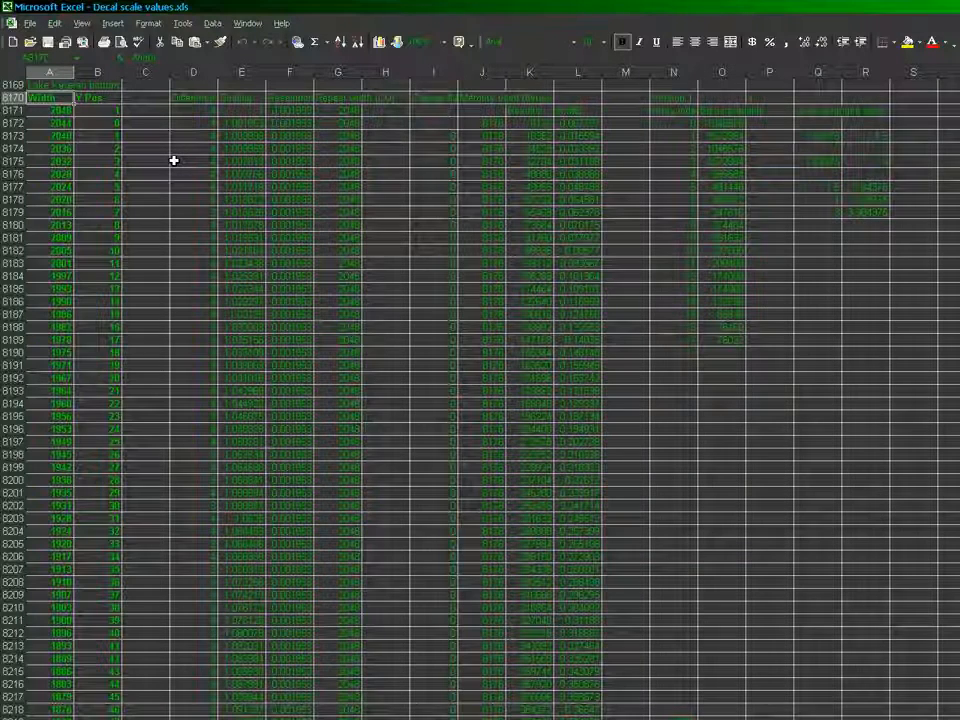
Copy the entire Lake Keveran bottom block, starting at row 8169, and paste it below the existing data at cell A8942
{"action": "key", "text": "Up"}
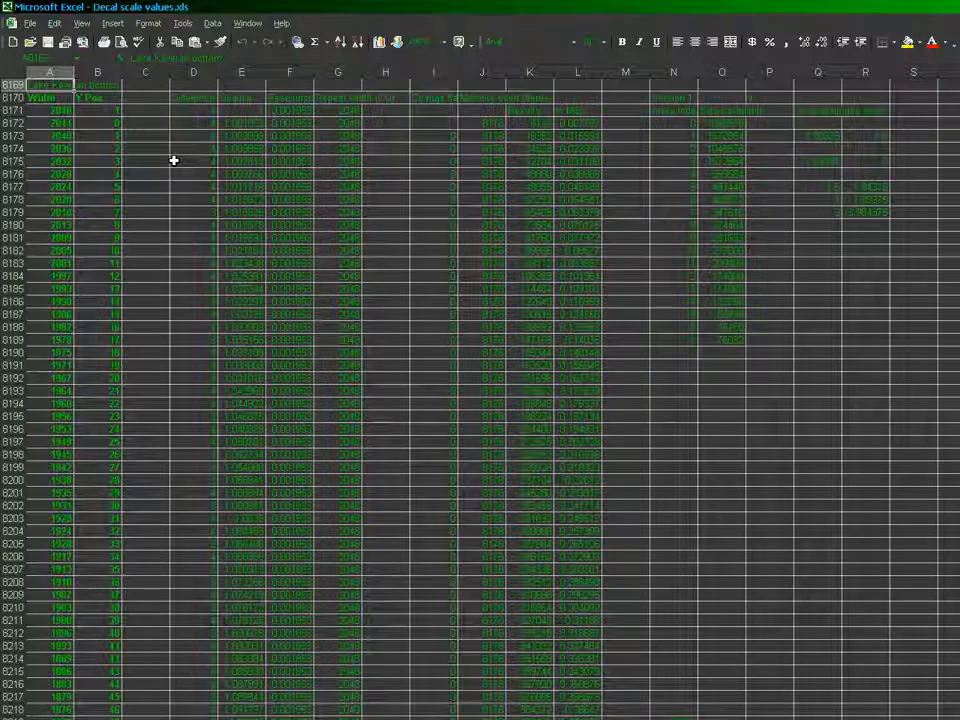
{"action": "key", "text": "shift+Right"}
{"action": "key", "text": "shift+Right"}
{"action": "key", "text": "shift+Right"}
{"action": "key", "text": "shift+Right"}
{"action": "key", "text": "shift+Right"}
{"action": "key", "text": "shift+Right"}
{"action": "key", "text": "shift+Right"}
{"action": "key", "text": "shift+Right"}
{"action": "key", "text": "shift+Right"}
{"action": "key", "text": "shift+Right"}
{"action": "key", "text": "shift+Right"}
{"action": "key", "text": "shift+Right"}
{"action": "key", "text": "shift+Right"}
{"action": "key", "text": "shift+Right"}
{"action": "key", "text": "shift+Right"}
{"action": "key", "text": "shift+Right"}
{"action": "key", "text": "shift+Right"}
{"action": "key", "text": "ctrl+shift+Down"}
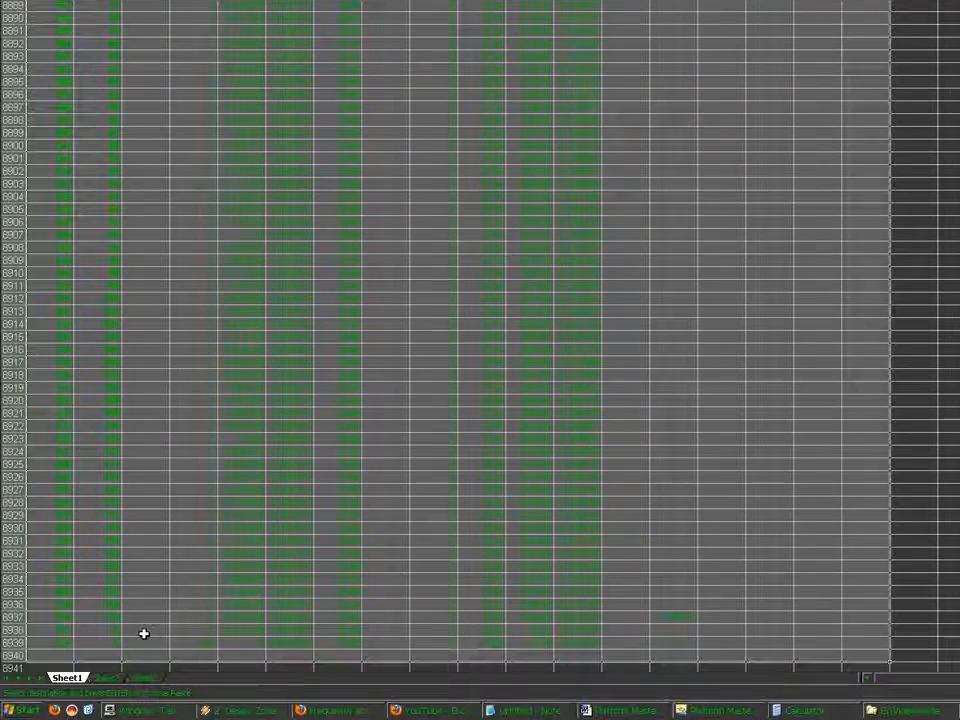
{"action": "key", "text": "ctrl+c"}
{"action": "key", "text": "Down"}
{"action": "key", "text": "ctrl+Down"}
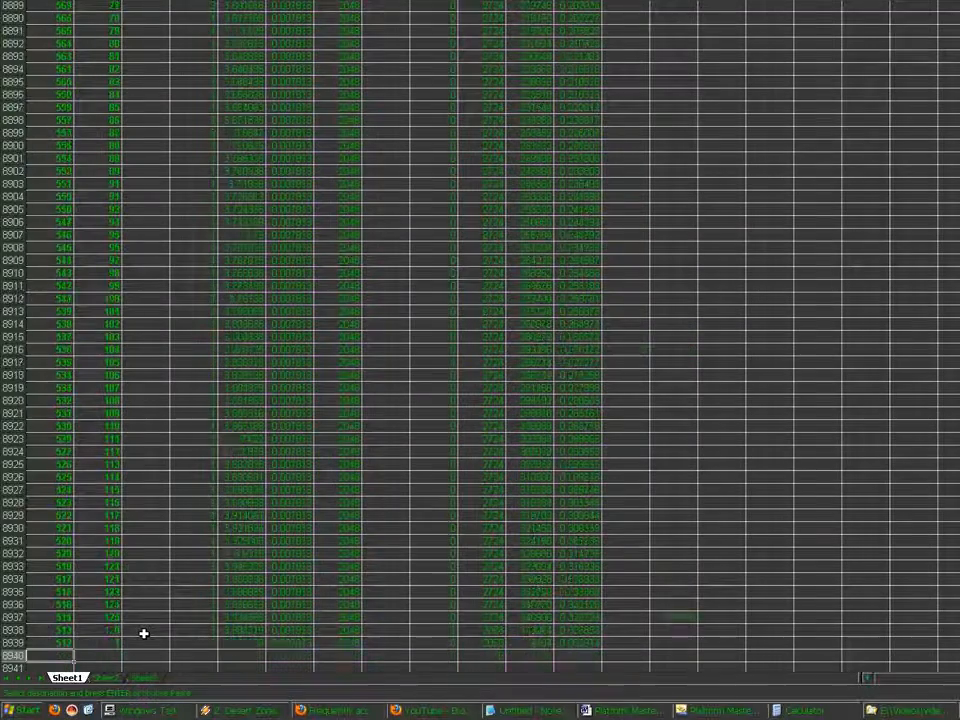
{"action": "key", "text": "Down"}
{"action": "key", "text": "Down"}
{"action": "key", "text": "ctrl+v"}
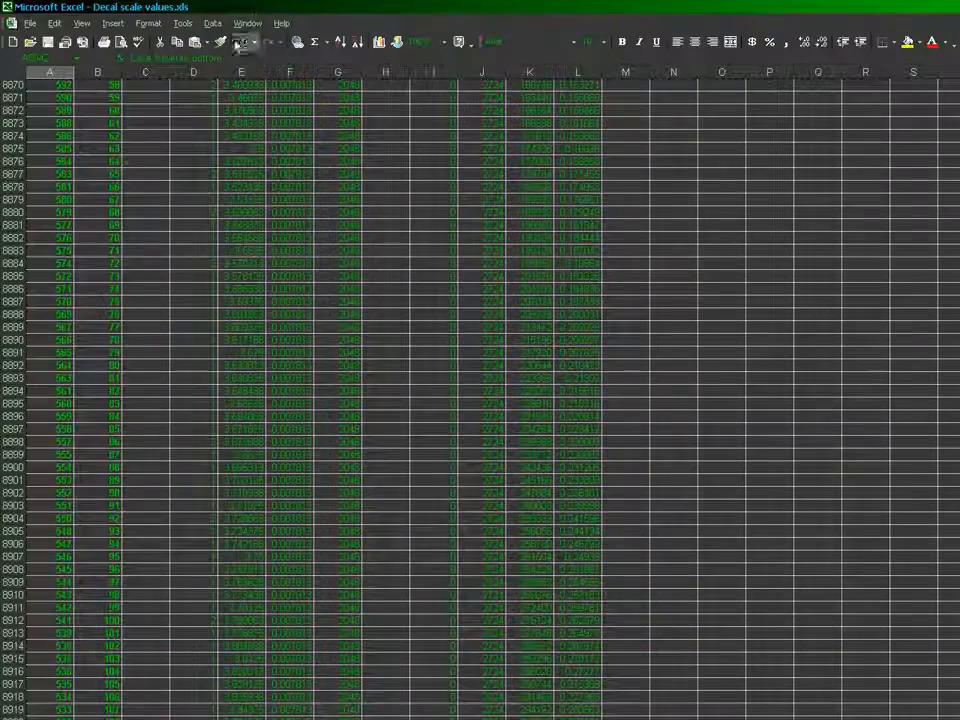
Retitle the pasted block as Lake Keveran shoreline
{"action": "double_click", "coordinate": [241, 62]}
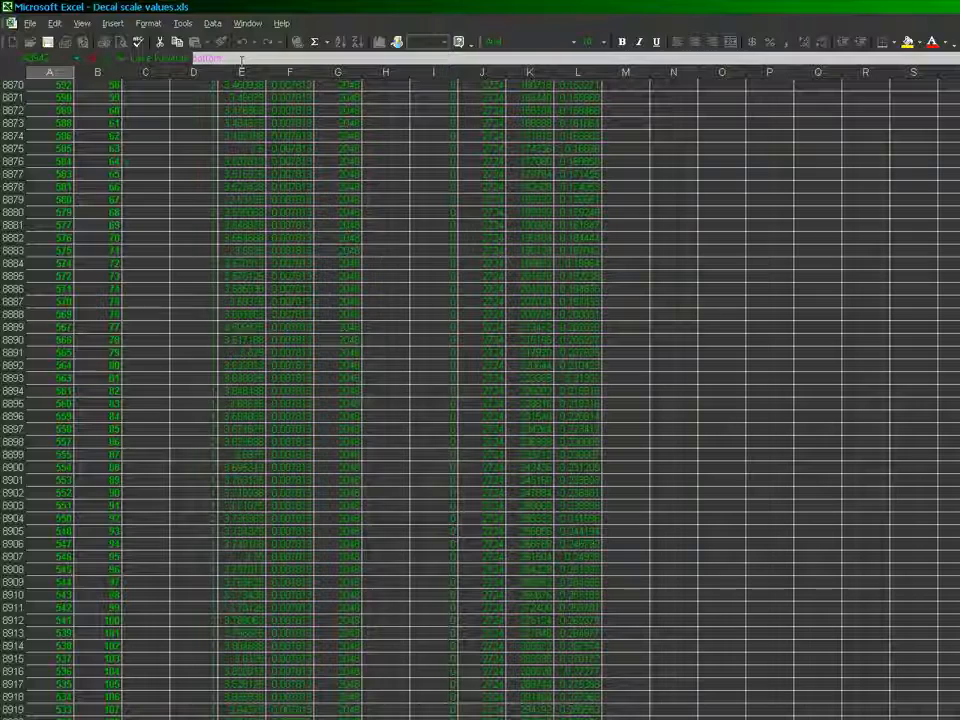
{"action": "type", "text": "exponent"}
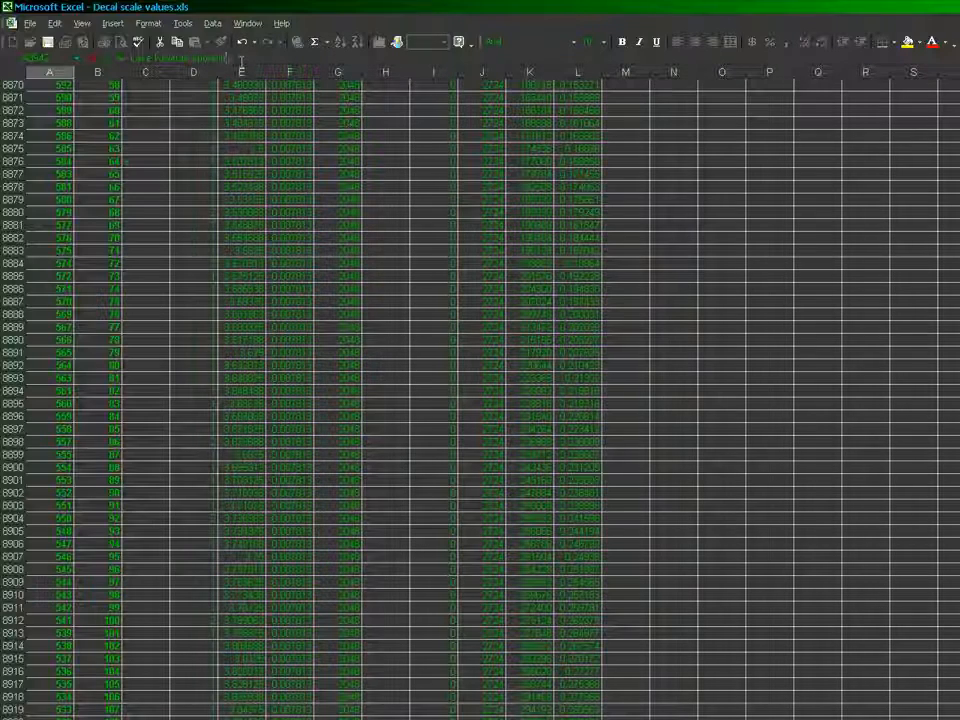
{"action": "key", "text": "Return"}
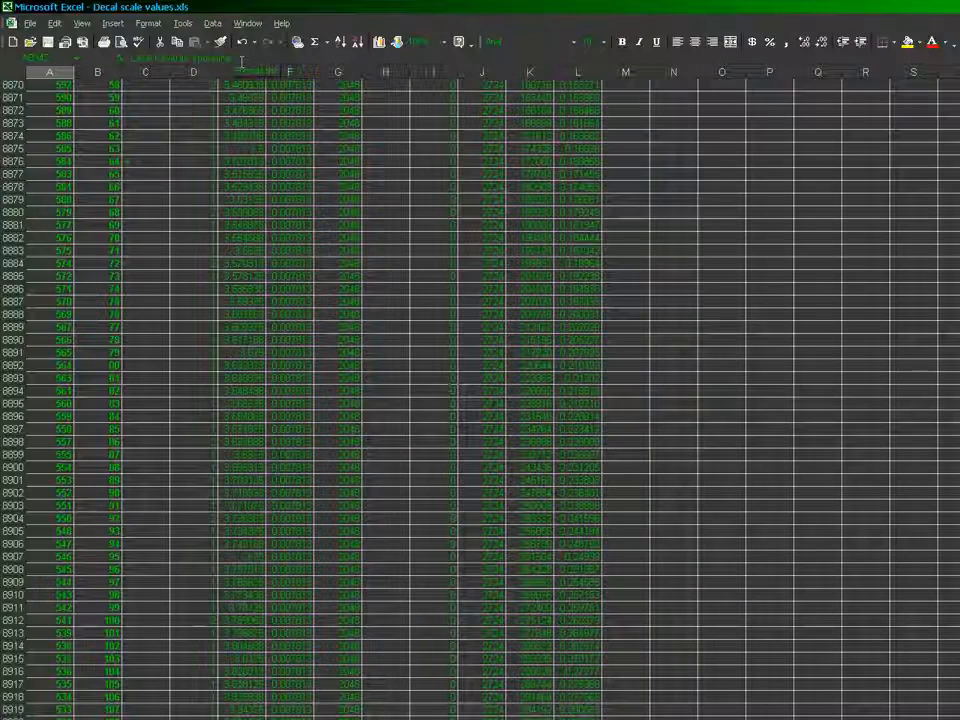
Set the first Scaling value of the Lake Keveran shoreline block, in cell E8944, to 24
{"action": "key", "text": "Down"}
{"action": "key", "text": "Down"}
{"action": "key", "text": "Down"}
{"action": "key", "text": "Down"}
{"action": "key", "text": "Down"}
{"action": "key", "text": "Down"}
{"action": "key", "text": "Down"}
{"action": "key", "text": "Down"}
{"action": "key", "text": "Down"}
{"action": "key", "text": "Down"}
{"action": "key", "text": "Down"}
{"action": "key", "text": "Down"}
{"action": "key", "text": "Down"}
{"action": "key", "text": "Down"}
{"action": "key", "text": "Down"}
{"action": "key", "text": "Down"}
{"action": "key", "text": "Down"}
{"action": "key", "text": "Down"}
{"action": "key", "text": "Down"}
{"action": "key", "text": "Down"}
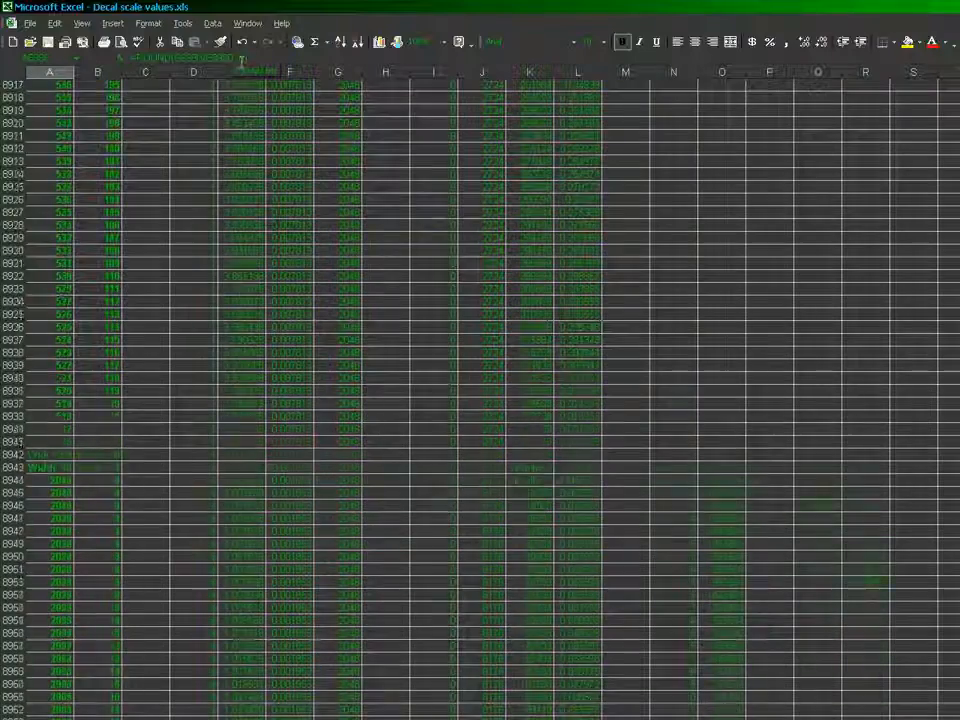
{"action": "key", "text": "Down"}
{"action": "key", "text": "Down"}
{"action": "key", "text": "Down"}
{"action": "key", "text": "Down"}
{"action": "key", "text": "Down"}
{"action": "key", "text": "Down"}
{"action": "key", "text": "Down"}
{"action": "key", "text": "Down"}
{"action": "key", "text": "Down"}
{"action": "key", "text": "Down"}
{"action": "key", "text": "Down"}
{"action": "key", "text": "Down"}
{"action": "key", "text": "Down"}
{"action": "key", "text": "Down"}
{"action": "key", "text": "Down"}
{"action": "key", "text": "Down"}
{"action": "key", "text": "Down"}
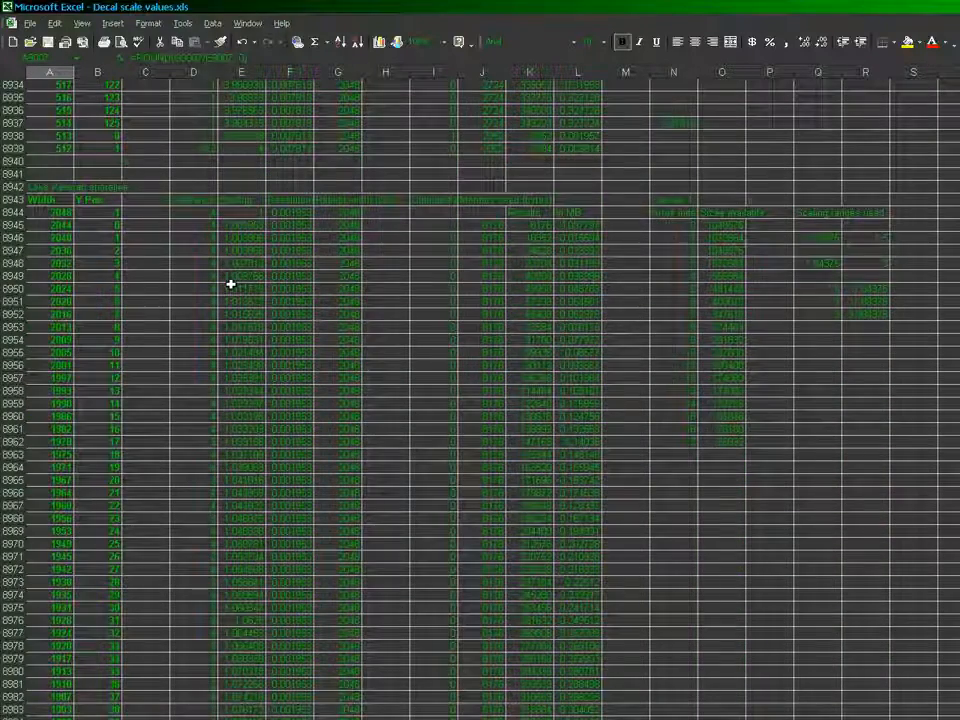
{"action": "left_click", "coordinate": [233, 211]}
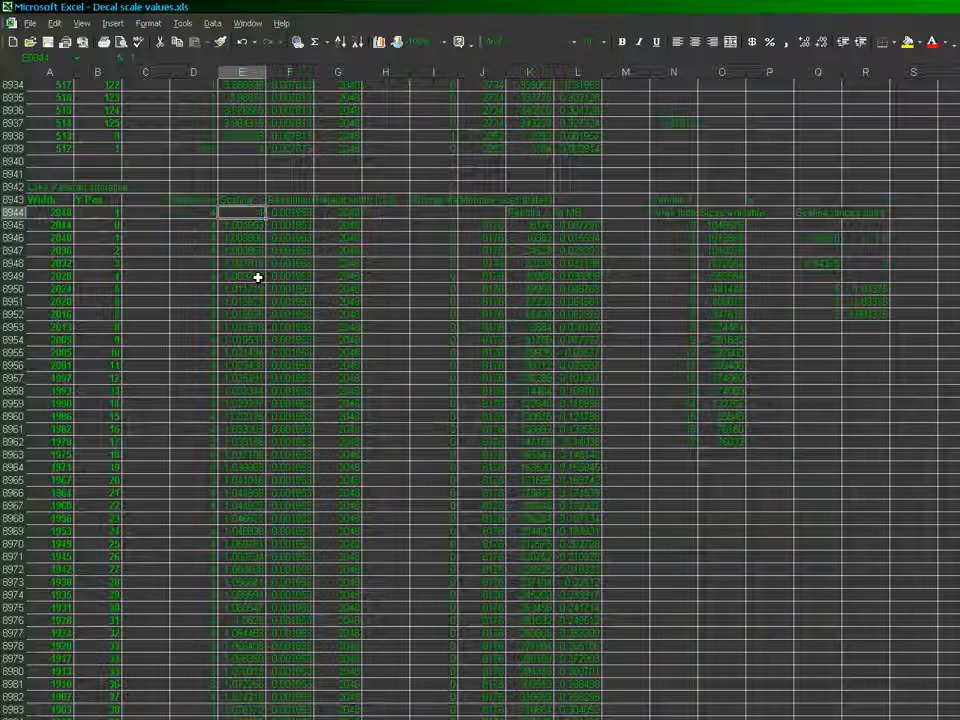
{"action": "type", "text": "24"}
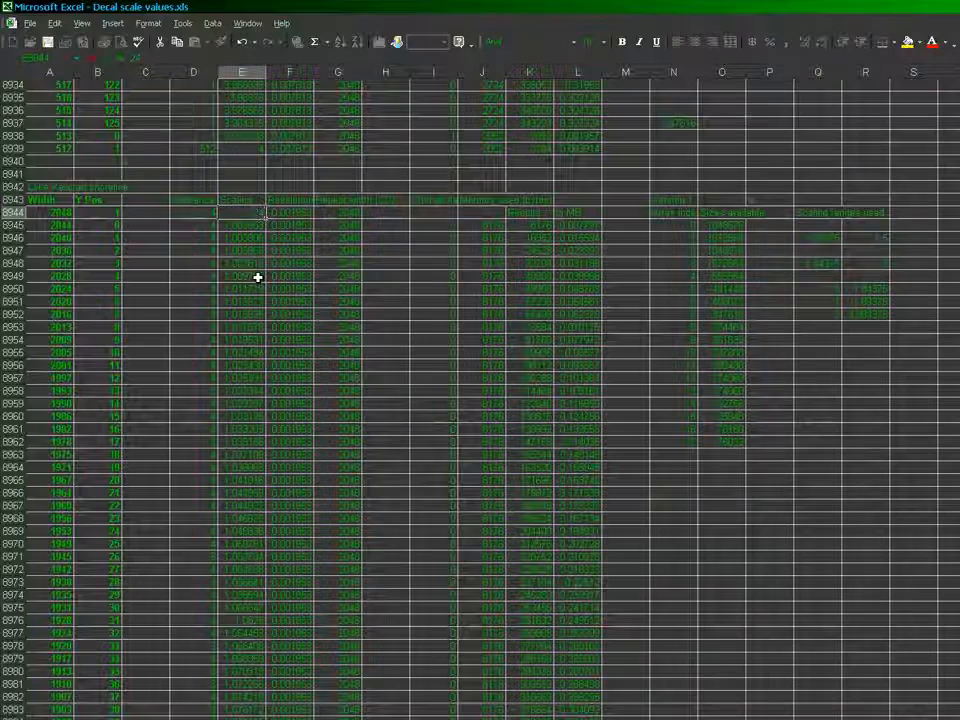
{"action": "key", "text": "Return"}
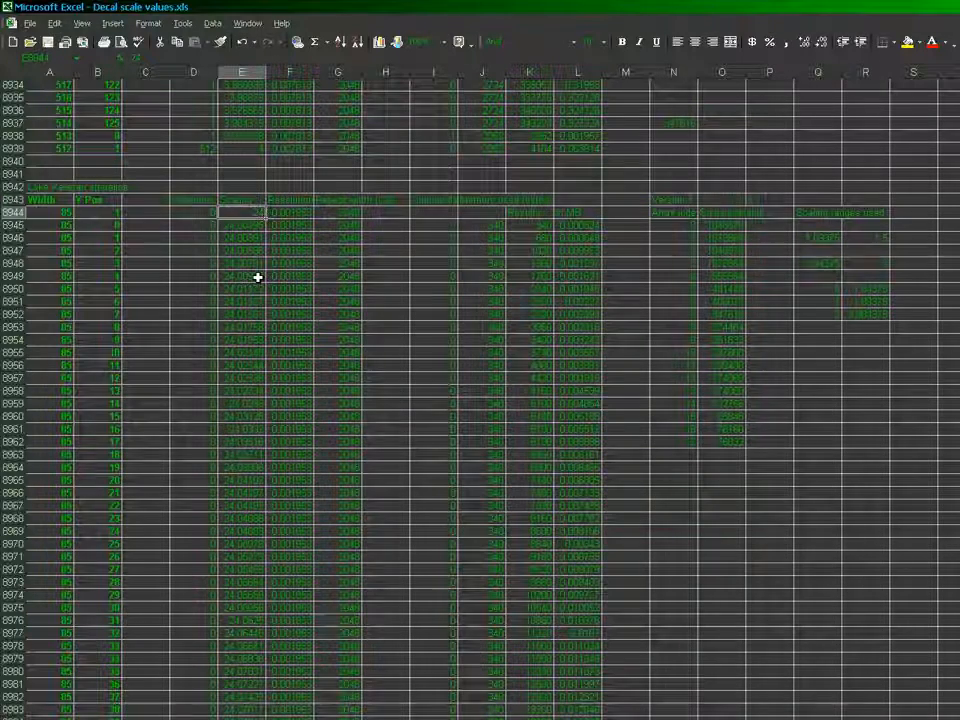
Examine the last rows of the shoreline block's Scaling column and the contents of its Change flag column
{"action": "key", "text": "ctrl+Down"}
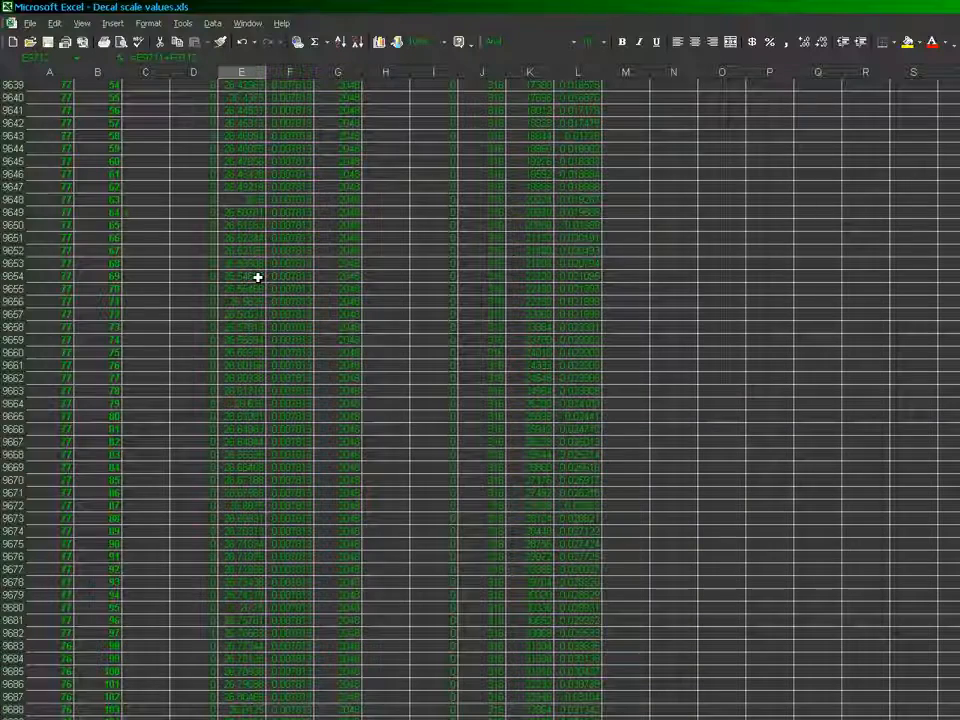
{"action": "key", "text": "ctrl+Up"}
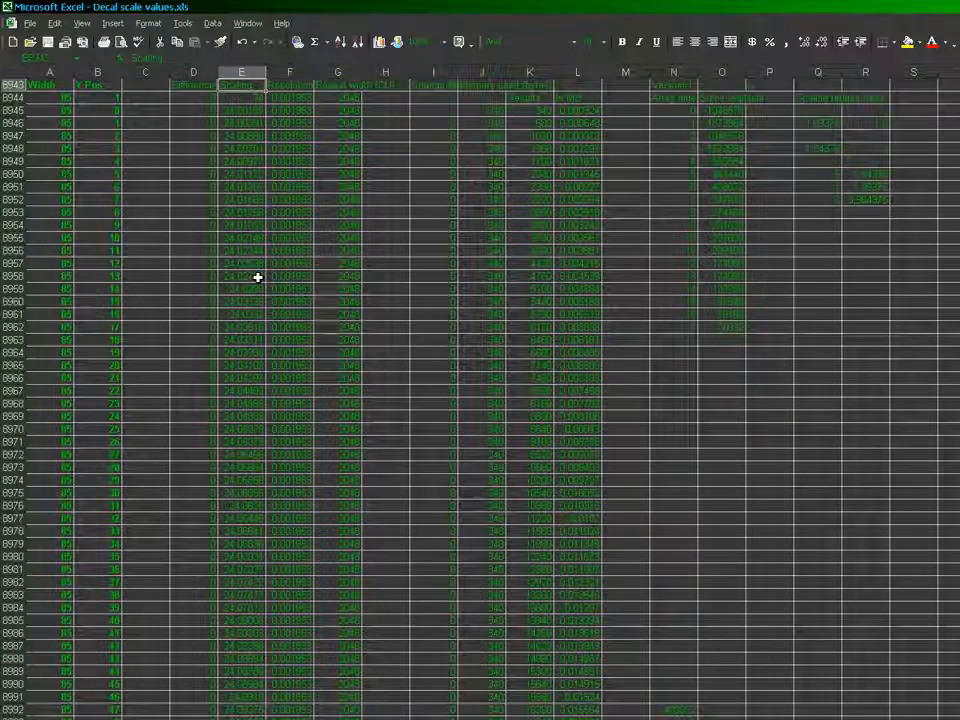
{"action": "key", "text": "Down"}
{"action": "key", "text": "Right"}
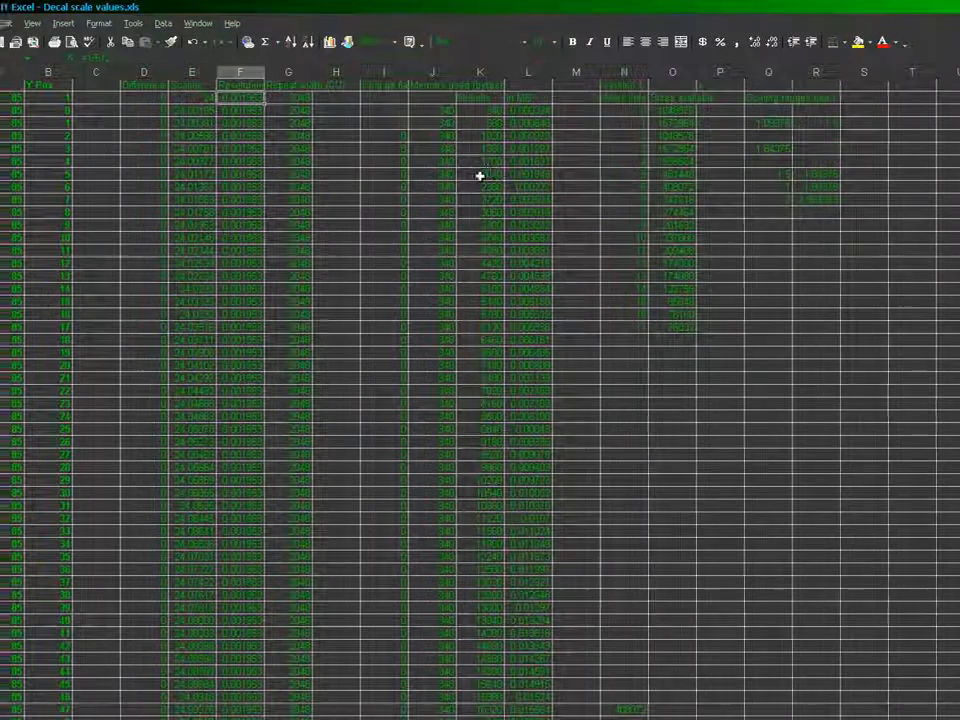
{"action": "left_click", "coordinate": [441, 208]}
{"action": "left_click", "coordinate": [427, 87]}
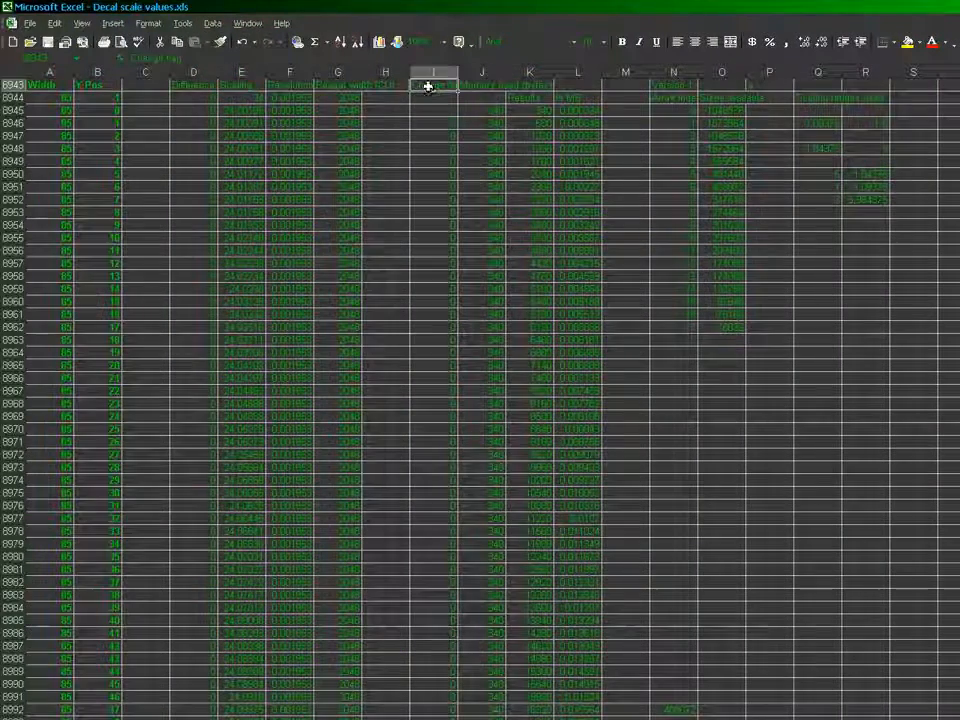
{"action": "left_click", "coordinate": [439, 184]}
{"action": "key", "text": "ctrl+shift+Down"}
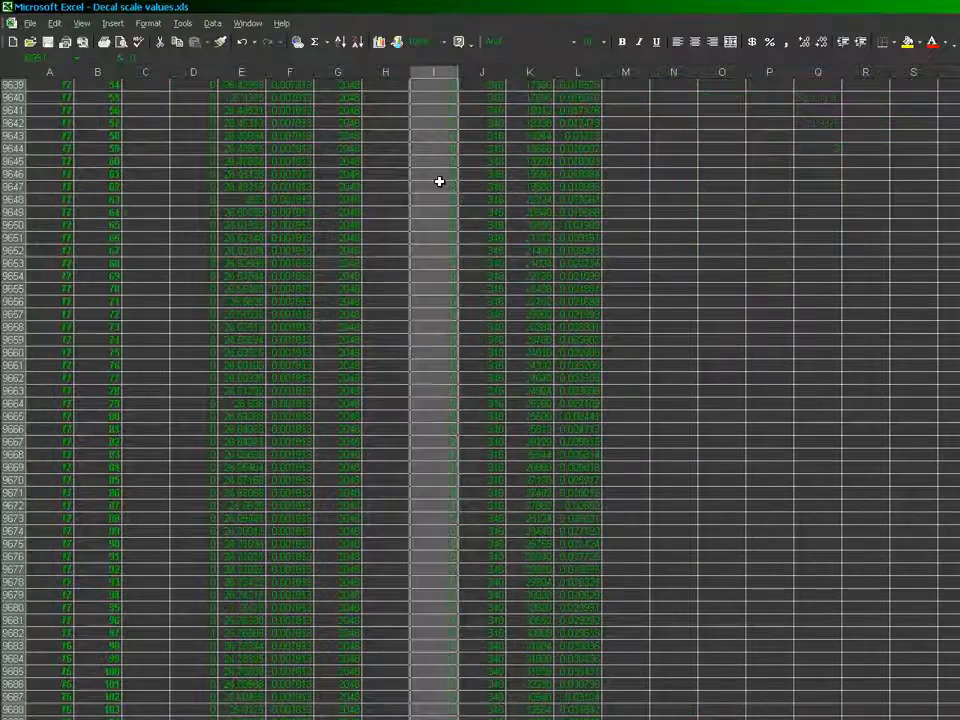
{"action": "key", "text": "Up"}
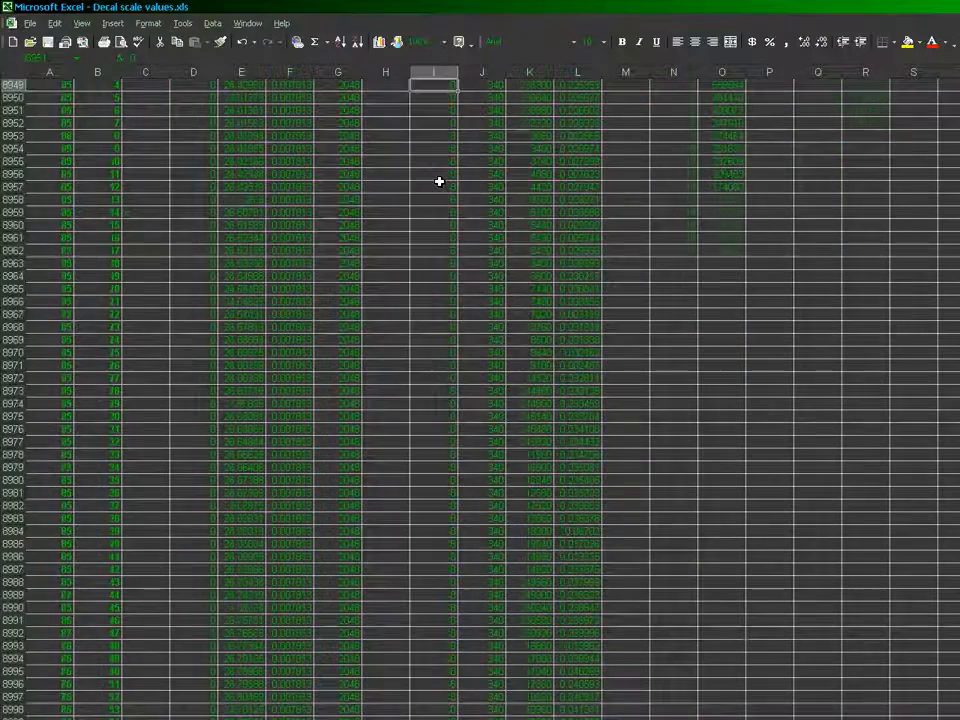
{"action": "key", "text": "Up"}
{"action": "key", "text": "Up"}
{"action": "key", "text": "Up"}
{"action": "key", "text": "Up"}
{"action": "key", "text": "Up"}
{"action": "key", "text": "Up"}
{"action": "left_click", "coordinate": [440, 181]}
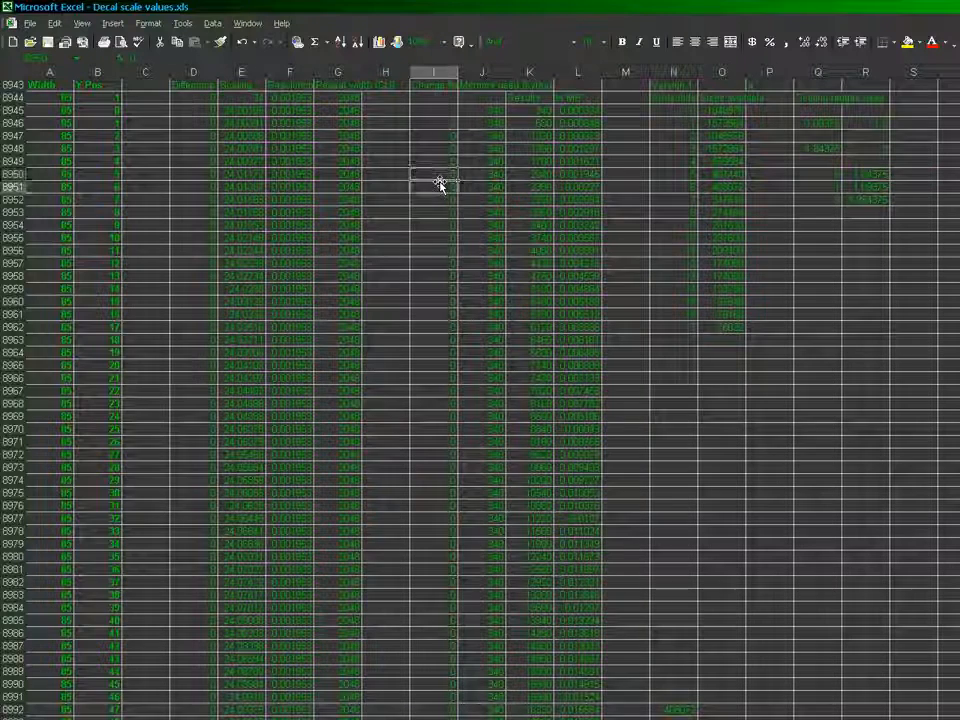
Delete the leftover memory totals in column N below the shoreline block's array index table
{"action": "key", "text": "Down"}
{"action": "key", "text": "Down"}
{"action": "key", "text": "Down"}
{"action": "key", "text": "Down"}
{"action": "key", "text": "Down"}
{"action": "key", "text": "Down"}
{"action": "key", "text": "Down"}
{"action": "key", "text": "Down"}
{"action": "key", "text": "Down"}
{"action": "key", "text": "Down"}
{"action": "key", "text": "Down"}
{"action": "key", "text": "Down"}
{"action": "key", "text": "Right"}
{"action": "key", "text": "Right"}
{"action": "key", "text": "Right"}
{"action": "key", "text": "Right"}
{"action": "key", "text": "Down"}
{"action": "key", "text": "Right"}
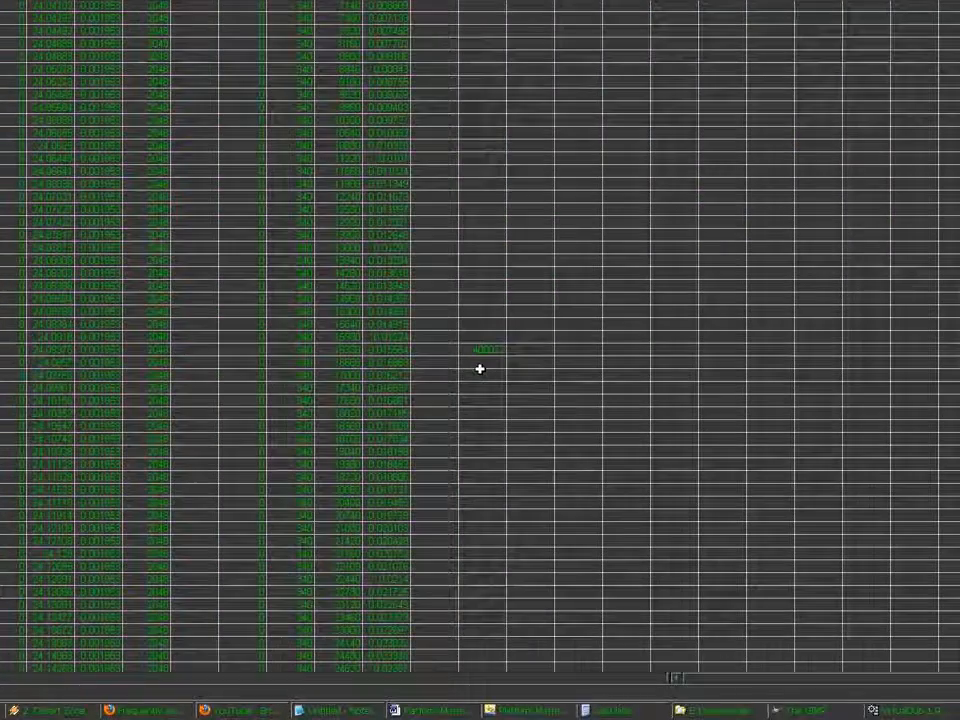
{"action": "key", "text": "shift+Down"}
{"action": "key", "text": "shift+Down"}
{"action": "key", "text": "shift+Down"}
{"action": "key", "text": "shift+Down"}
{"action": "key", "text": "shift+Down"}
{"action": "key", "text": "shift+Down"}
{"action": "key", "text": "shift+Down"}
{"action": "key", "text": "shift+Down"}
{"action": "key", "text": "shift+Down"}
{"action": "key", "text": "shift+Down"}
{"action": "key", "text": "shift+Down"}
{"action": "key", "text": "shift+Down"}
{"action": "key", "text": "shift+Down"}
{"action": "key", "text": "shift+Down"}
{"action": "key", "text": "shift+Down"}
{"action": "key", "text": "shift+Down"}
{"action": "key", "text": "shift+Down"}
{"action": "key", "text": "shift+Down"}
{"action": "key", "text": "shift+Down"}
{"action": "key", "text": "shift+Down"}
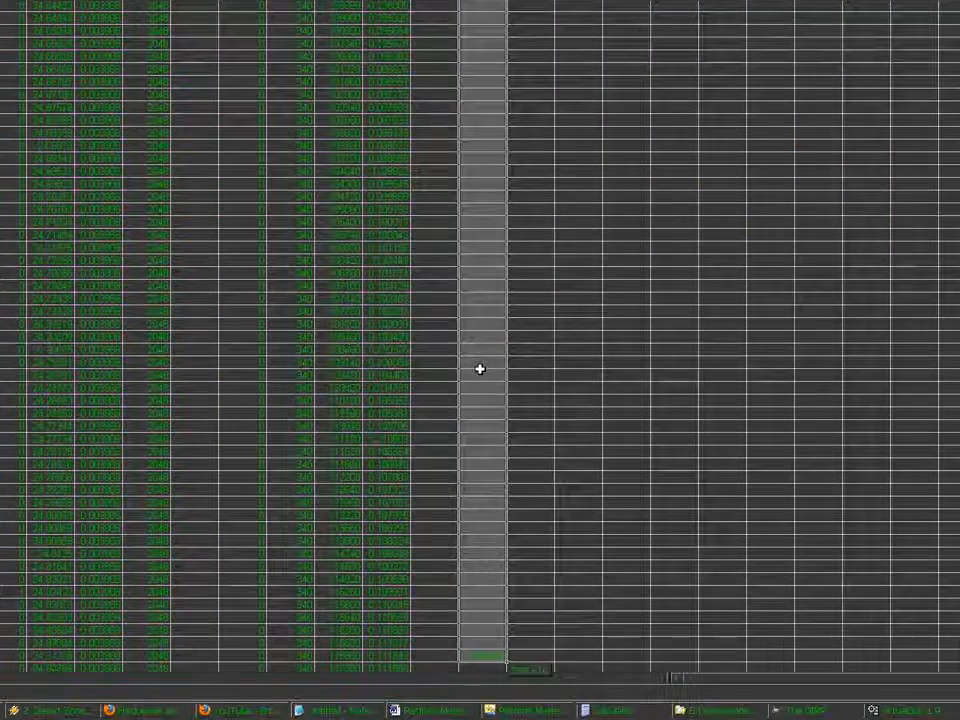
{"action": "key", "text": "Delete"}
{"action": "key", "text": "ctrl+Down"}
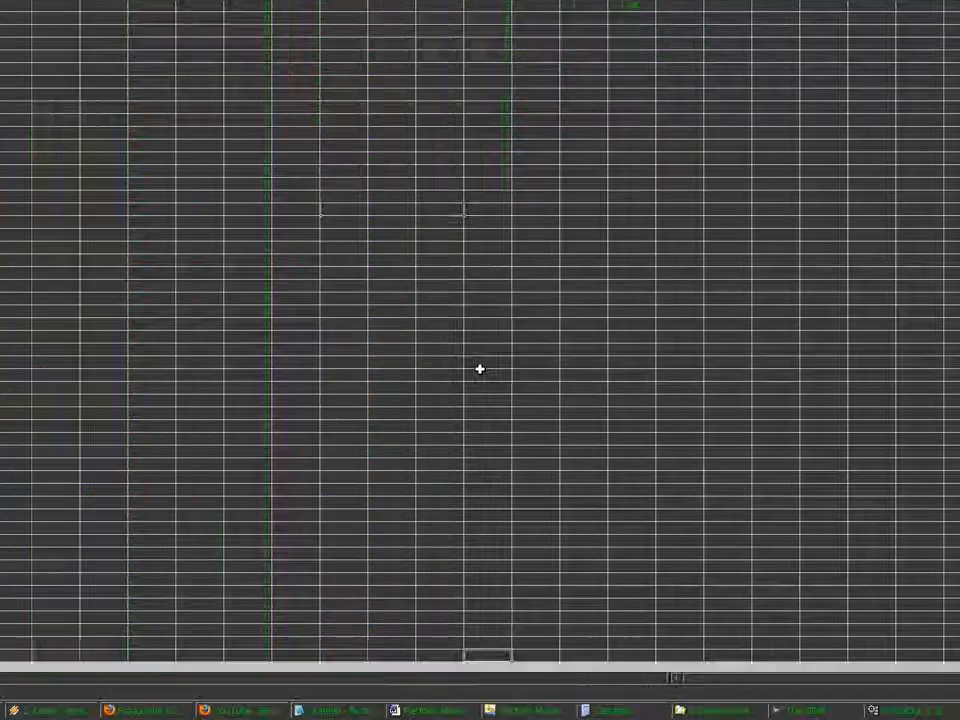
{"action": "key", "text": "ctrl+Up"}
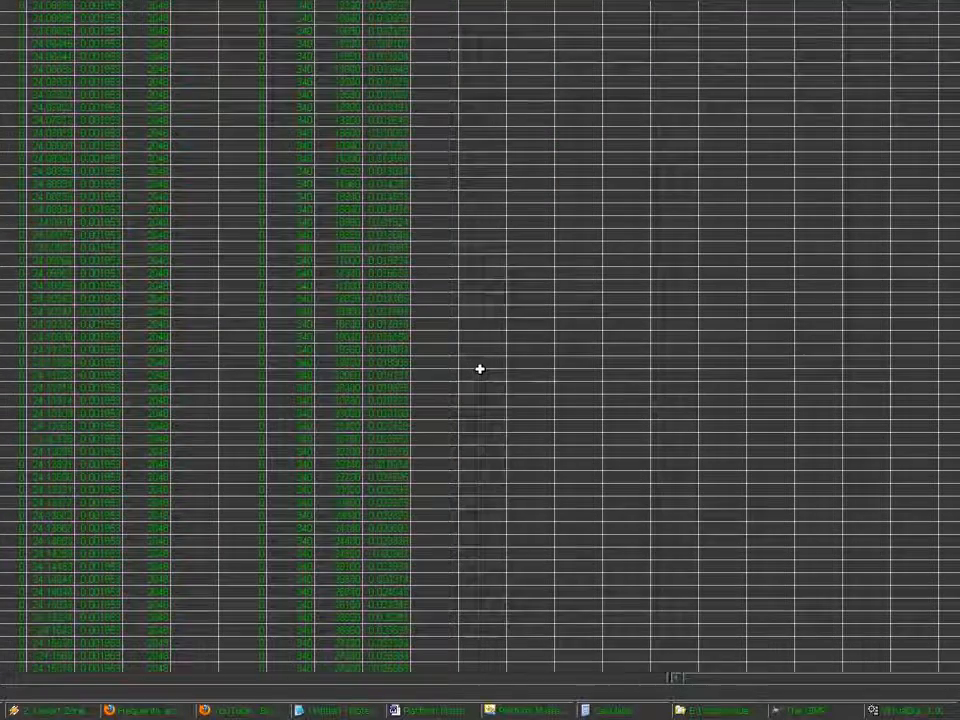
{"action": "key", "text": "ctrl+Up"}
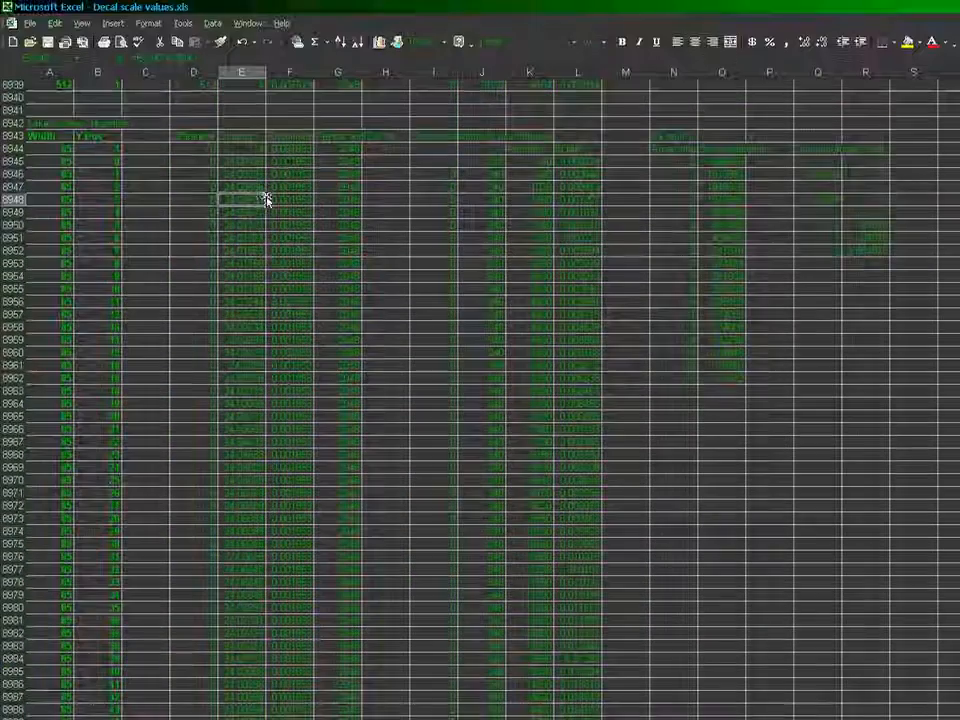
Set the first Resolution value of the shoreline block, in cell F8944, to 0.0625
{"action": "left_click", "coordinate": [290, 148]}
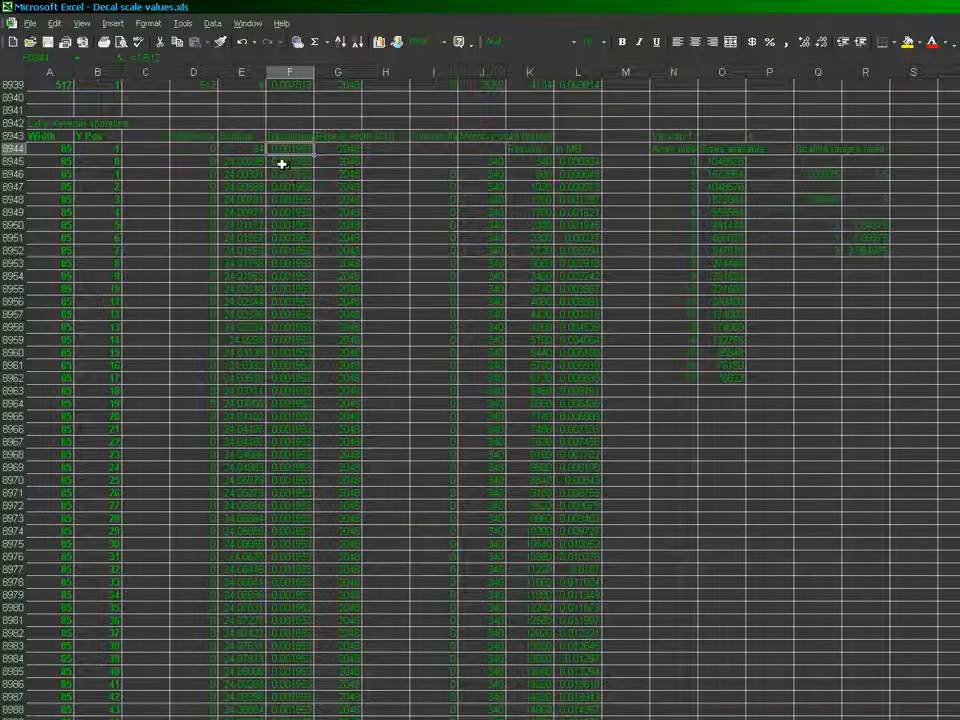
{"action": "type", "text": "85"}
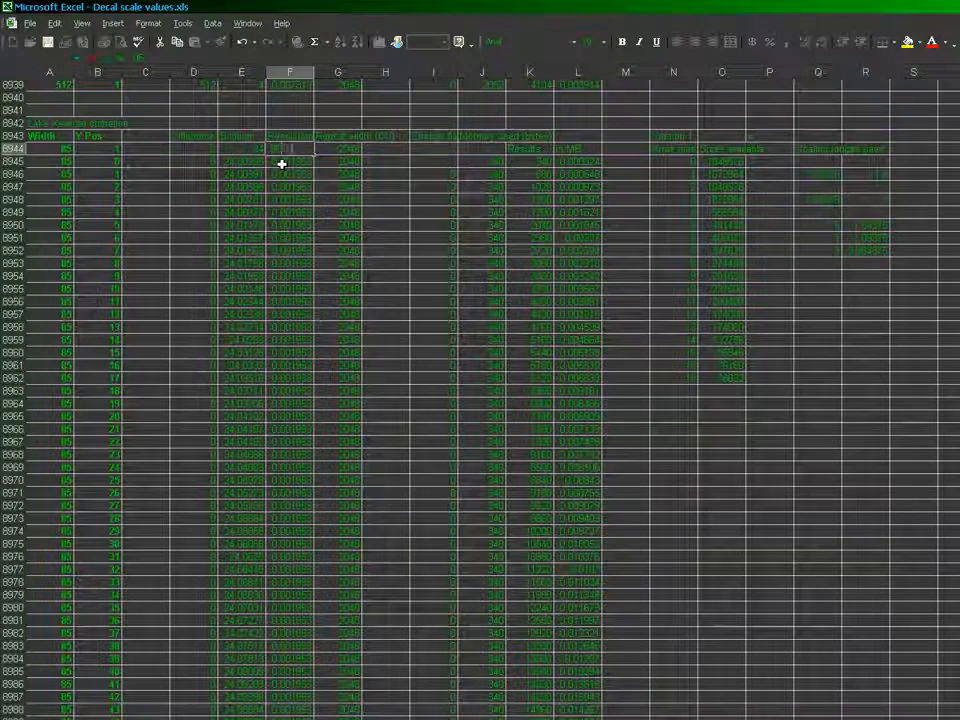
{"action": "key", "text": "Return"}
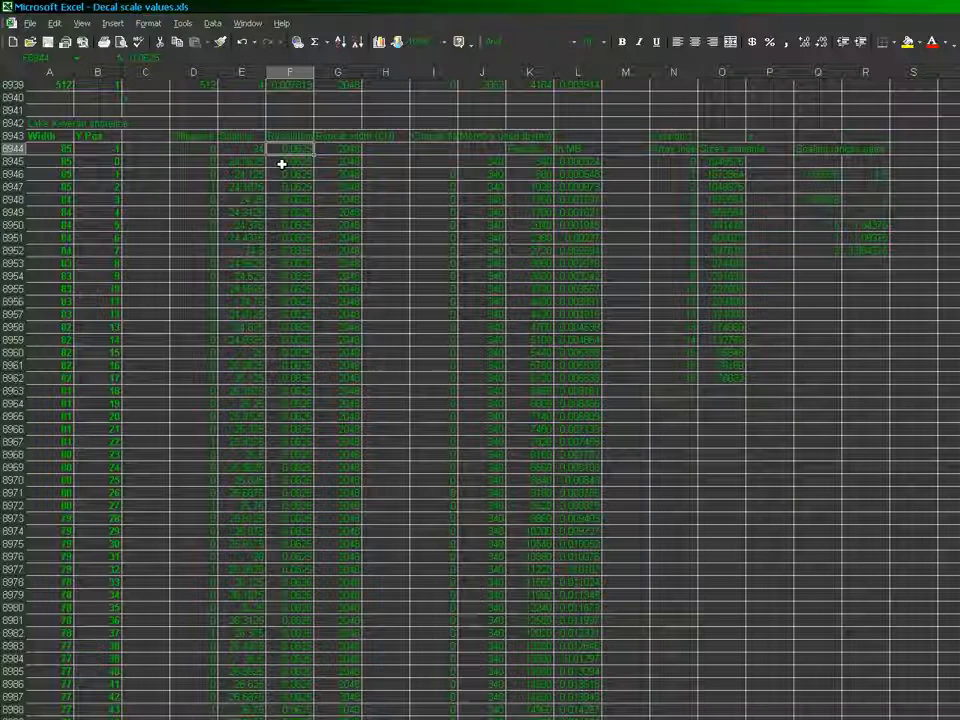
Set the first Repeat width value of the shoreline block, in cell G8944, to 3072
{"action": "key", "text": "Right"}
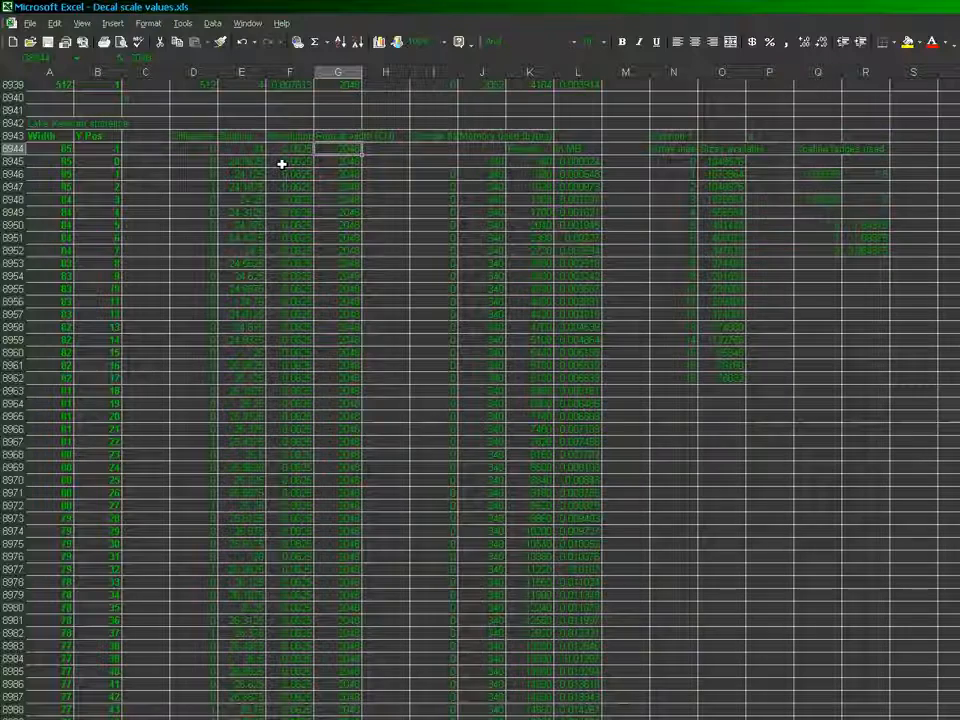
{"action": "key", "text": "Left"}
{"action": "key", "text": "Left"}
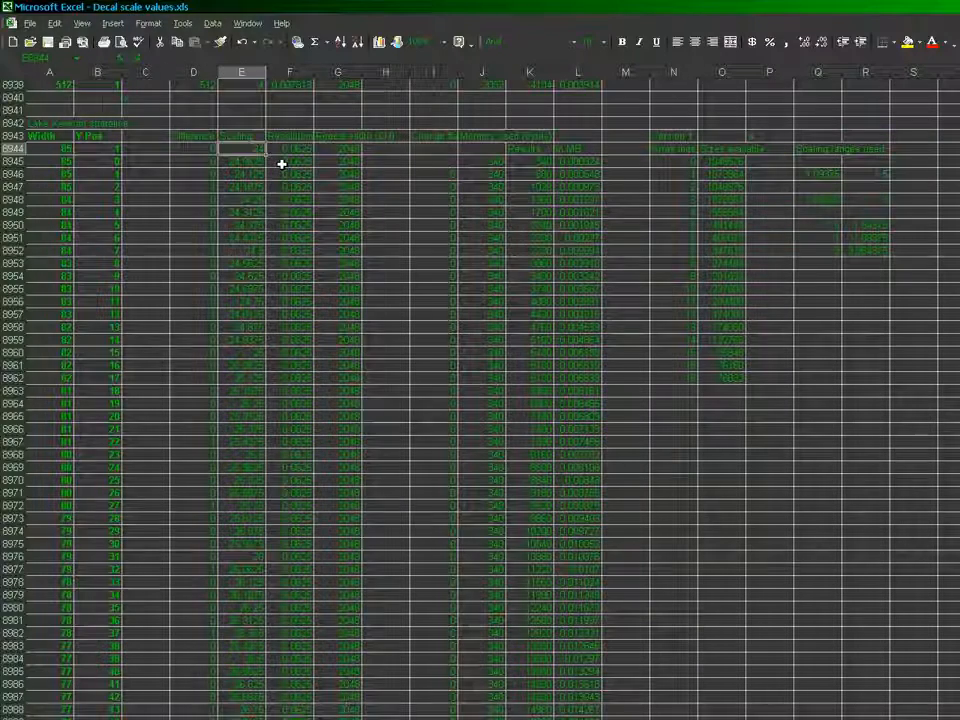
{"action": "key", "text": "Home"}
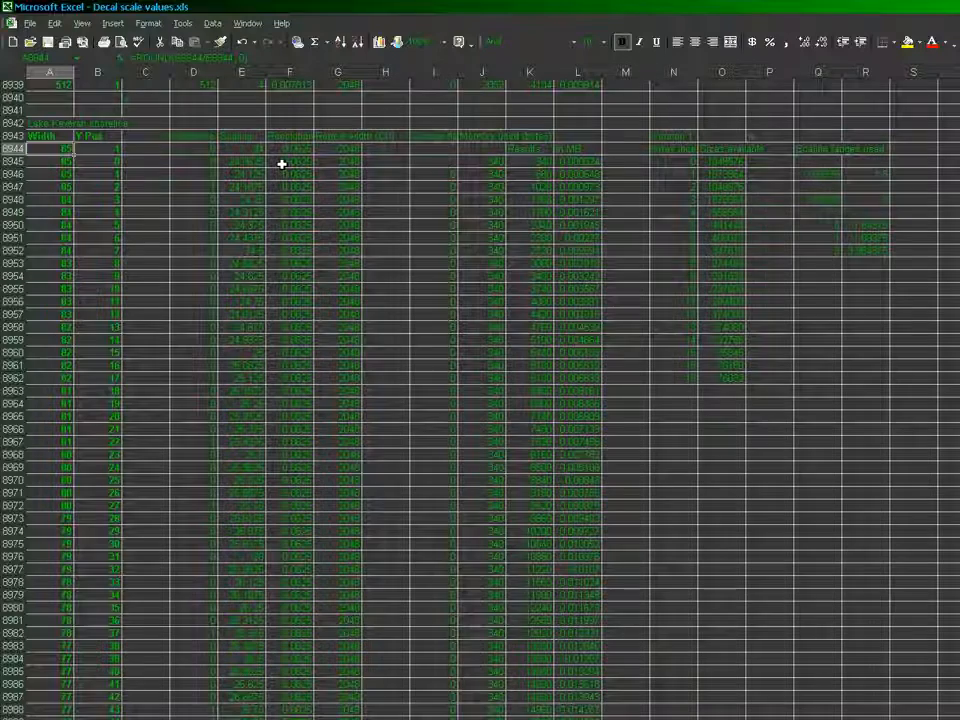
{"action": "key", "text": "Right"}
{"action": "key", "text": "Right"}
{"action": "key", "text": "Right"}
{"action": "key", "text": "Right"}
{"action": "key", "text": "Right"}
{"action": "key", "text": "Right"}
{"action": "key", "text": "Right"}
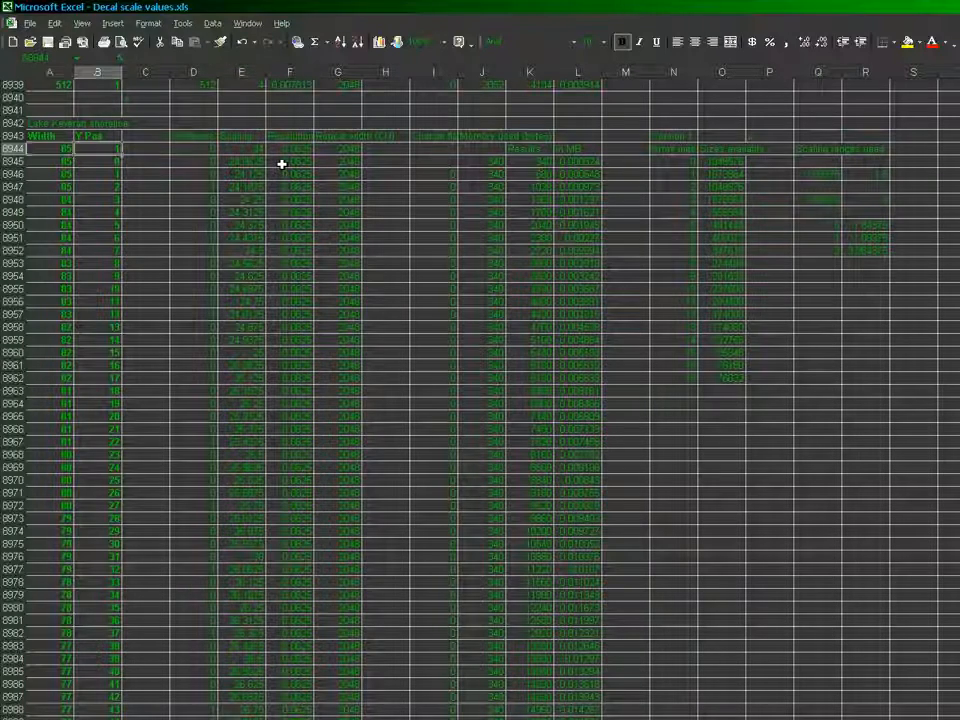
{"action": "key", "text": "Left"}
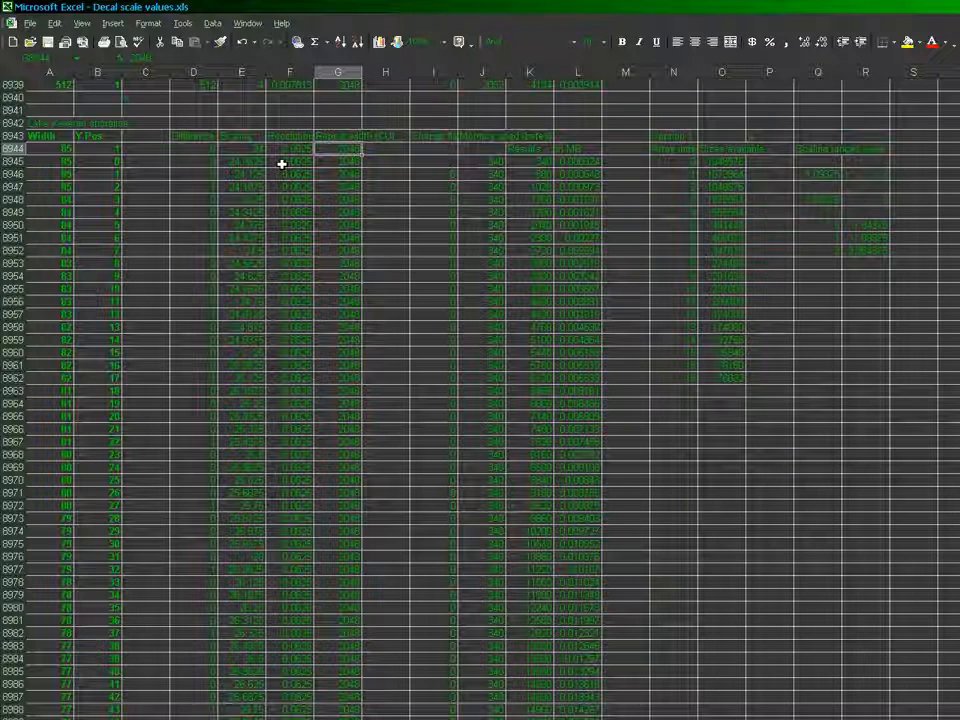
{"action": "type", "text": "30"}
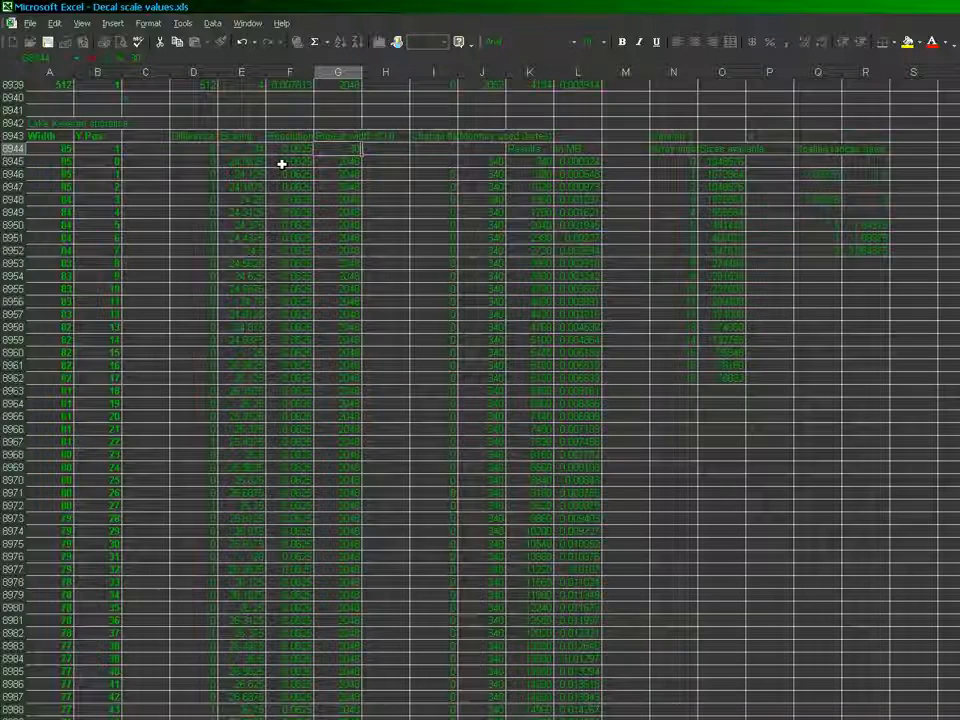
{"action": "type", "text": "72"}
{"action": "key", "text": "Return"}
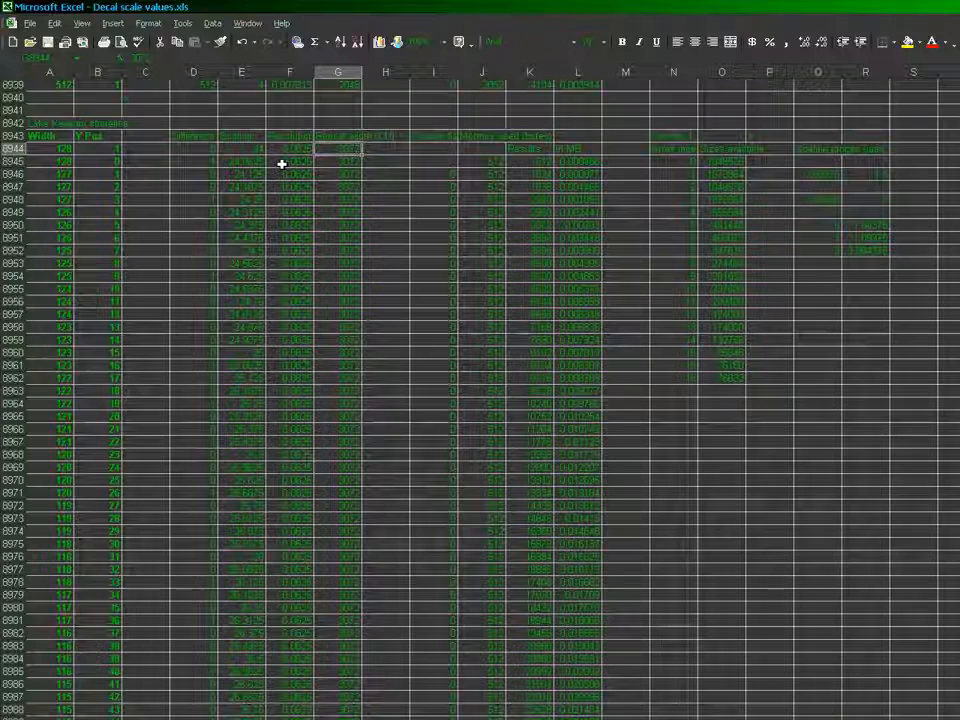
Enter the formula =1024*3 as the first Repeat width value of the shoreline block, in cell G8944
{"action": "type", "text": "35"}
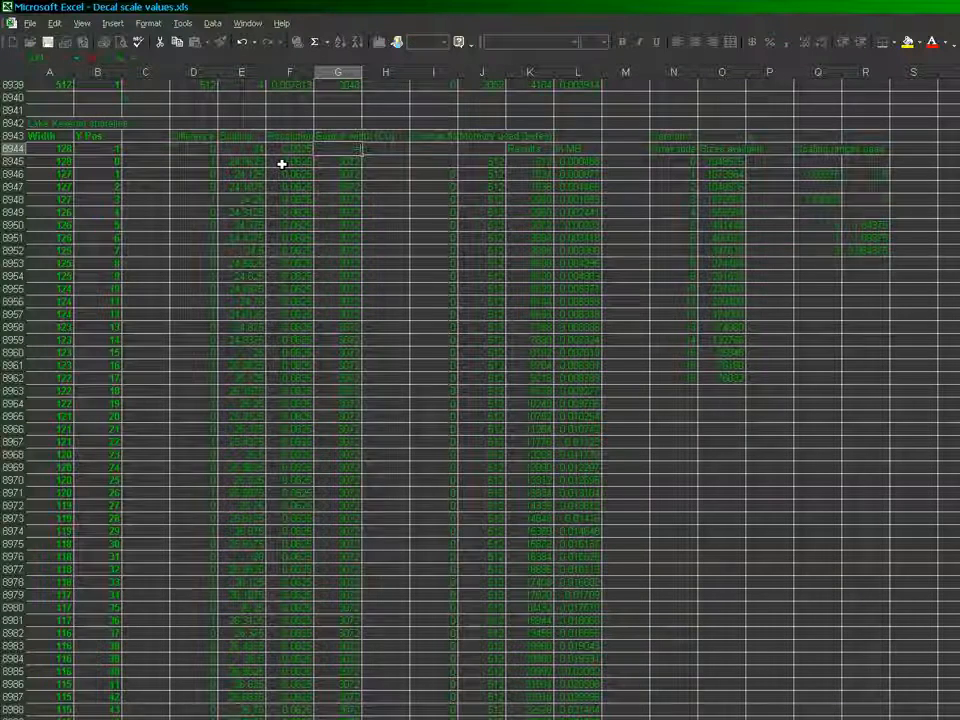
{"action": "type", "text": "1024"}
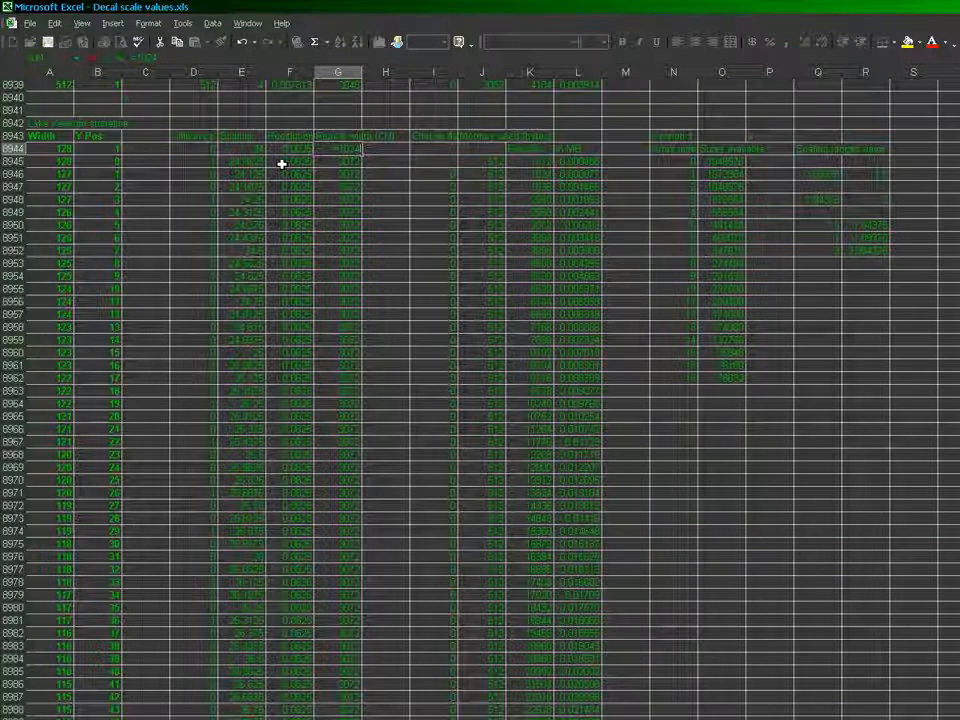
{"action": "type", "text": "*"}
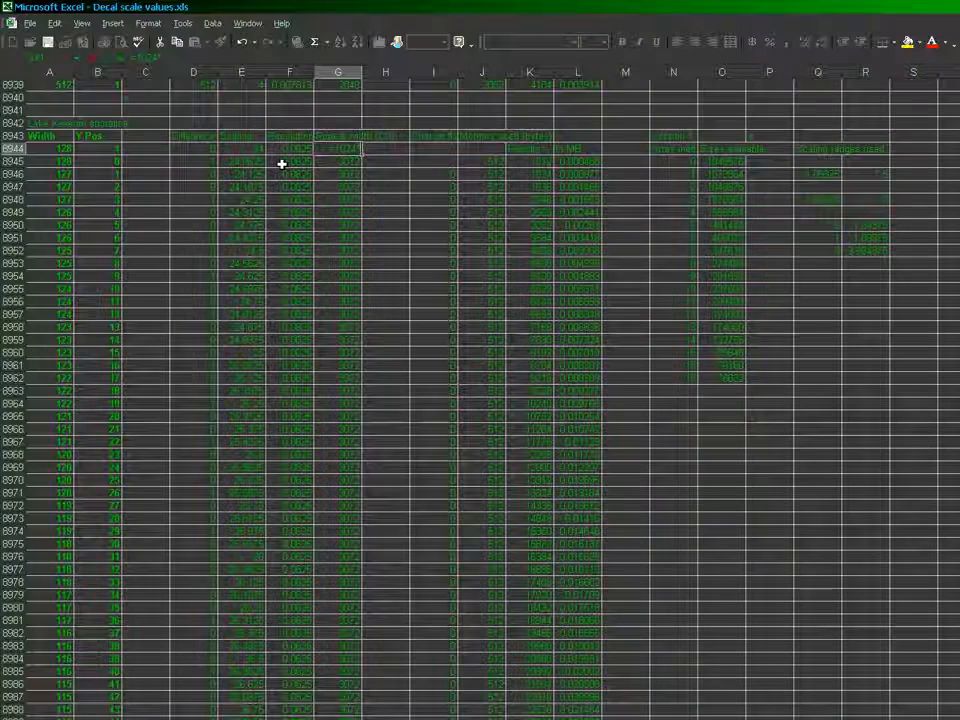
{"action": "type", "text": "3"}
{"action": "key", "text": "Return"}
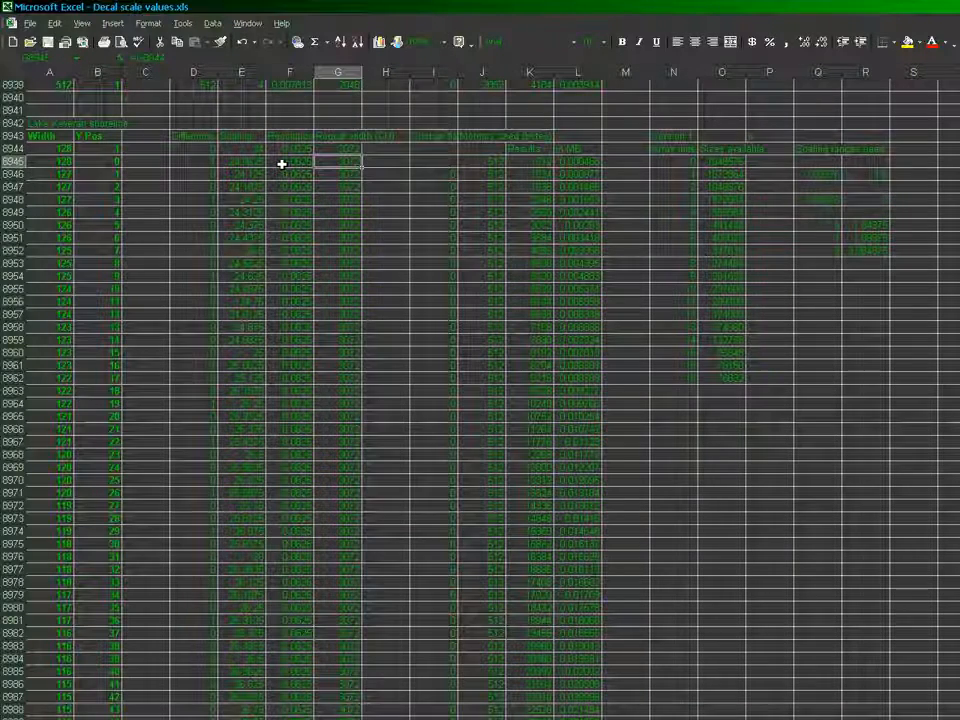
Set the first Repeat width value of the shoreline block, in cell G8944, to 32768
{"action": "key", "text": "Up"}
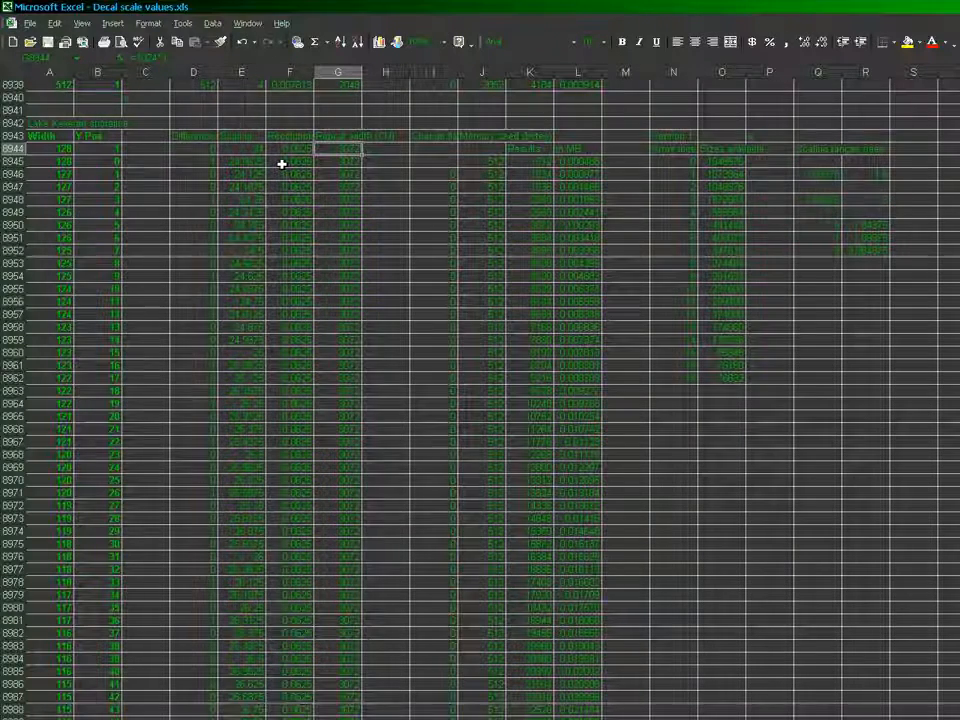
{"action": "type", "text": "32768"}
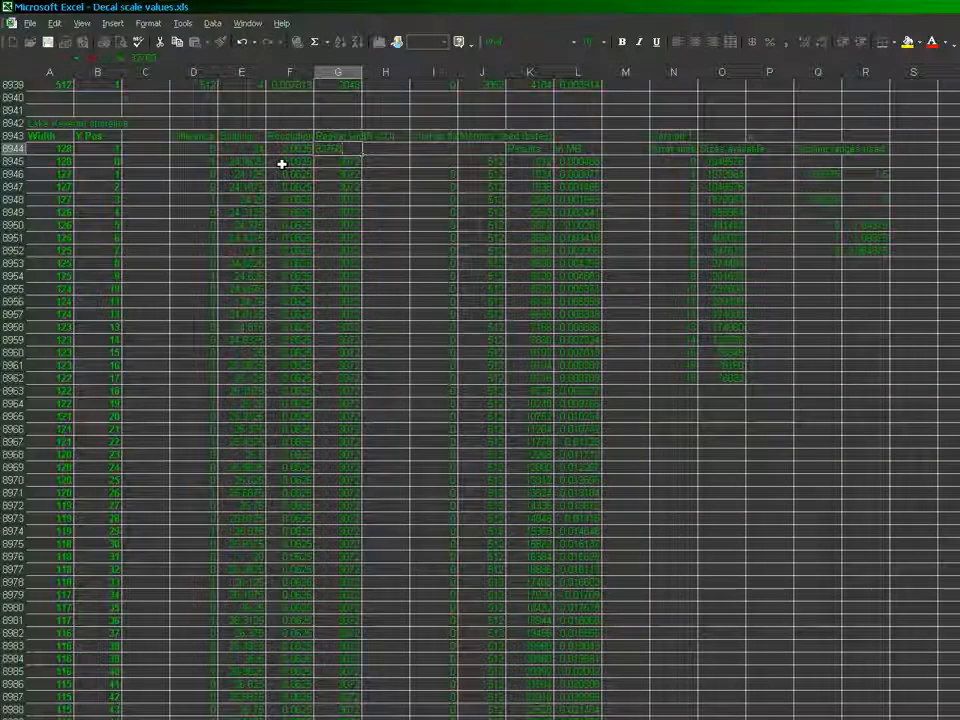
{"action": "key", "text": "ctrl+Return"}
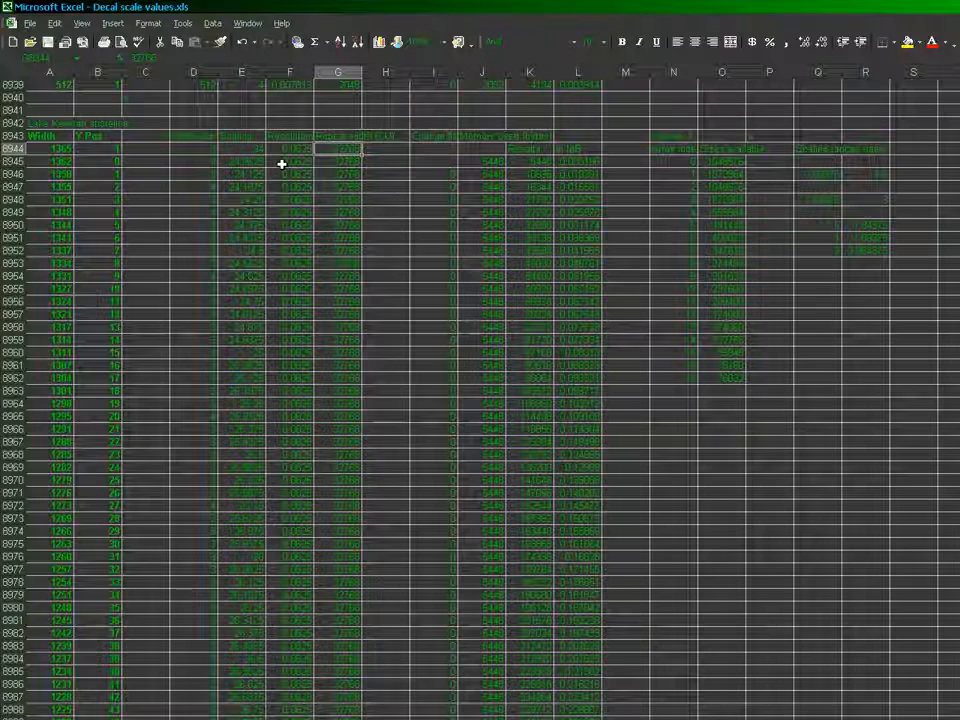
Examine the shoreline block's recalculated Width and memory values, and follow the Difference column down to the block's last rows
{"action": "key", "text": "Left"}
{"action": "key", "text": "Left"}
{"action": "key", "text": "Left"}
{"action": "key", "text": "Left"}
{"action": "key", "text": "Left"}
{"action": "key", "text": "Left"}
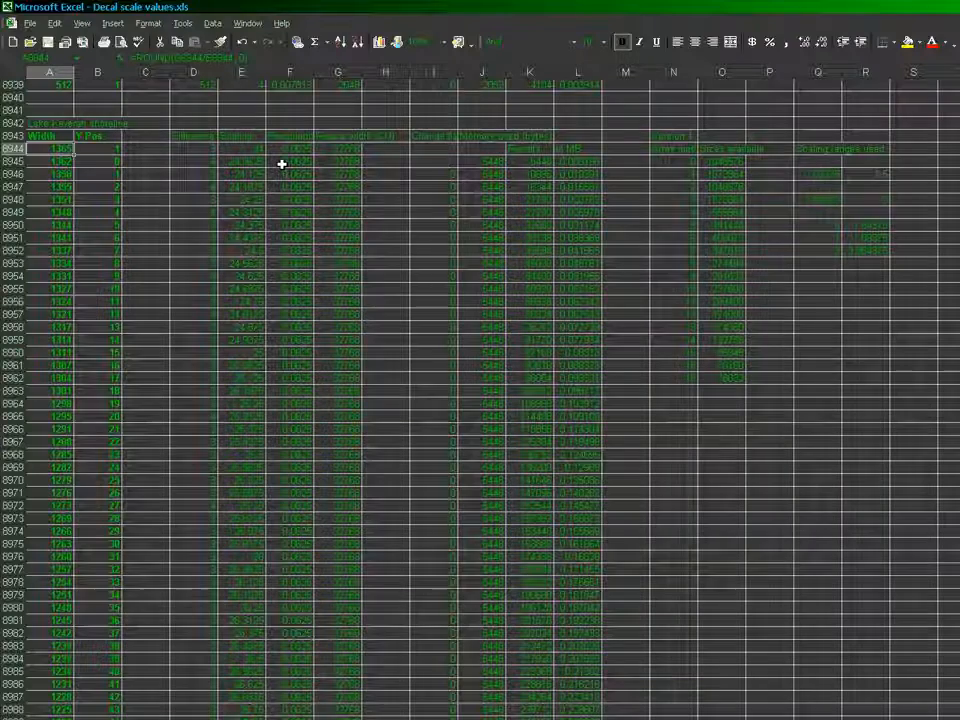
{"action": "key", "text": "Right"}
{"action": "key", "text": "Right"}
{"action": "key", "text": "Right"}
{"action": "key", "text": "Right"}
{"action": "key", "text": "Right"}
{"action": "key", "text": "Right"}
{"action": "key", "text": "Right"}
{"action": "key", "text": "Right"}
{"action": "key", "text": "Right"}
{"action": "key", "text": "Right"}
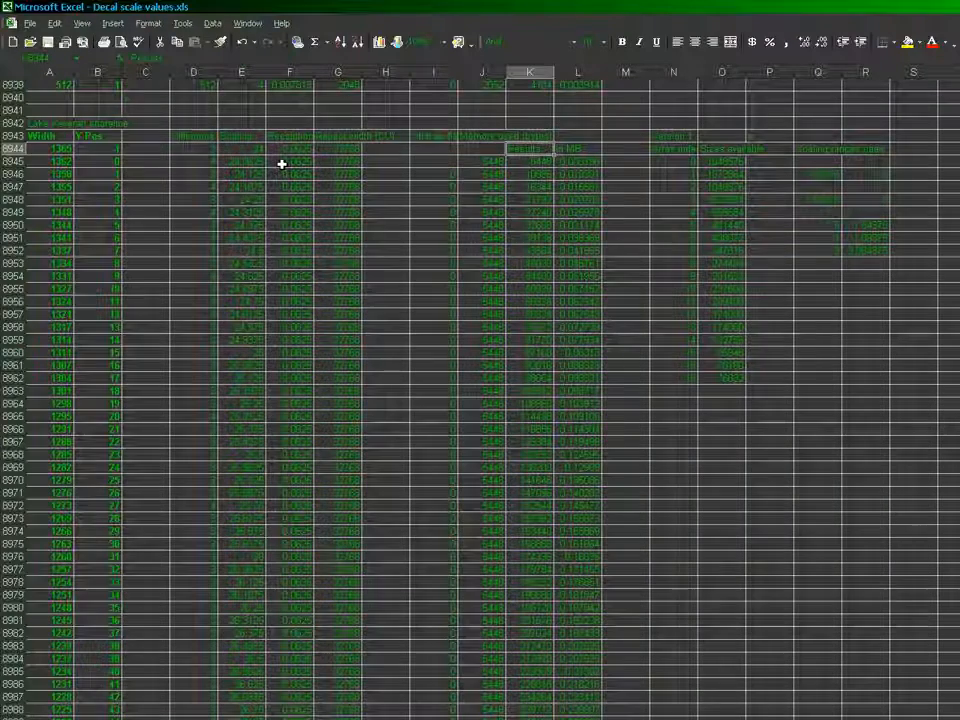
{"action": "key", "text": "Down"}
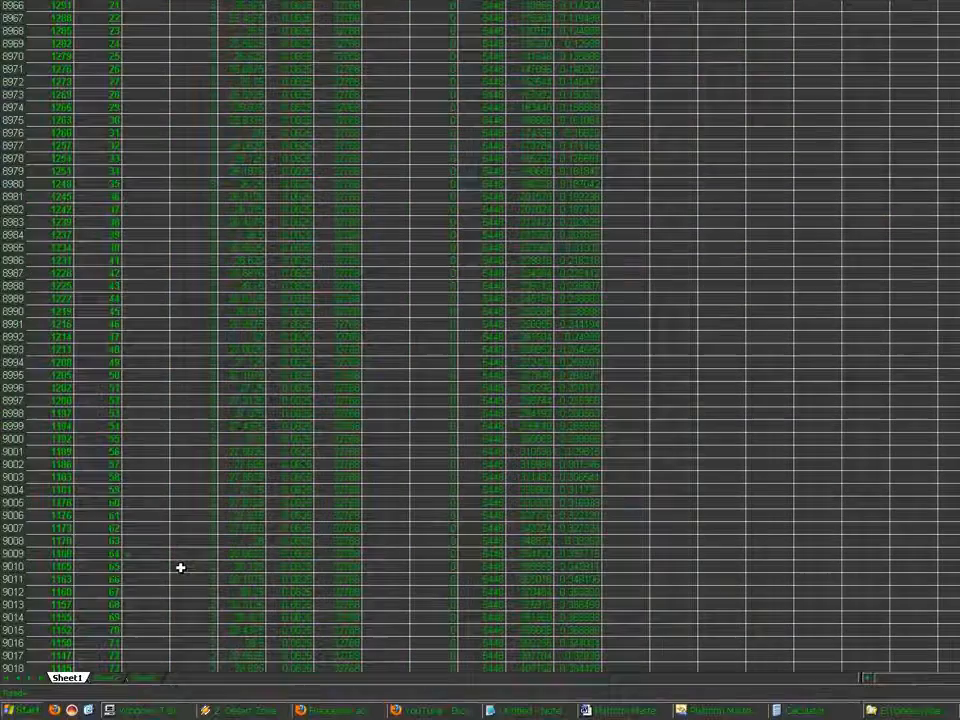
{"action": "left_click", "coordinate": [180, 567]}
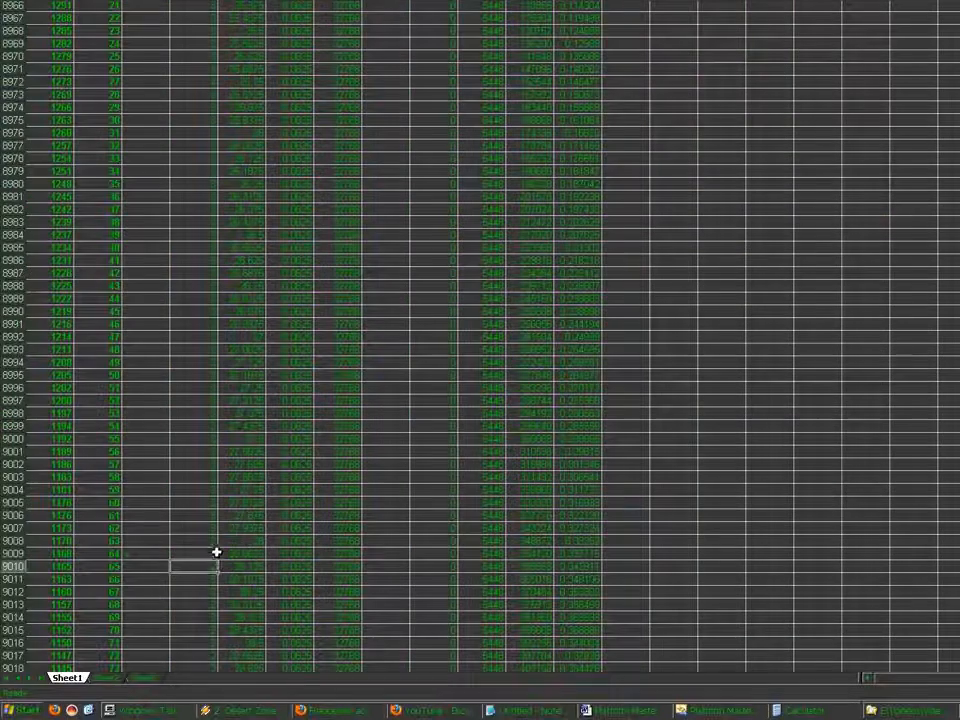
{"action": "key", "text": "ctrl+Down"}
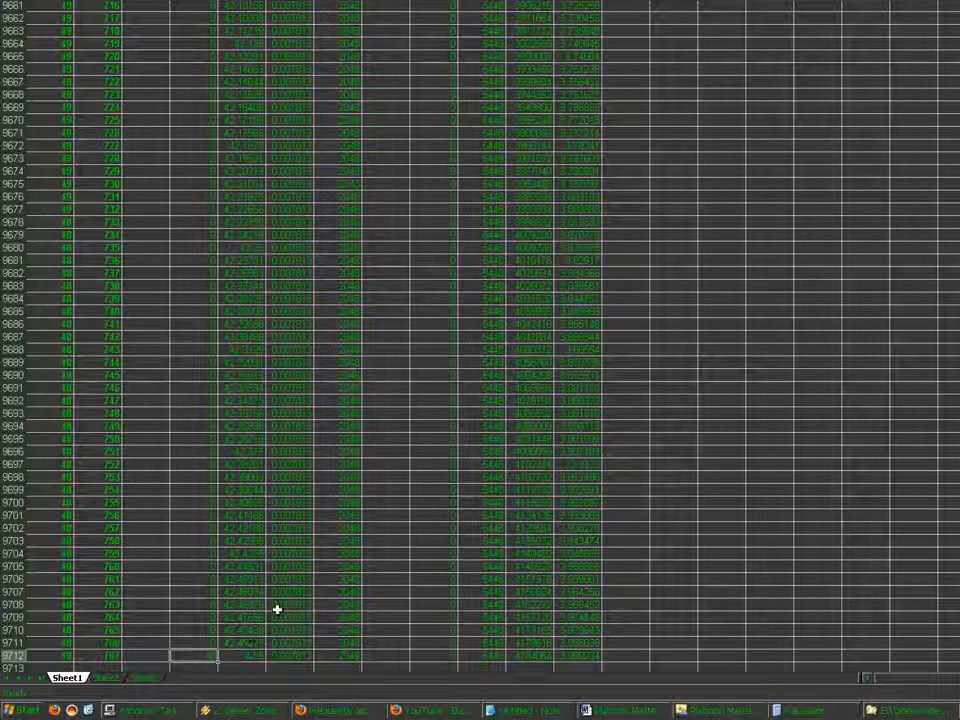
{"action": "scroll", "coordinate": [277, 609], "scroll_direction": "up", "scroll_amount": 20}
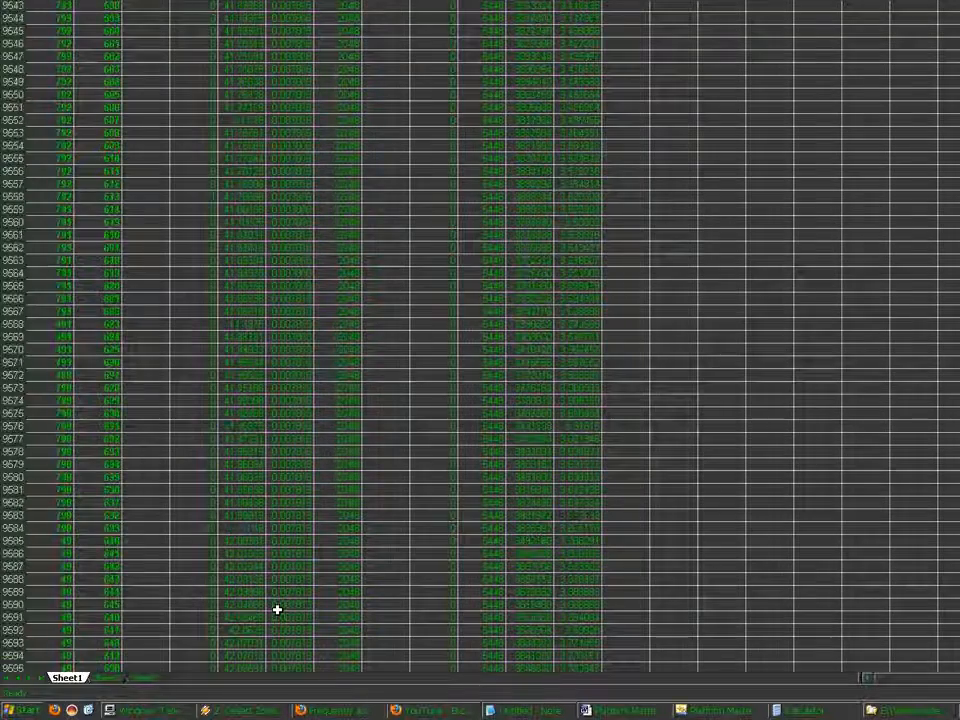
{"action": "scroll", "coordinate": [277, 609], "scroll_direction": "up", "scroll_amount": 20}
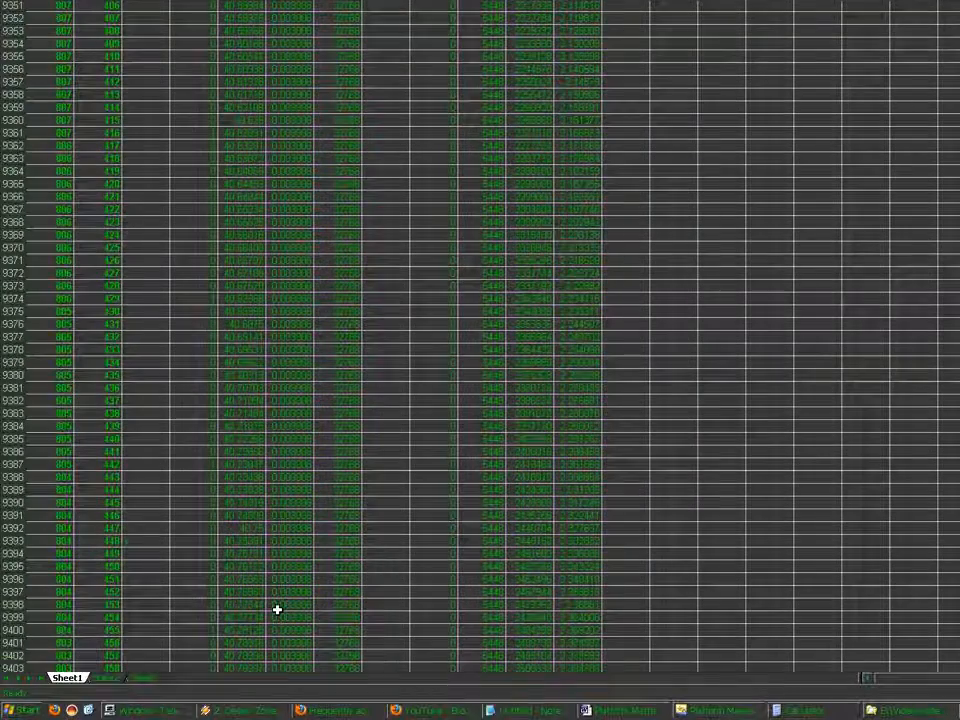
Clear row 9073, directly below Y Pos 127 in the shoreline block, from column A through column L
{"action": "key", "text": "Right"}
{"action": "key", "text": "ctrl+Up"}
{"action": "key", "text": "Down"}
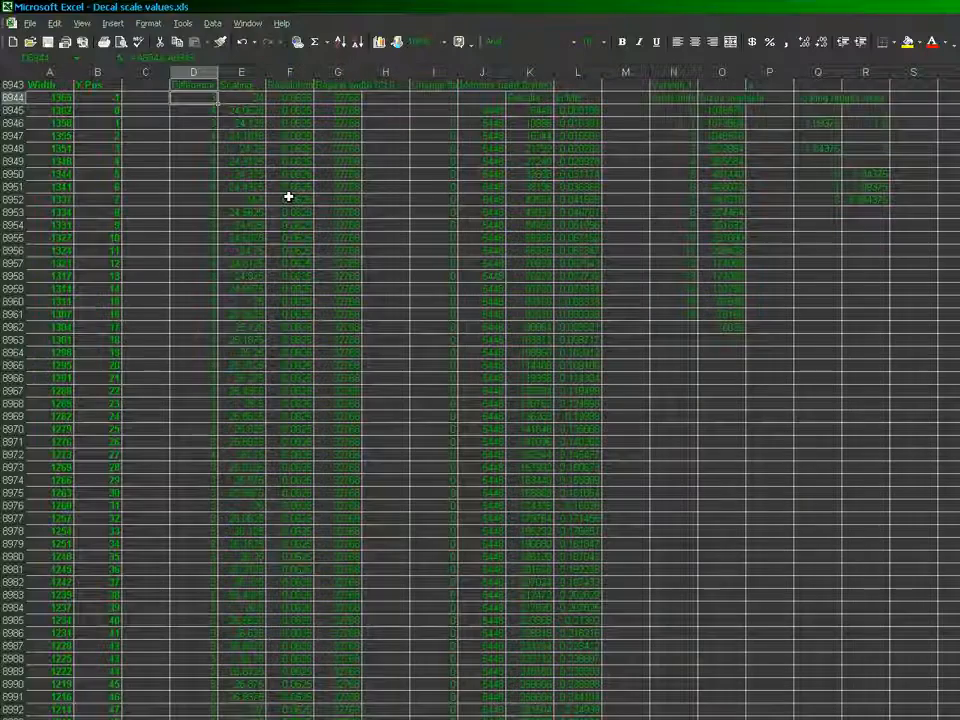
{"action": "key", "text": "Left"}
{"action": "scroll", "coordinate": [288, 197], "scroll_direction": "down", "scroll_amount": 19}
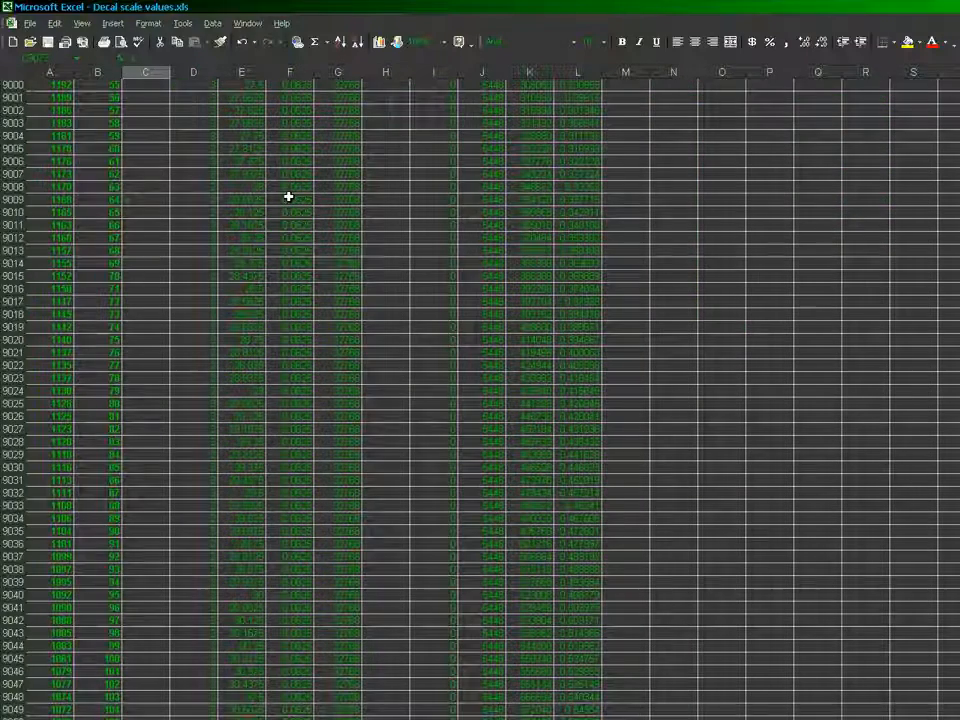
{"action": "key", "text": "Left"}
{"action": "key", "text": "Left"}
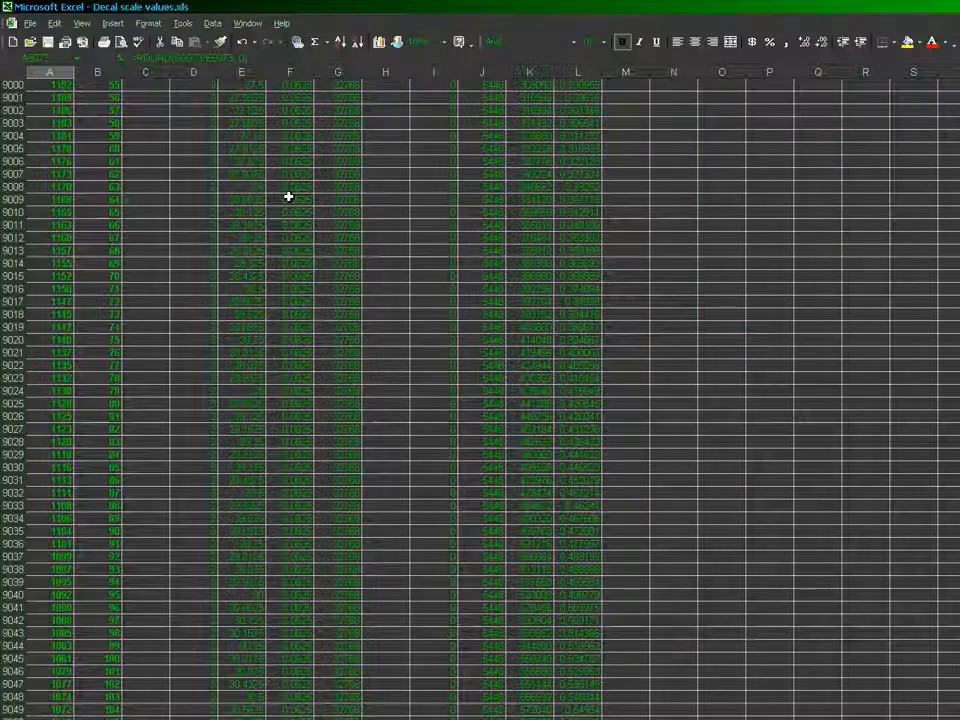
{"action": "key", "text": "Right"}
{"action": "key", "text": "Right"}
{"action": "key", "text": "Right"}
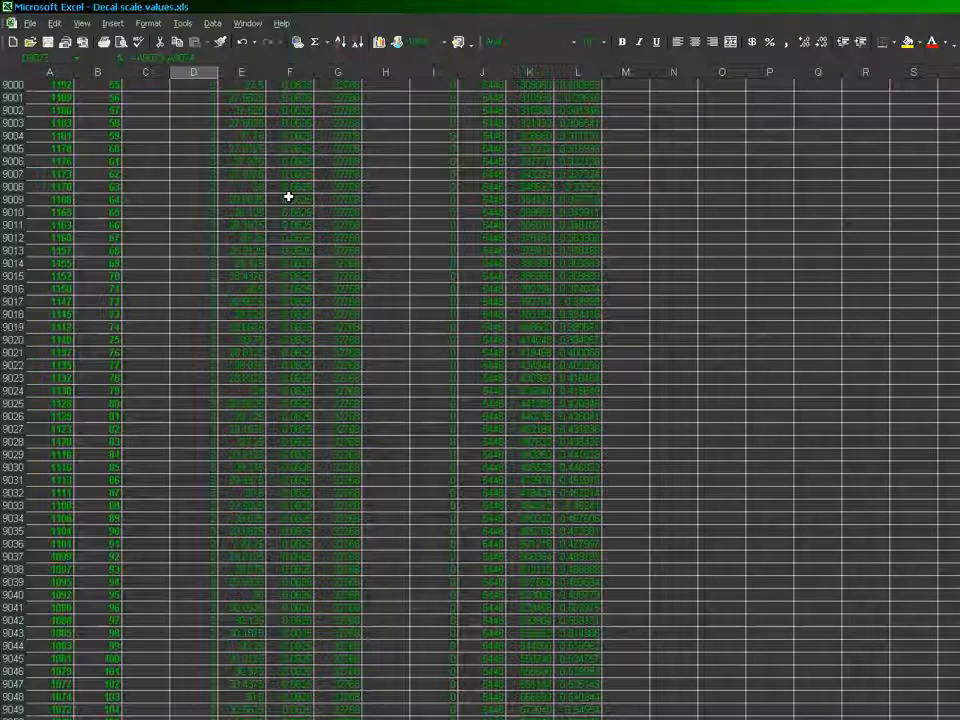
{"action": "key", "text": "shift+Right"}
{"action": "key", "text": "shift+Right"}
{"action": "key", "text": "shift+Right"}
{"action": "key", "text": "shift+Right"}
{"action": "key", "text": "shift+Right"}
{"action": "key", "text": "shift+Right"}
{"action": "key", "text": "shift+Right"}
{"action": "key", "text": "shift+Right"}
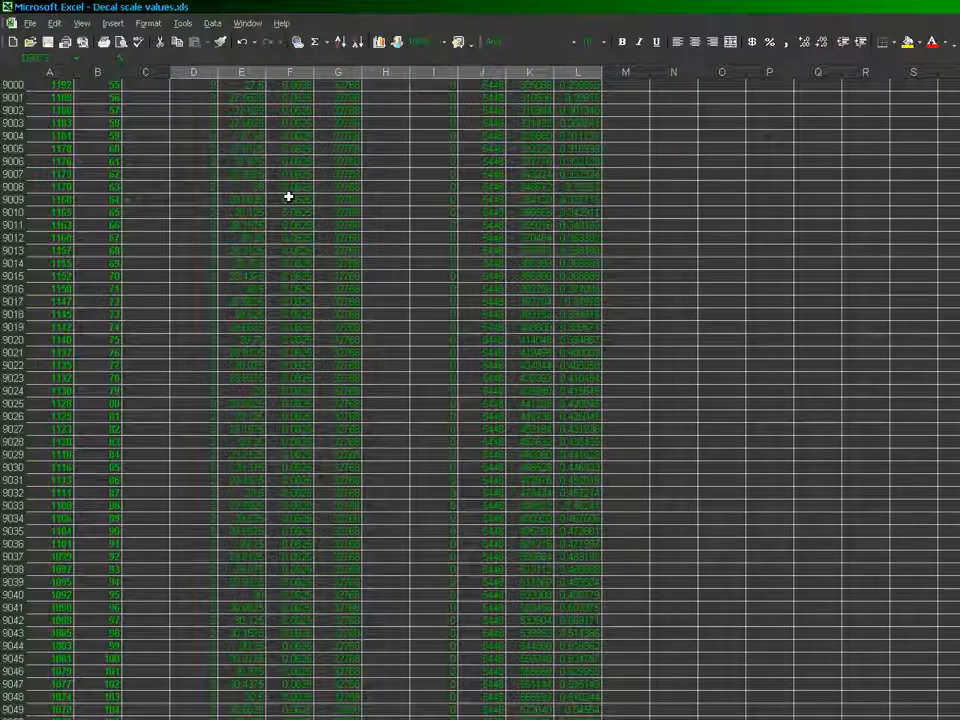
Delete the contents of columns A to L from row 9074 down to the end of the shoreline block
{"action": "key", "text": "Down"}
{"action": "key", "text": "Left"}
{"action": "key", "text": "Left"}
{"action": "key", "text": "Left"}
{"action": "key", "text": "shift+Right"}
{"action": "key", "text": "shift+Right"}
{"action": "key", "text": "shift+Right"}
{"action": "key", "text": "shift+Right"}
{"action": "key", "text": "shift+Right"}
{"action": "key", "text": "shift+Right"}
{"action": "key", "text": "shift+Right"}
{"action": "key", "text": "shift+Right"}
{"action": "key", "text": "shift+Right"}
{"action": "key", "text": "shift+Right"}
{"action": "key", "text": "shift+Right"}
{"action": "key", "text": "ctrl+shift+Down"}
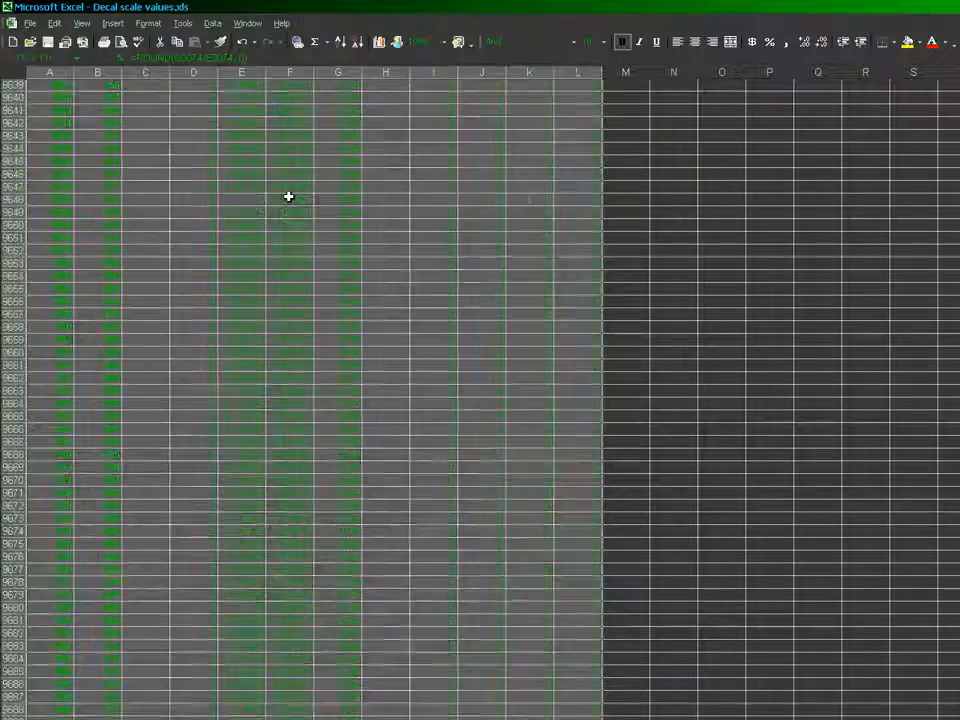
{"action": "key", "text": "shift+Down"}
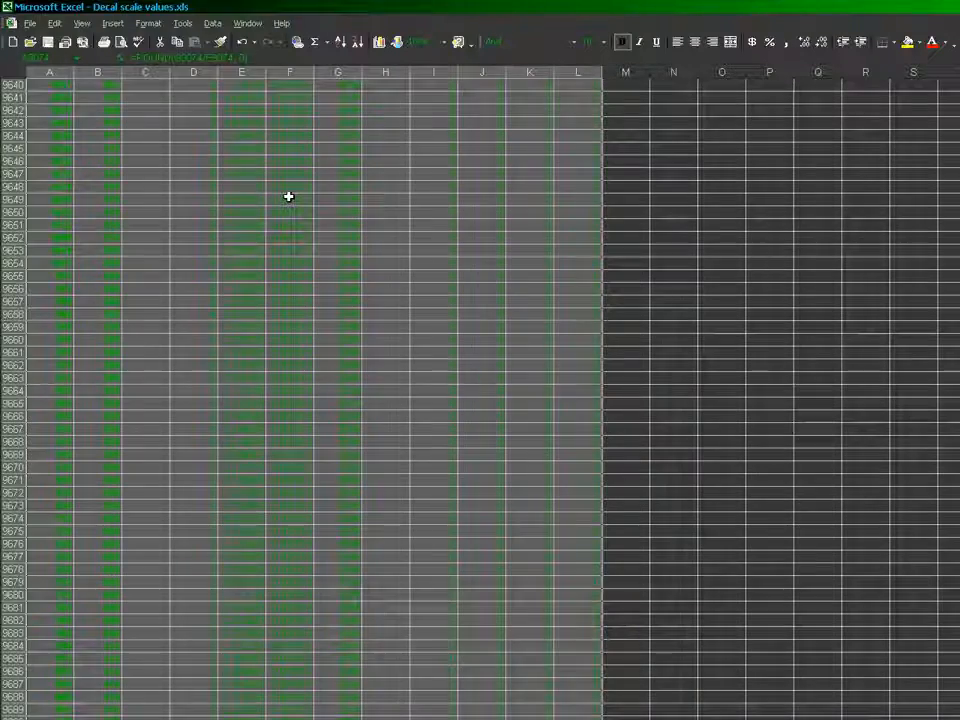
{"action": "key", "text": "Delete"}
{"action": "key", "text": "Down"}
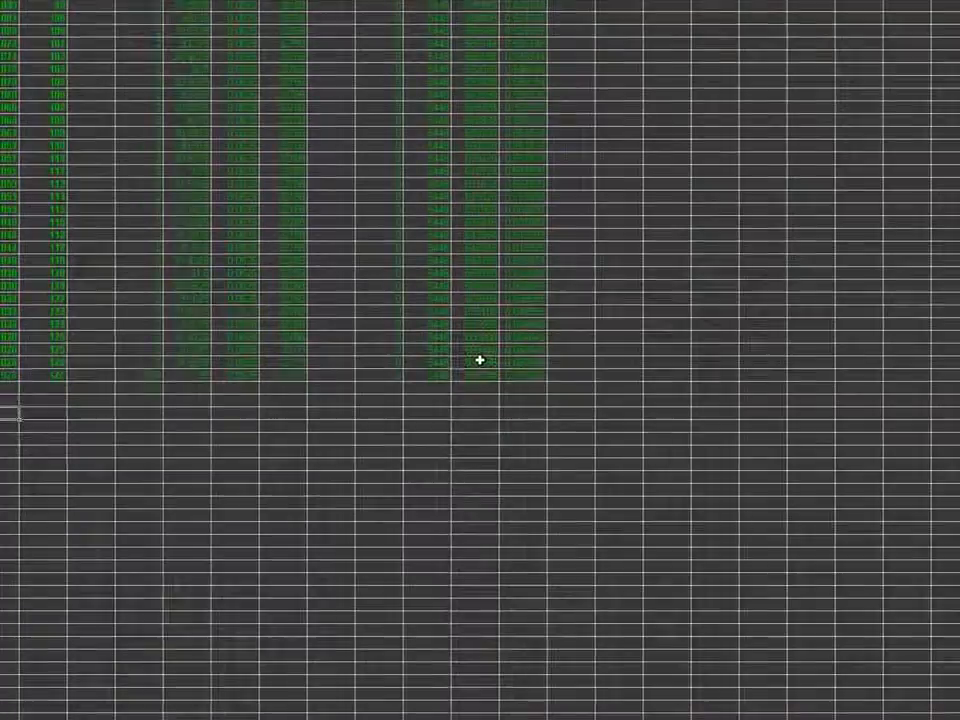
Check the memory used at the shoreline block's last row, Y Pos 127, against the available sizes table
{"action": "left_click", "coordinate": [471, 376]}
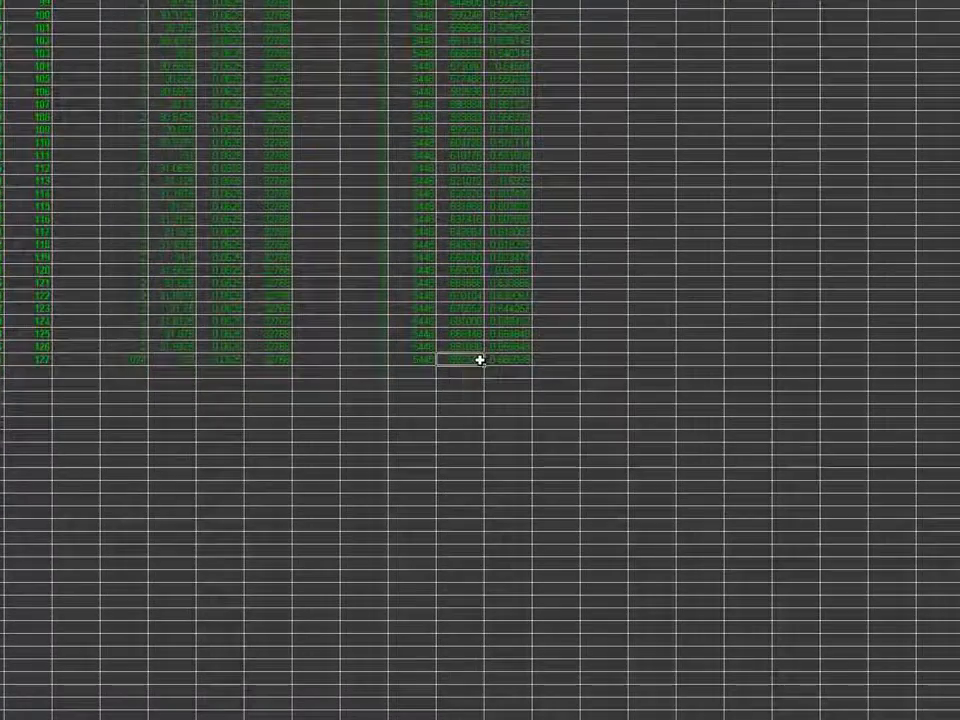
{"action": "left_click", "coordinate": [616, 361]}
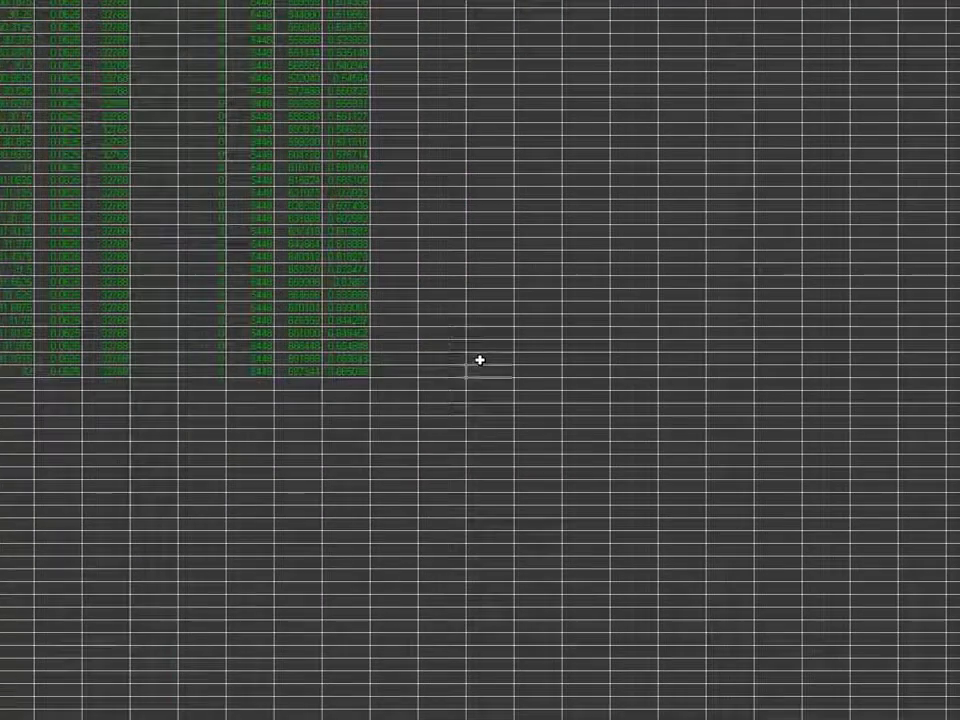
{"action": "scroll", "coordinate": [480, 360], "scroll_direction": "up", "scroll_amount": 2}
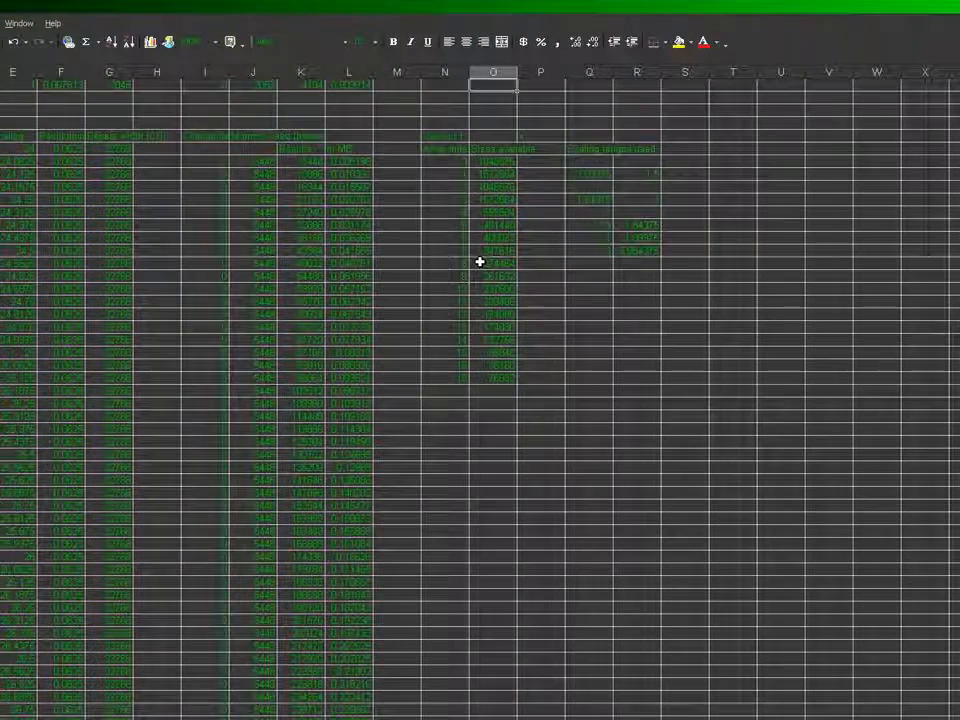
Start a running total of the available sizes from array index 8, with =O8953 in Q8953 and =Q8953+O8954 in Q8954
{"action": "left_click", "coordinate": [587, 265]}
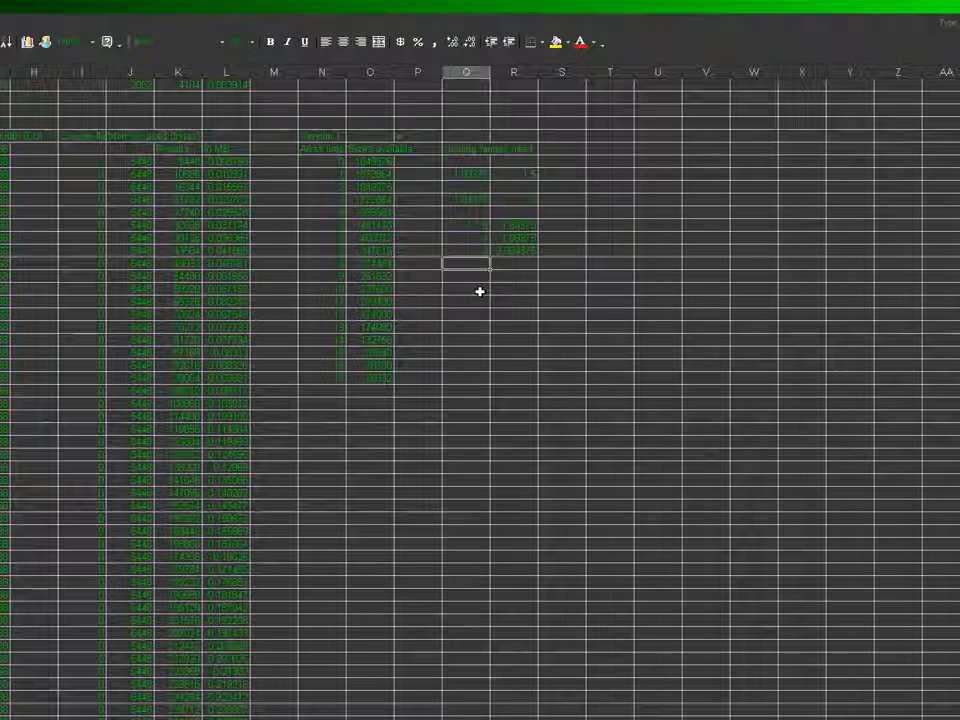
{"action": "type", "text": "="}
{"action": "key", "text": "Left"}
{"action": "key", "text": "Left"}
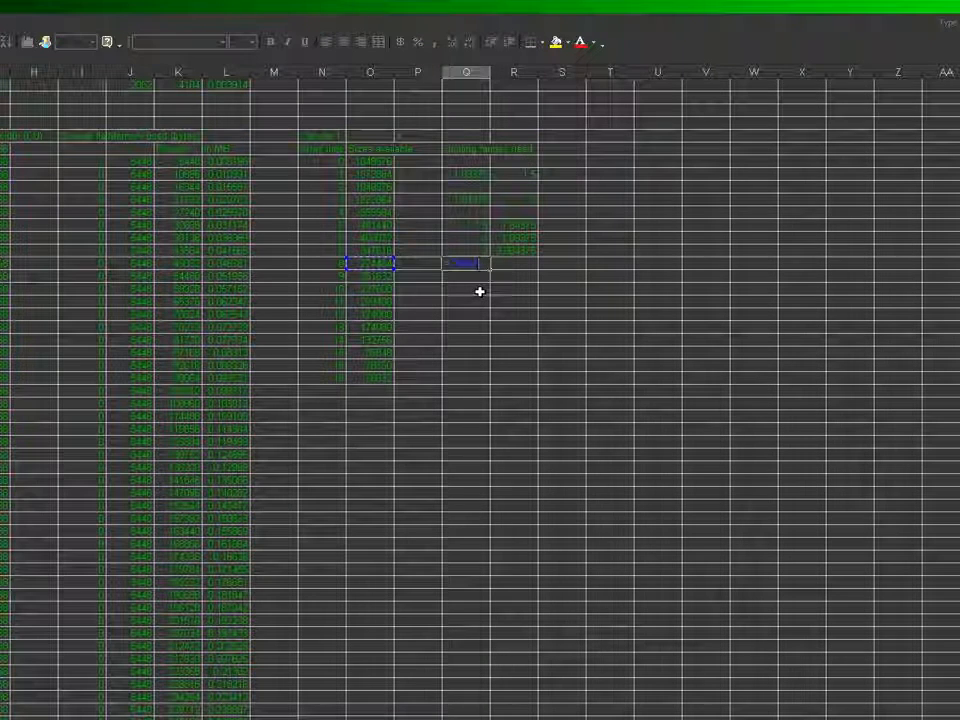
{"action": "key", "text": "Return"}
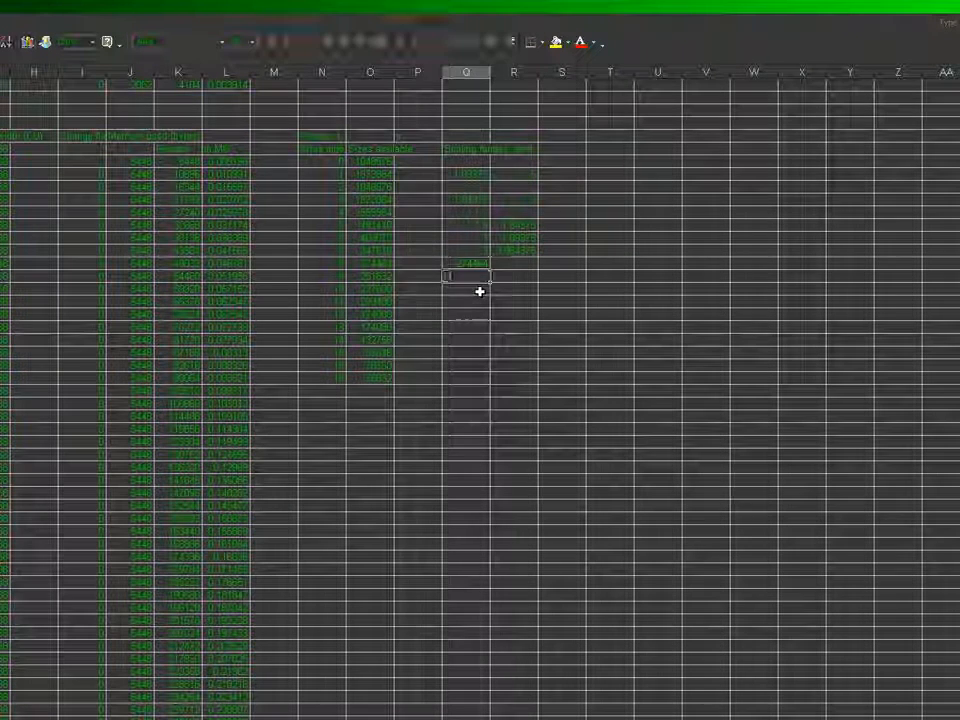
{"action": "type", "text": "="}
{"action": "key", "text": "Up"}
{"action": "key", "text": "Return"}
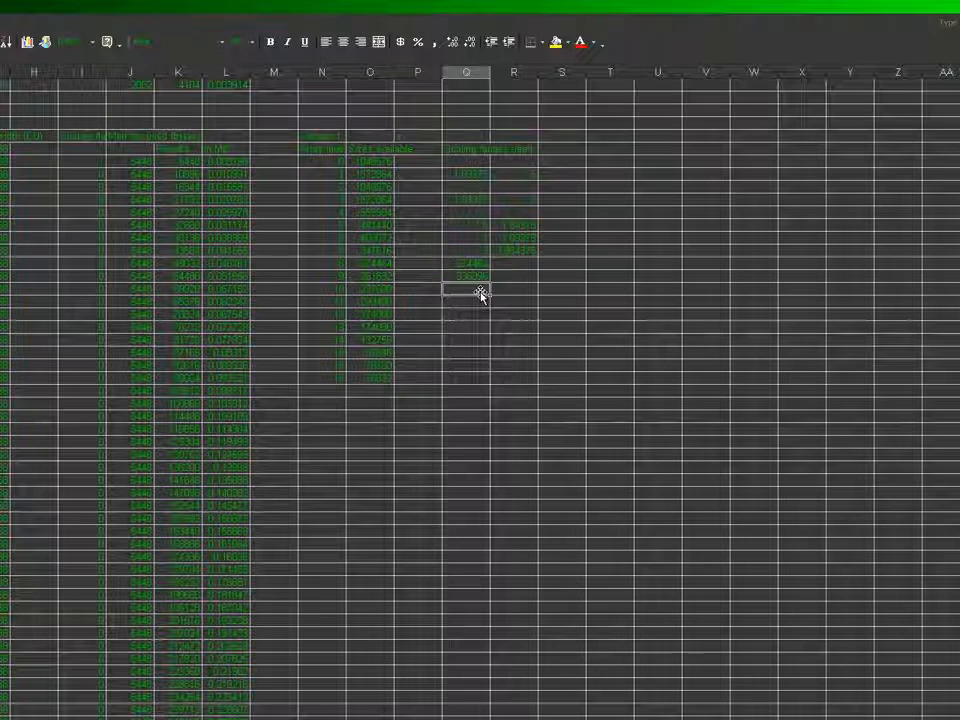
Fill the running total formula in column Q down to array index 17, in cell Q8962
{"action": "key", "text": "shift+Down"}
{"action": "key", "text": "shift+Down"}
{"action": "key", "text": "shift+Down"}
{"action": "key", "text": "shift+Down"}
{"action": "key", "text": "shift+Down"}
{"action": "key", "text": "shift+Down"}
{"action": "key", "text": "shift+Down"}
{"action": "key", "text": "ctrl+d"}
{"action": "key", "text": "Up"}
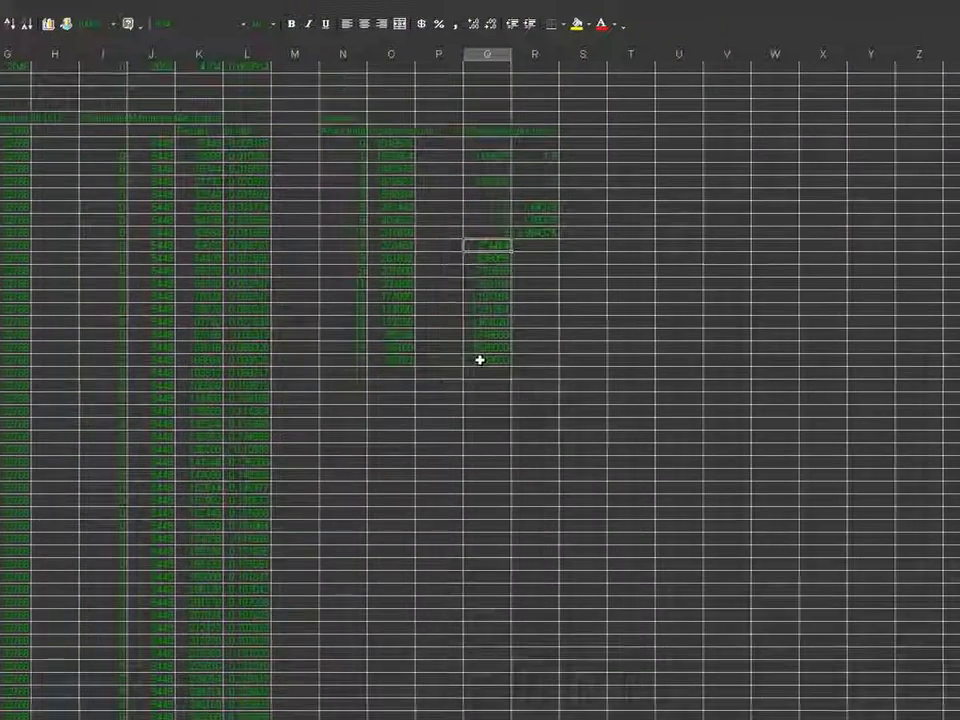
Add 2097152 to the last running total with the formula =Q8962+2097152 in cell Q8963
{"action": "left_click", "coordinate": [480, 360]}
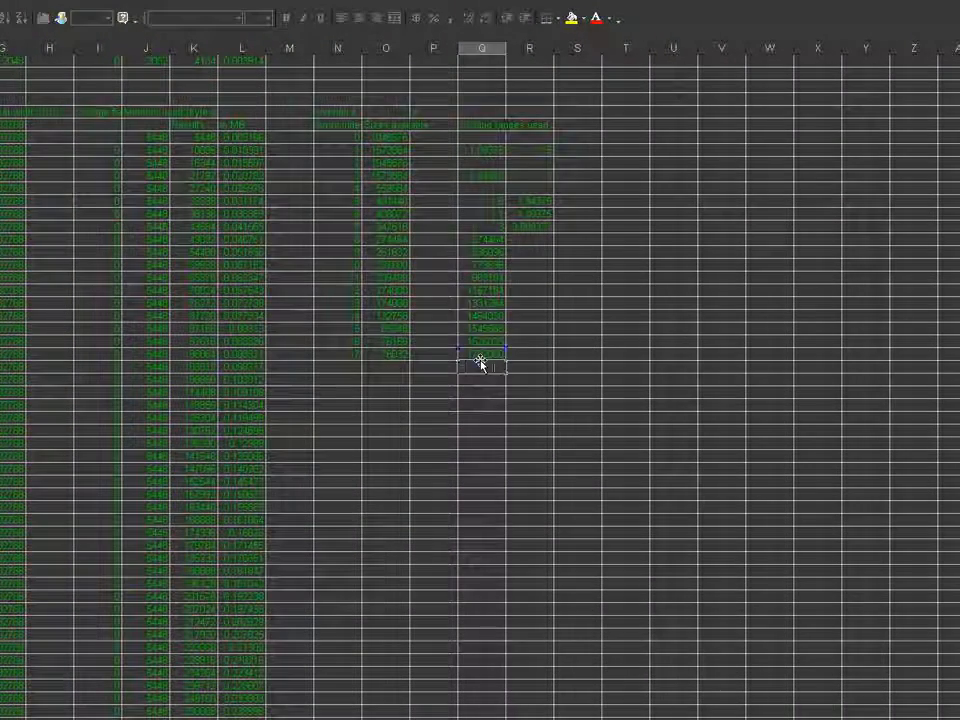
{"action": "type", "text": "+2097152"}
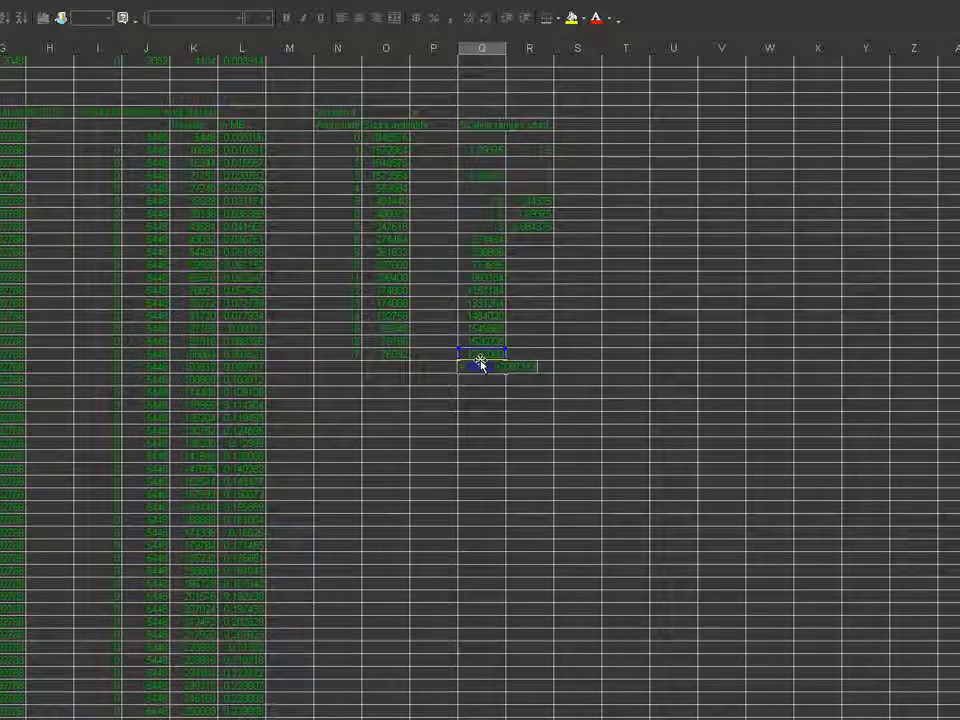
{"action": "key", "text": "Return"}
{"action": "left_click", "coordinate": [480, 366]}
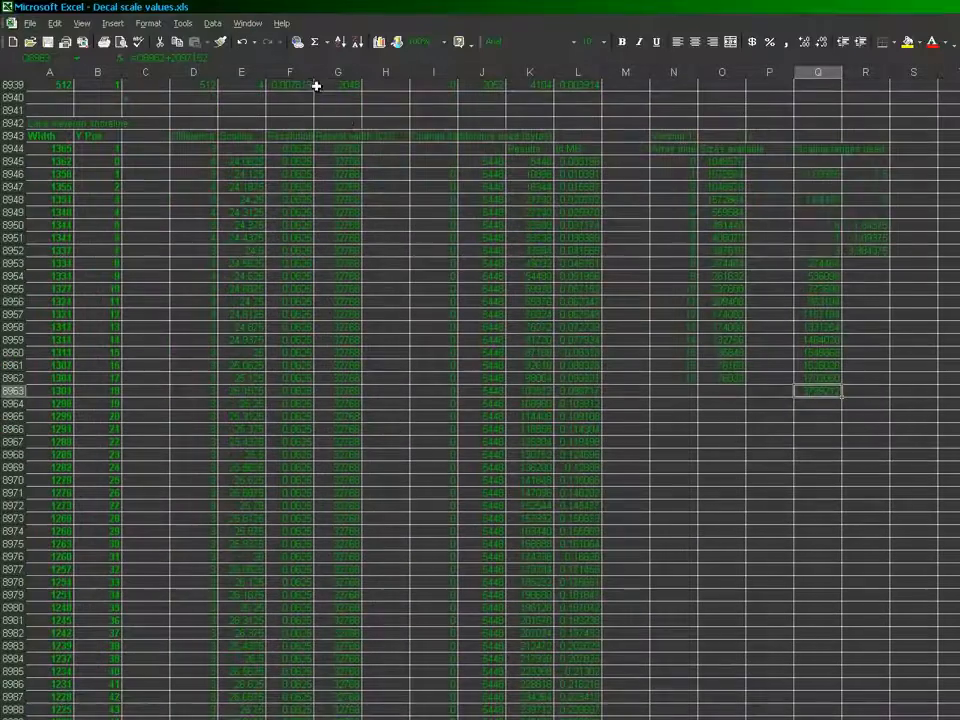
Set the first Repeat width value of the shoreline block, in cell G8944, to 131072
{"action": "left_click", "coordinate": [347, 149]}
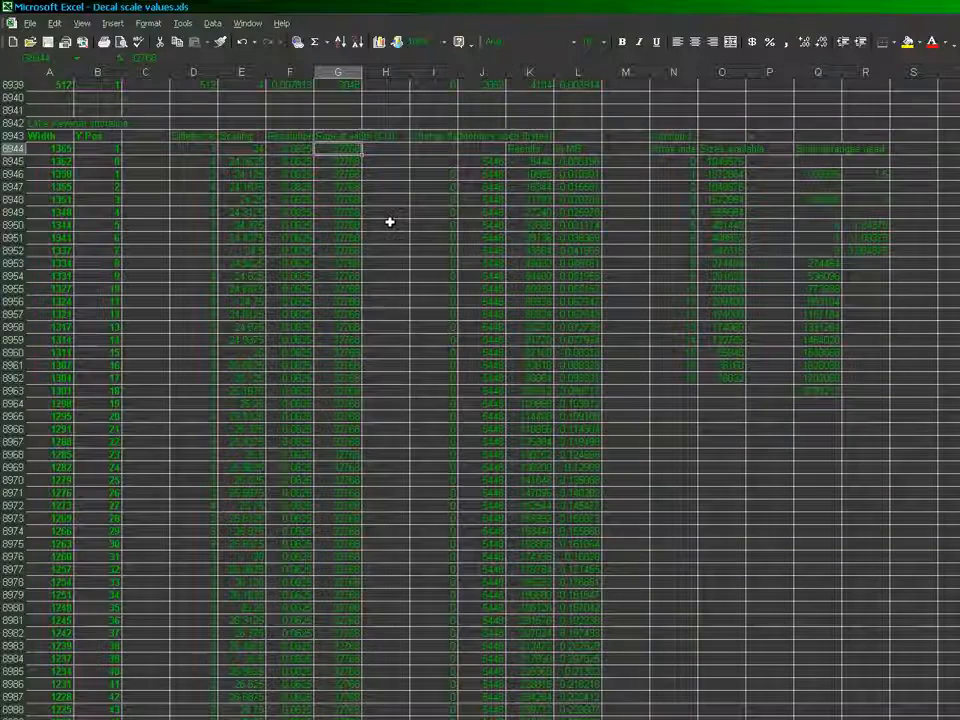
{"action": "type", "text": "30"}
{"action": "key", "text": "Return"}
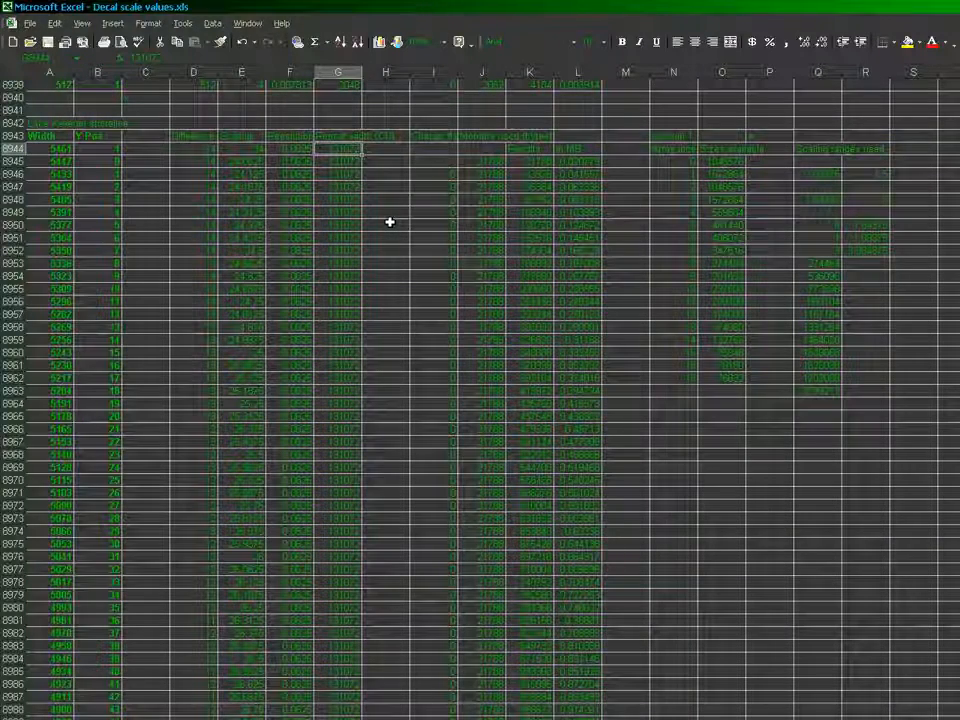
Examine the memory used in the shoreline block's last row, at Y Pos 127, for the current repeat width
{"action": "key", "text": "ctrl+Down"}
{"action": "key", "text": "Right"}
{"action": "key", "text": "Right"}
{"action": "key", "text": "Right"}
{"action": "key", "text": "Right"}
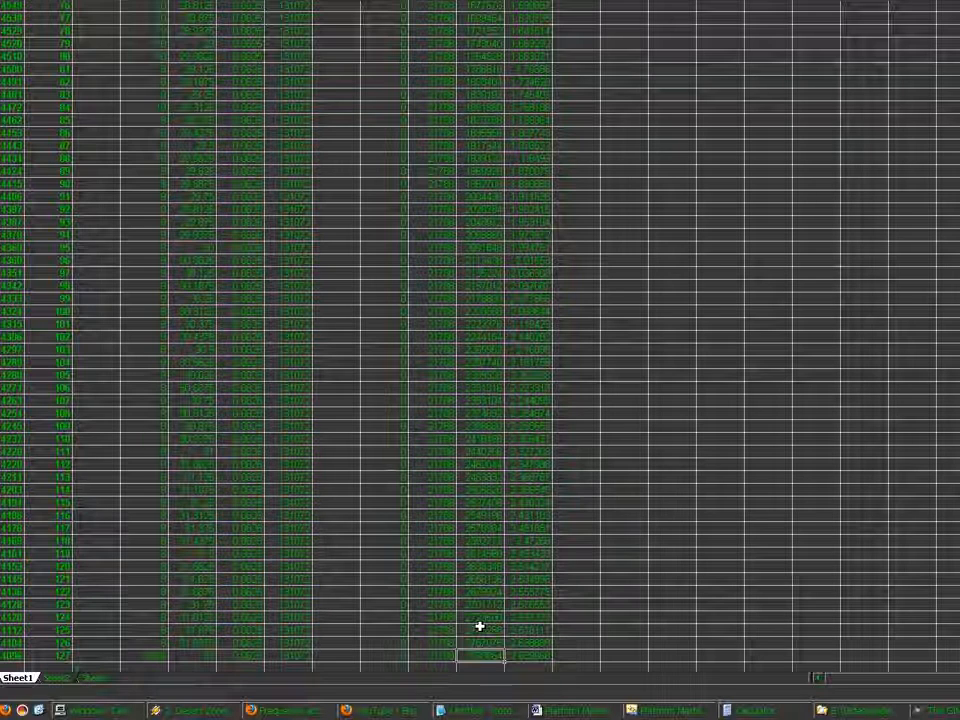
{"action": "scroll", "coordinate": [479, 626], "scroll_direction": "up", "scroll_amount": 15}
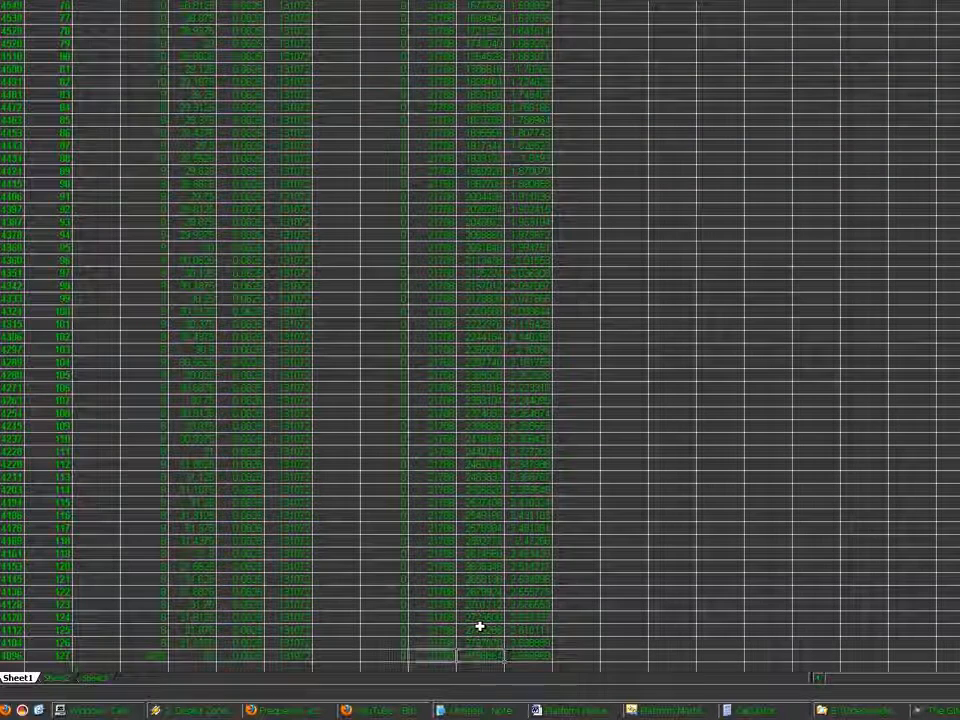
{"action": "scroll", "coordinate": [479, 626], "scroll_direction": "up", "scroll_amount": 2}
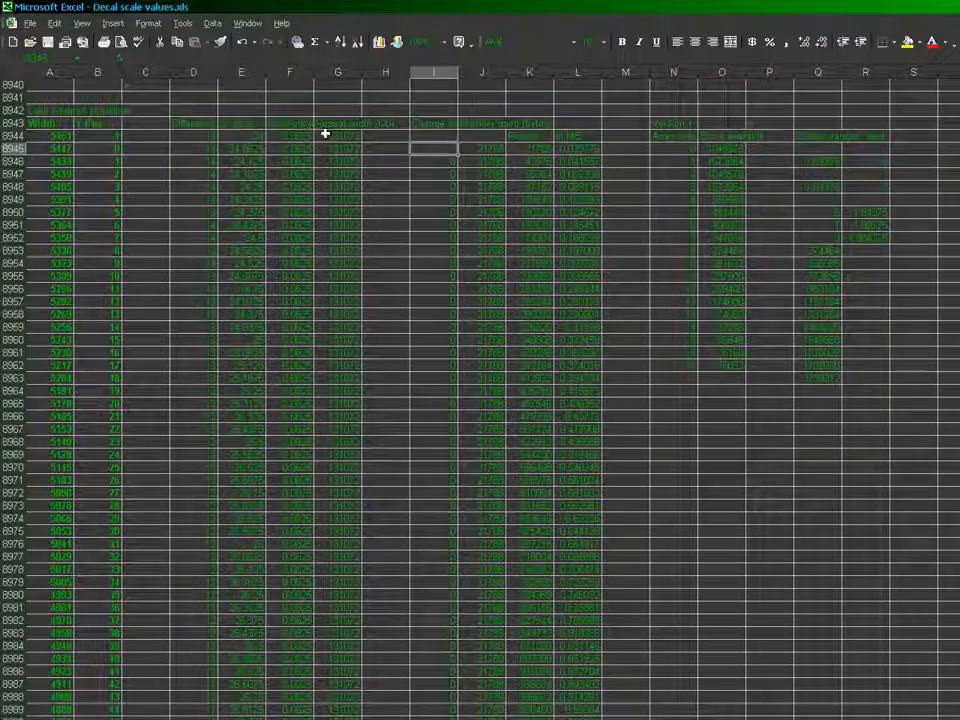
Try 196608 as the first Repeat width in cell G8944 and examine the memory use and scaling in the last row
{"action": "left_click", "coordinate": [328, 135]}
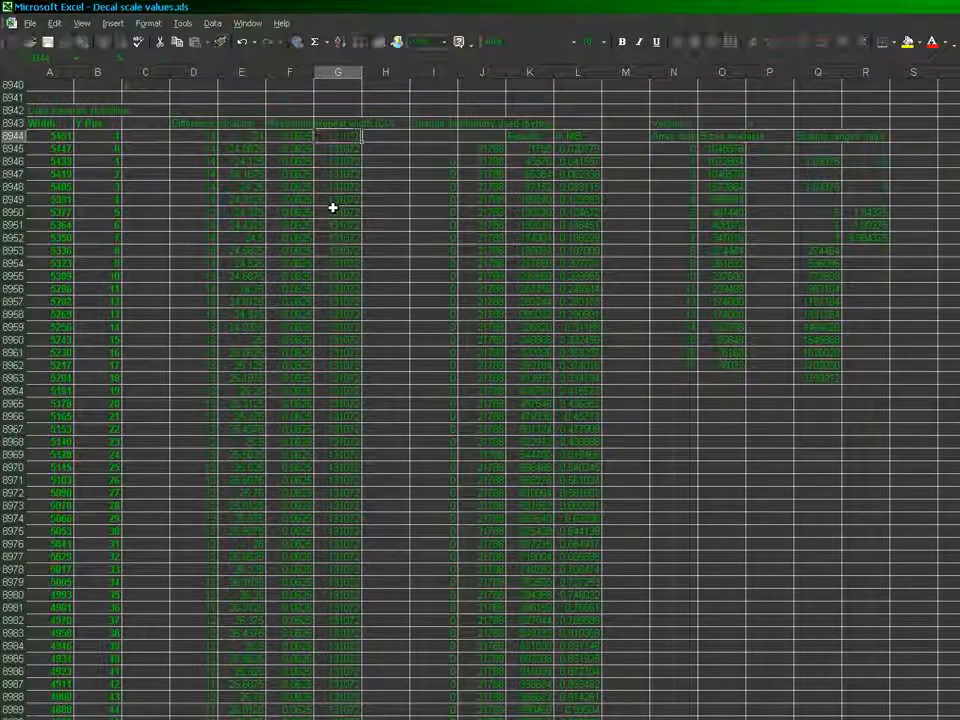
{"action": "type", "text": "196608"}
{"action": "key", "text": "Return"}
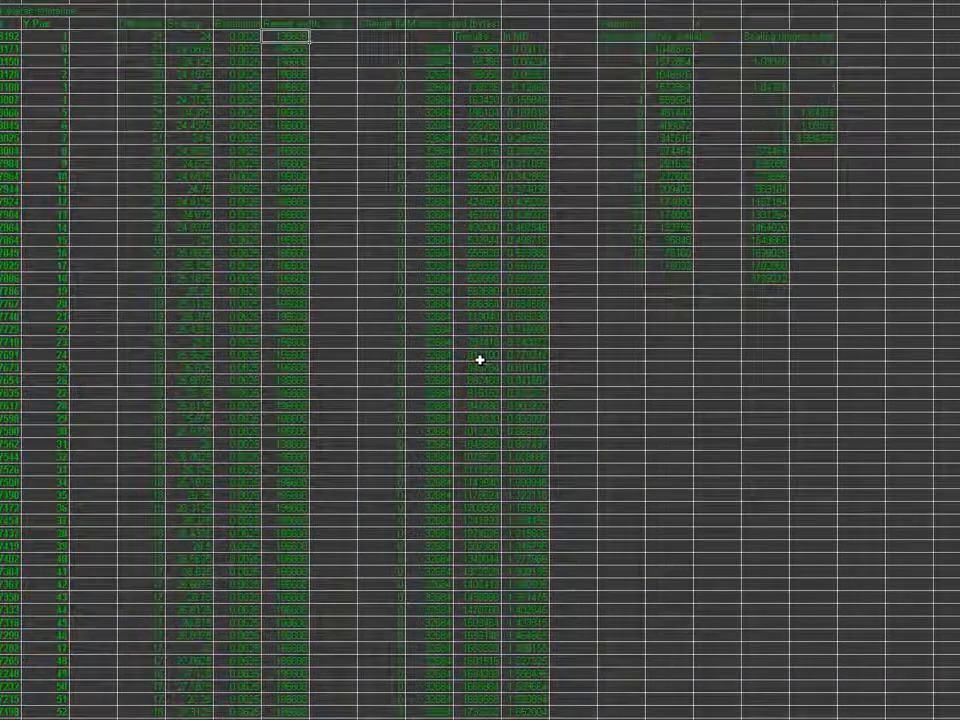
{"action": "left_click", "coordinate": [530, 457]}
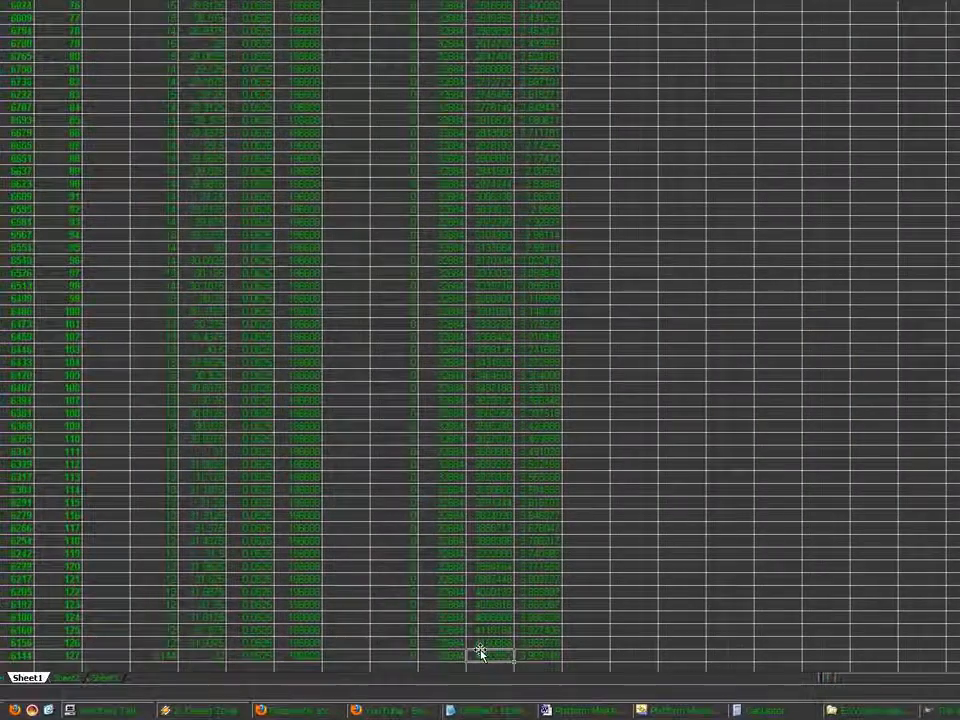
{"action": "left_click", "coordinate": [480, 657]}
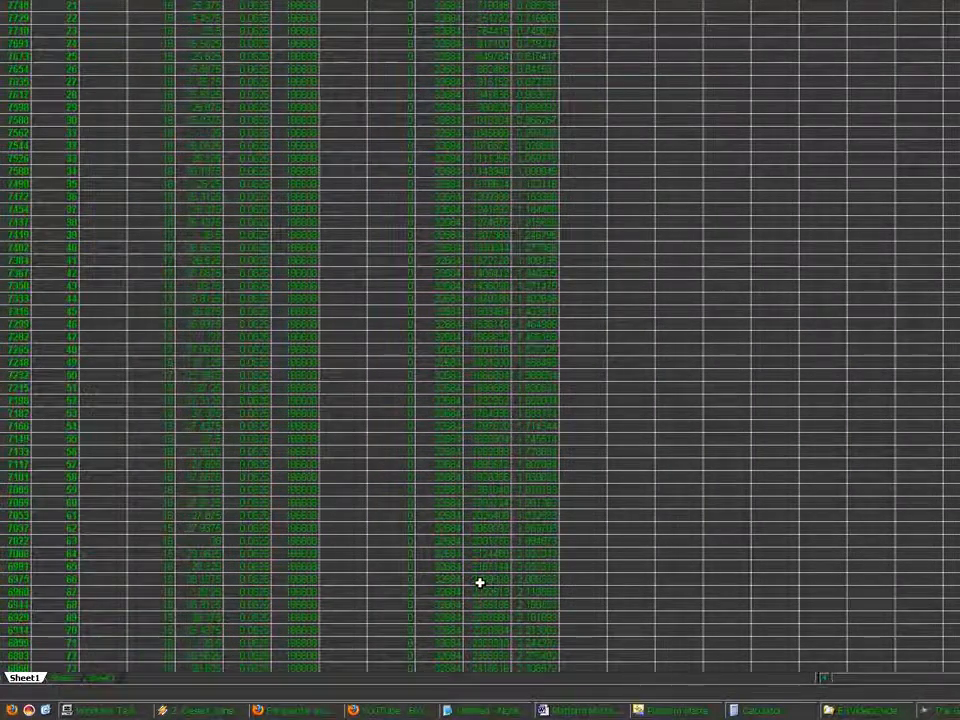
{"action": "key", "text": "ctrl+Up"}
{"action": "scroll", "coordinate": [425, 291], "scroll_direction": "up", "scroll_amount": 1}
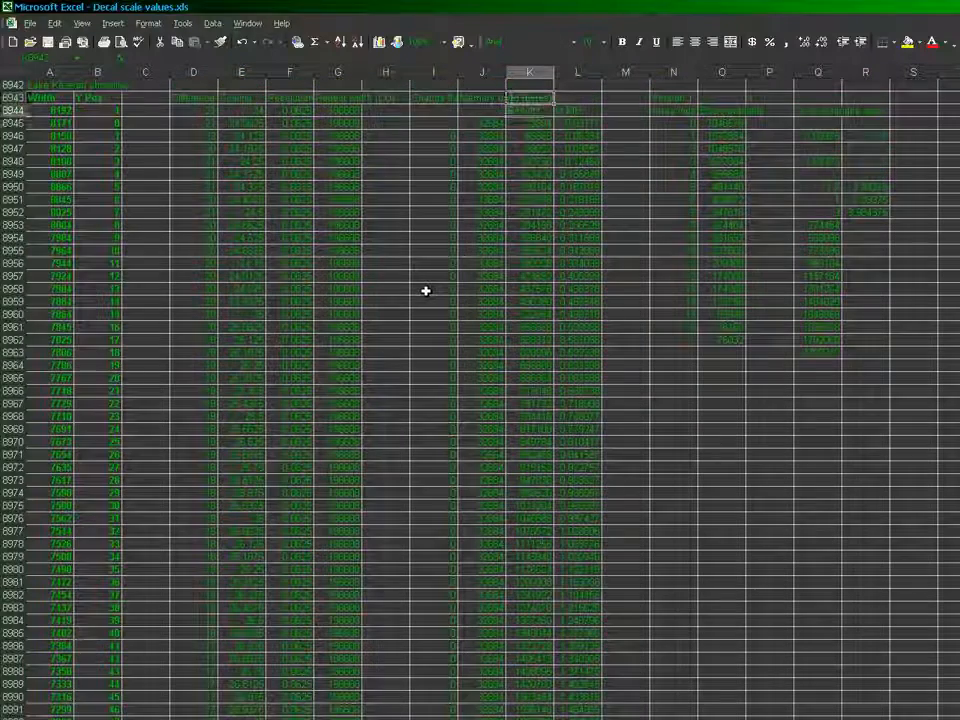
{"action": "key", "text": "Left"}
{"action": "key", "text": "Left"}
{"action": "key", "text": "Left"}
{"action": "key", "text": "Left"}
{"action": "key", "text": "Left"}
{"action": "key", "text": "Left"}
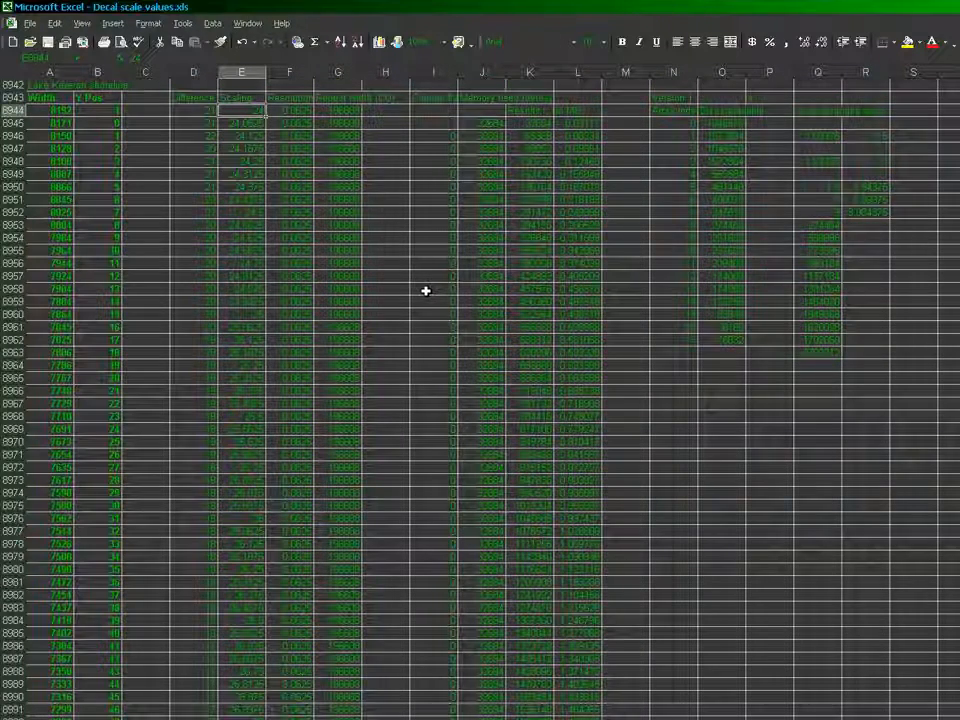
{"action": "key", "text": "ctrl+Down"}
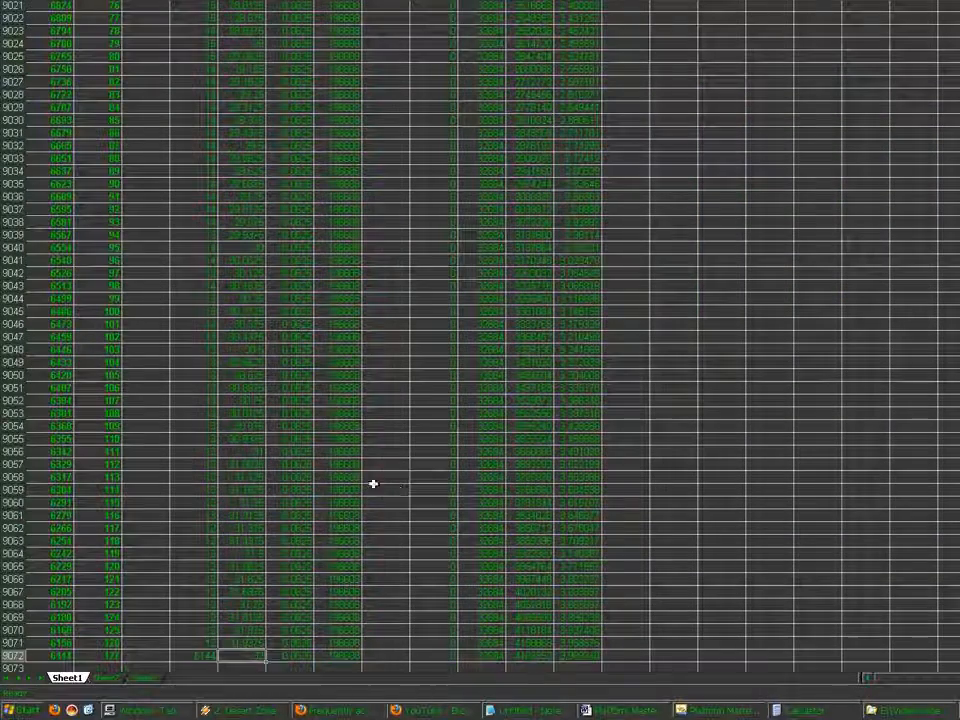
Try 163840 as the first Repeat width in cell G8944 and examine the memory use
{"action": "left_click", "coordinate": [341, 476]}
{"action": "scroll", "coordinate": [428, 457], "scroll_direction": "up", "scroll_amount": 19}
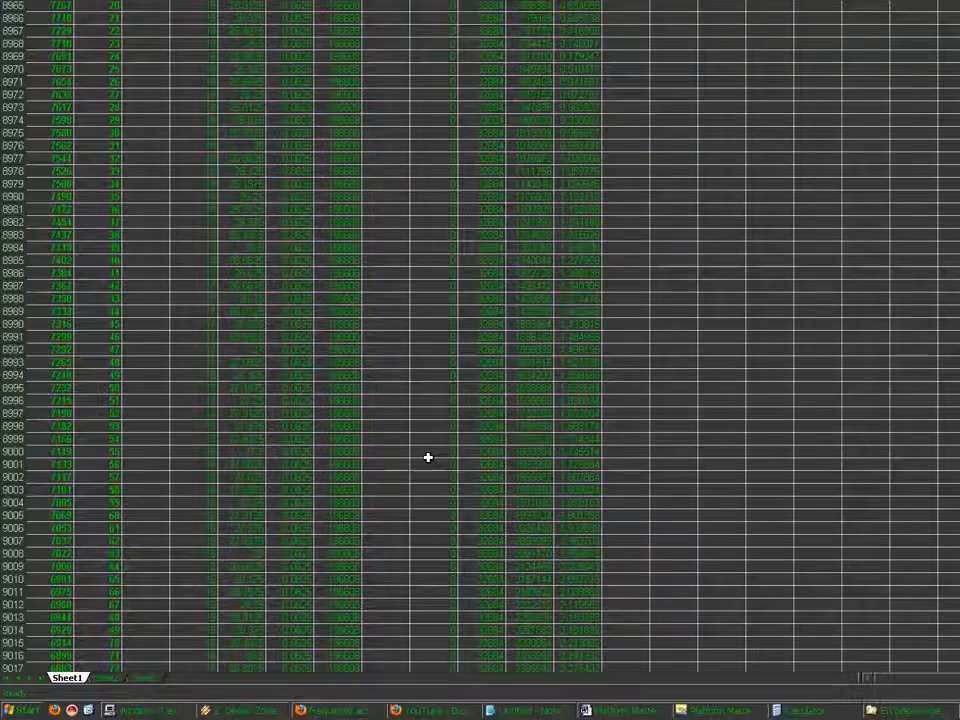
{"action": "key", "text": "ctrl+Up"}
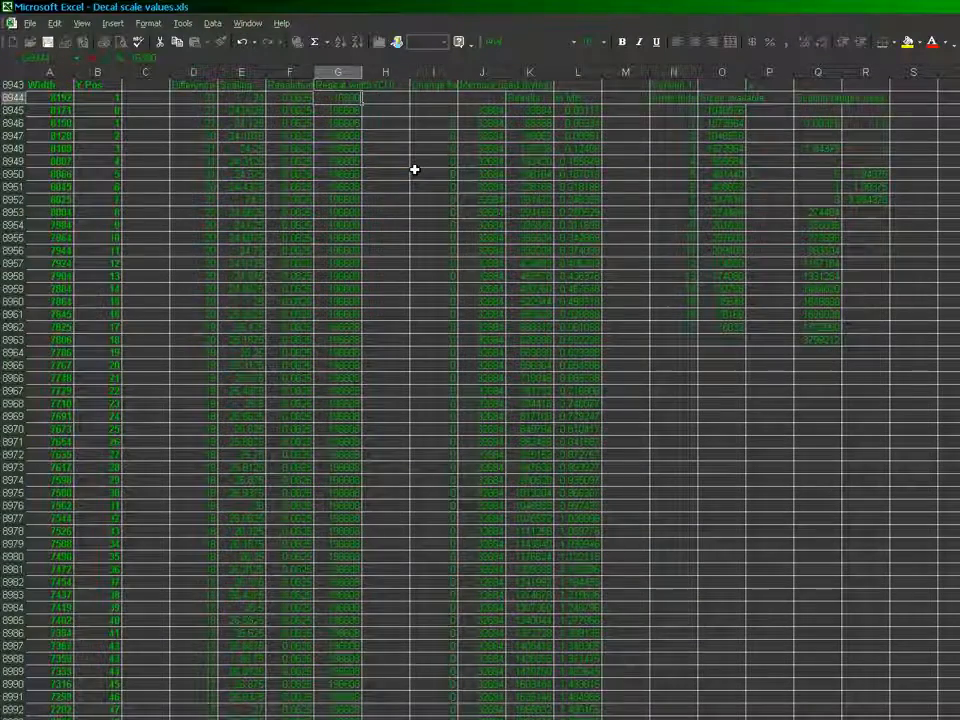
{"action": "key", "text": "Up"}
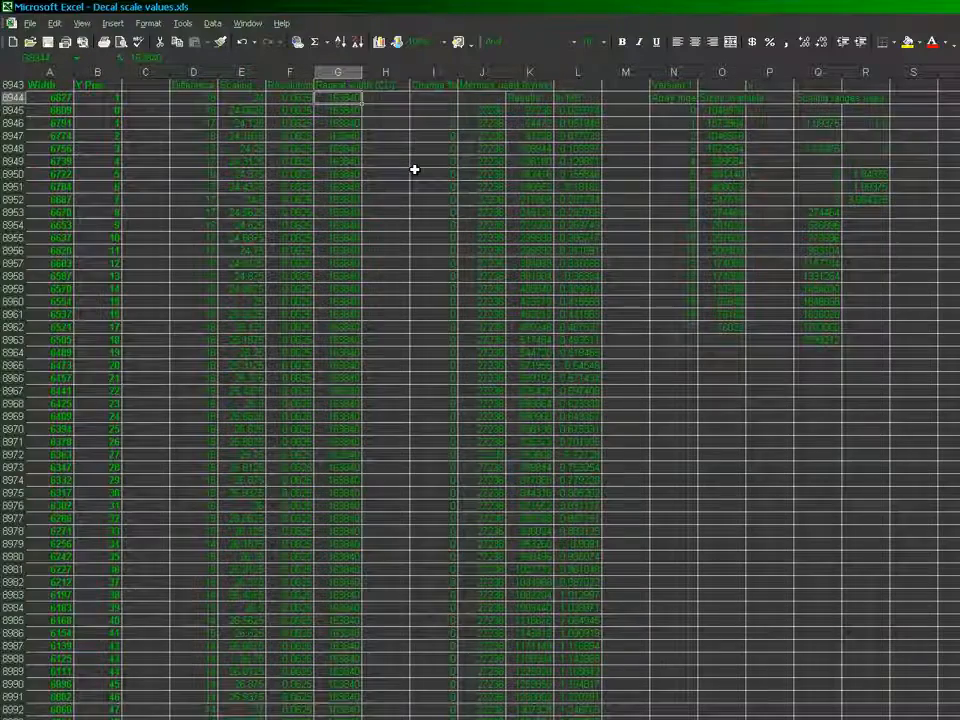
{"action": "left_click", "coordinate": [437, 276]}
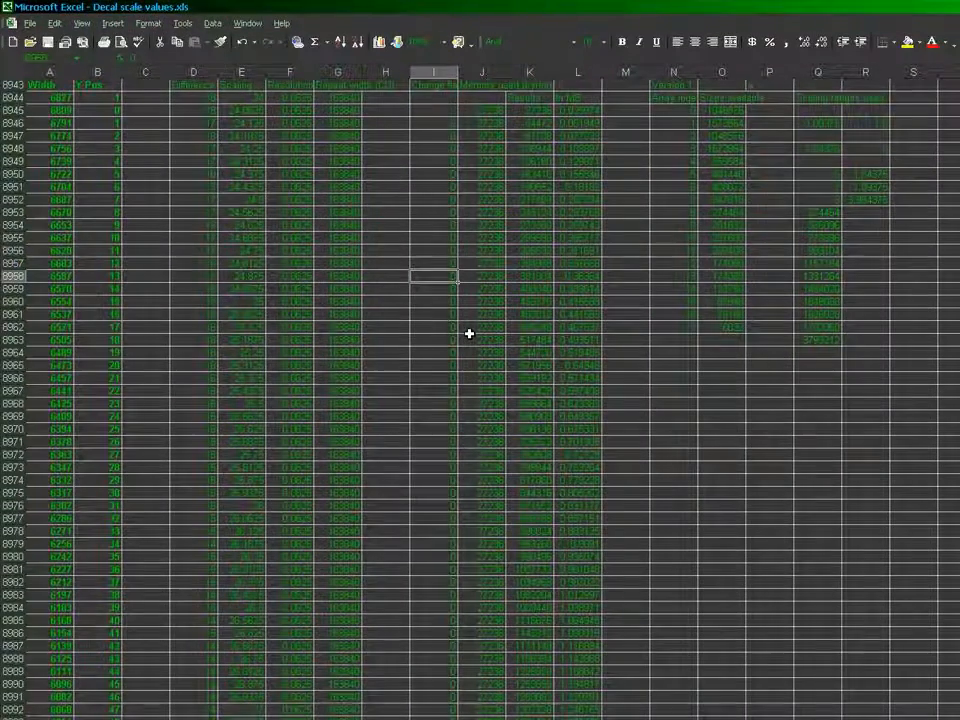
{"action": "key", "text": "ctrl+Down"}
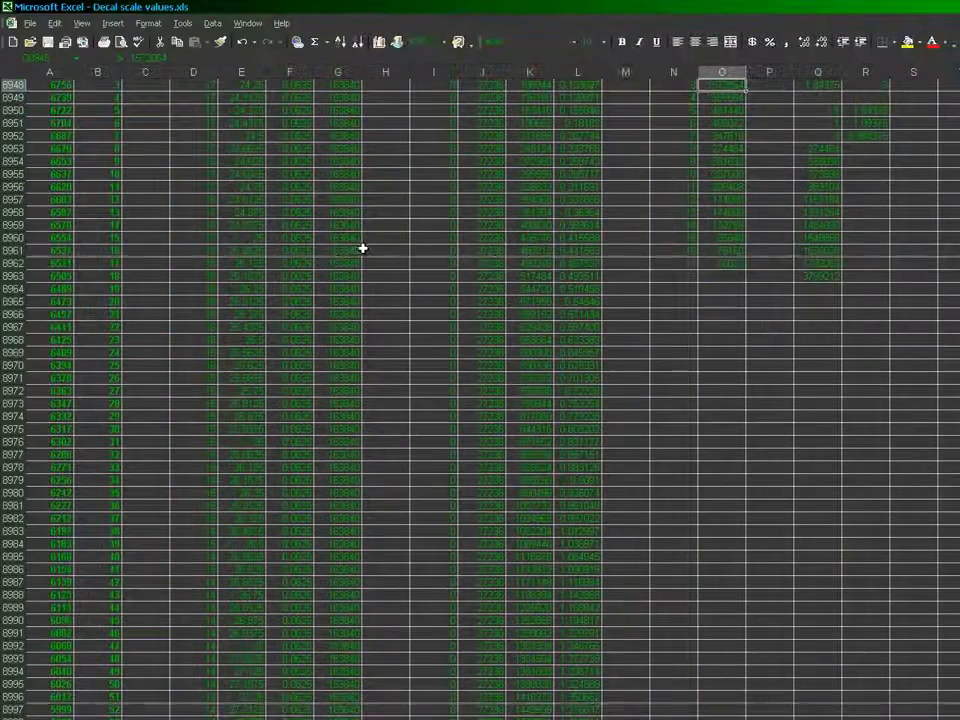
Set the first Repeat width in cell G8944 to 131072 and check the block's last row at Y Pos 127
{"action": "left_click", "coordinate": [360, 250]}
{"action": "key", "text": "ctrl+Up"}
{"action": "key", "text": "Down"}
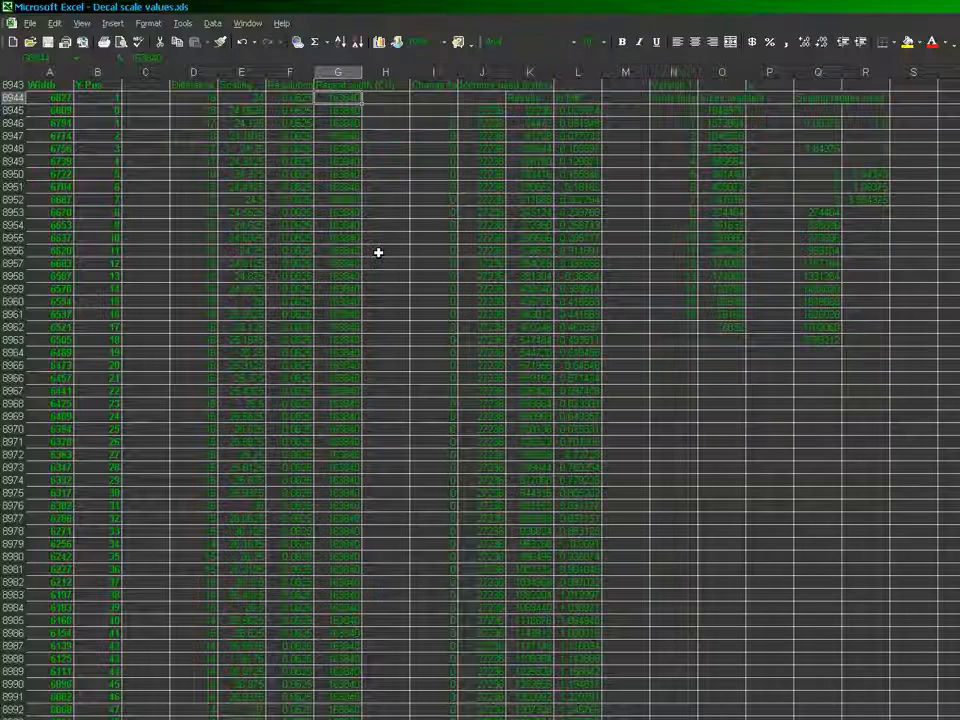
{"action": "type", "text": "1310"}
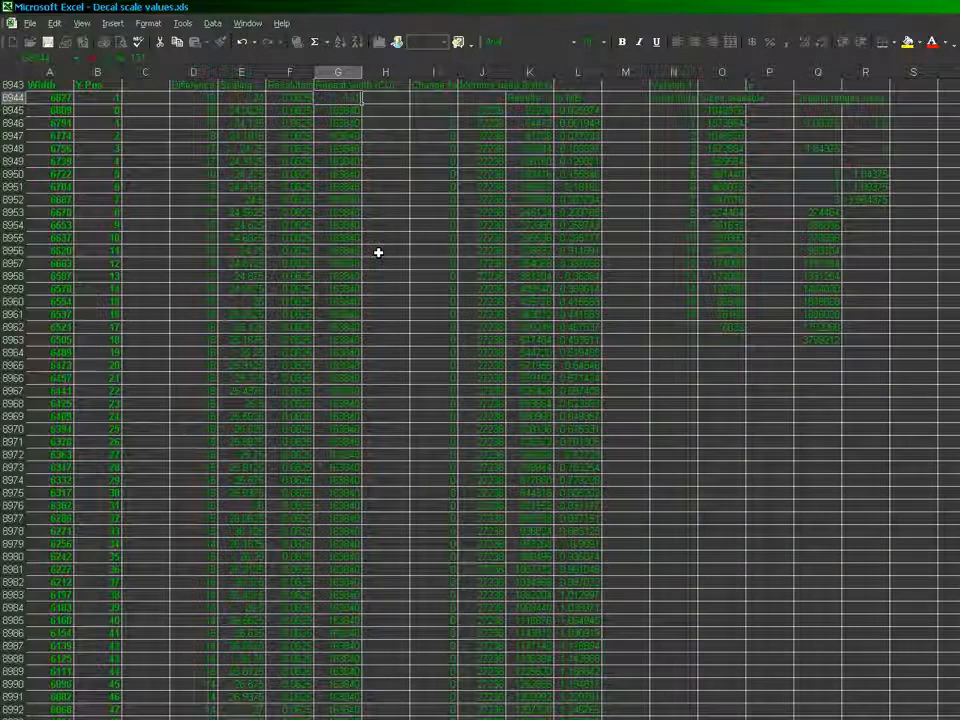
{"action": "type", "text": "72"}
{"action": "key", "text": "Return"}
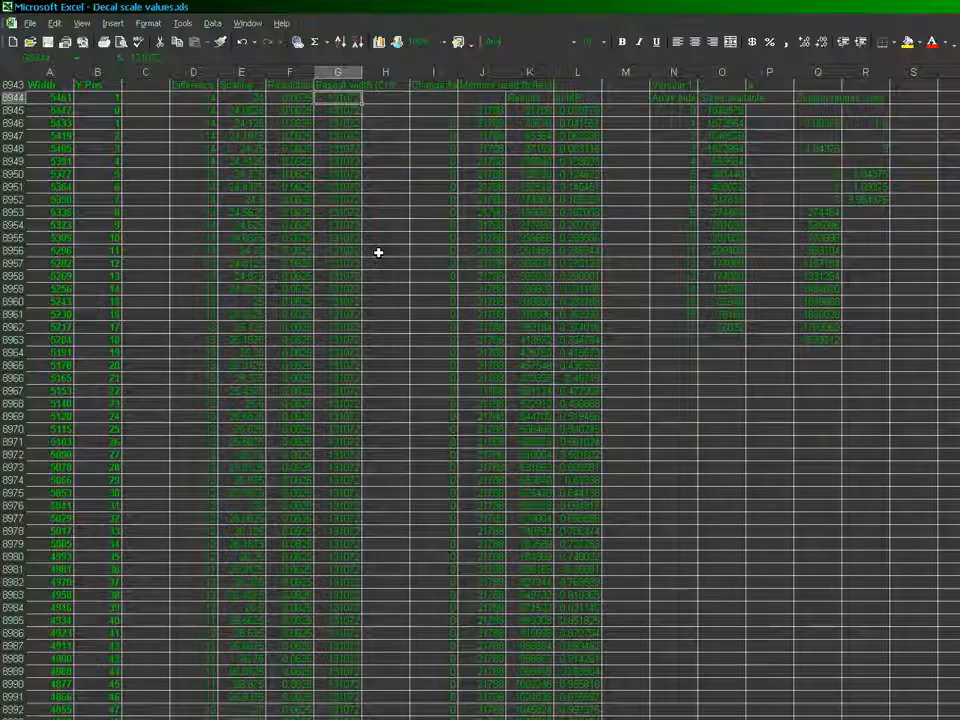
{"action": "key", "text": "Left"}
{"action": "key", "text": "Left"}
{"action": "key", "text": "ctrl+Down"}
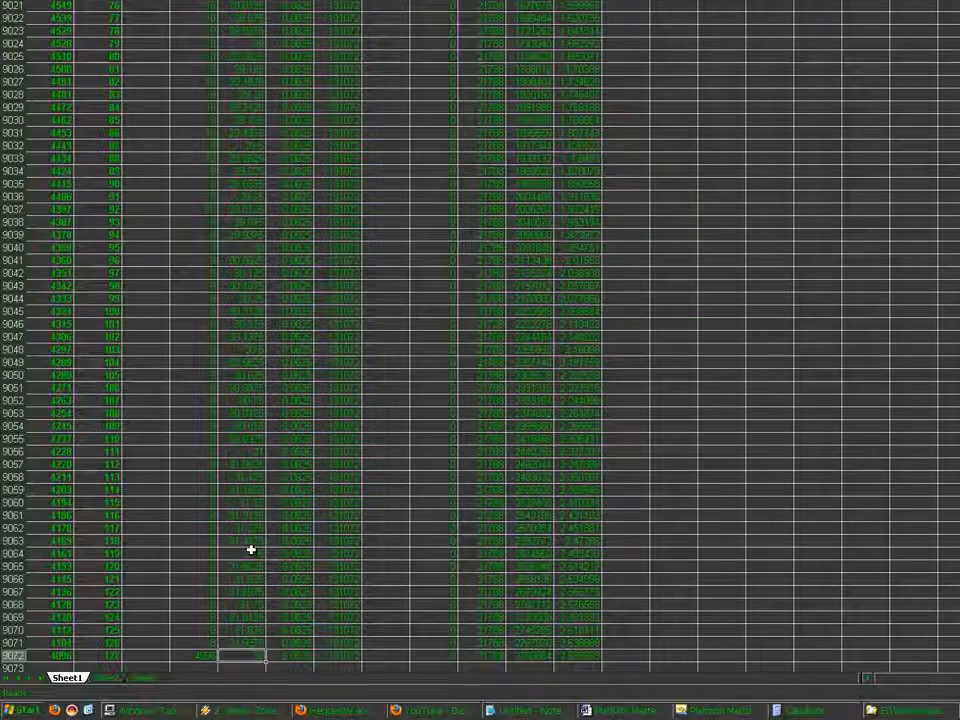
{"action": "scroll", "coordinate": [251, 550], "scroll_direction": "up", "scroll_amount": 15}
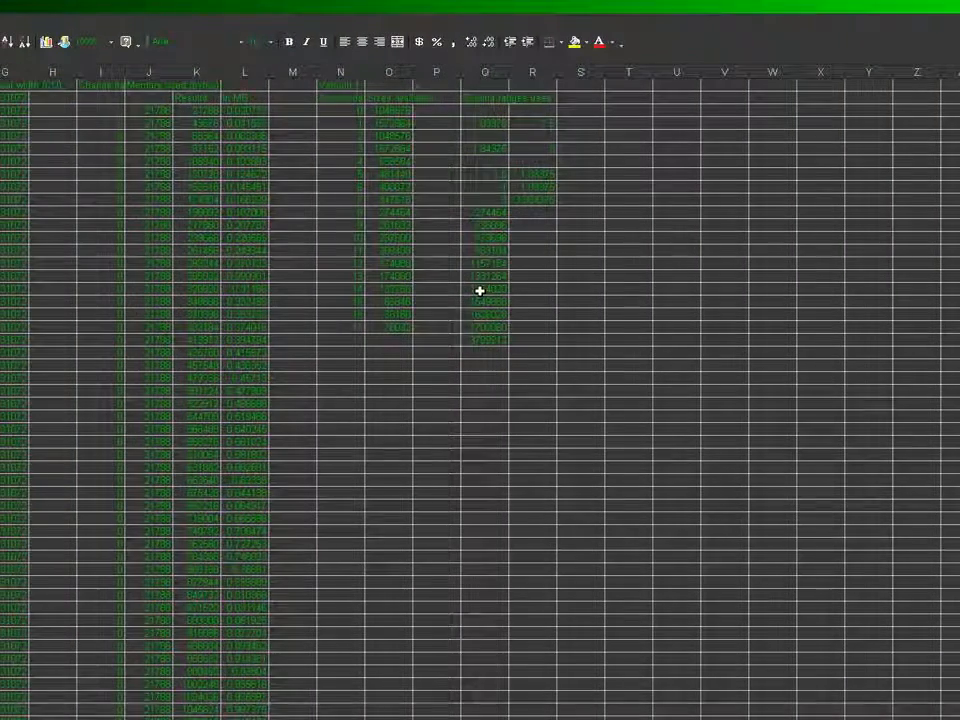
Clear the running total of the available sizes from cells Q8953 to Q8963
{"action": "left_click_drag", "start_coordinate": [480, 214], "coordinate": [480, 330]}
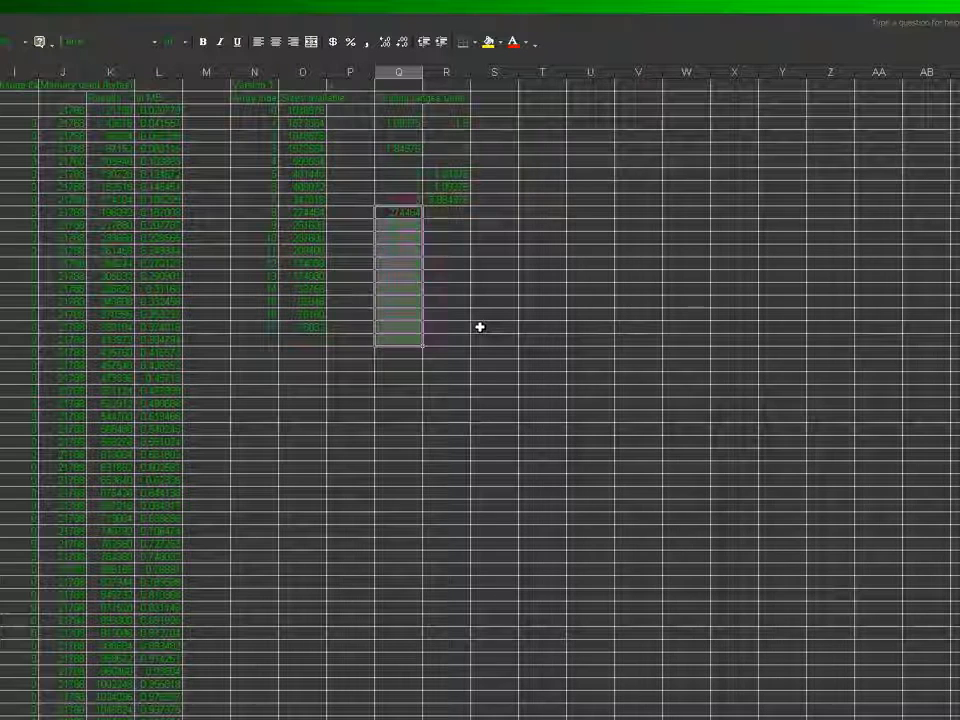
{"action": "key", "text": "Delete"}
{"action": "key", "text": "Down"}
{"action": "key", "text": "Up"}
{"action": "key", "text": "Left"}
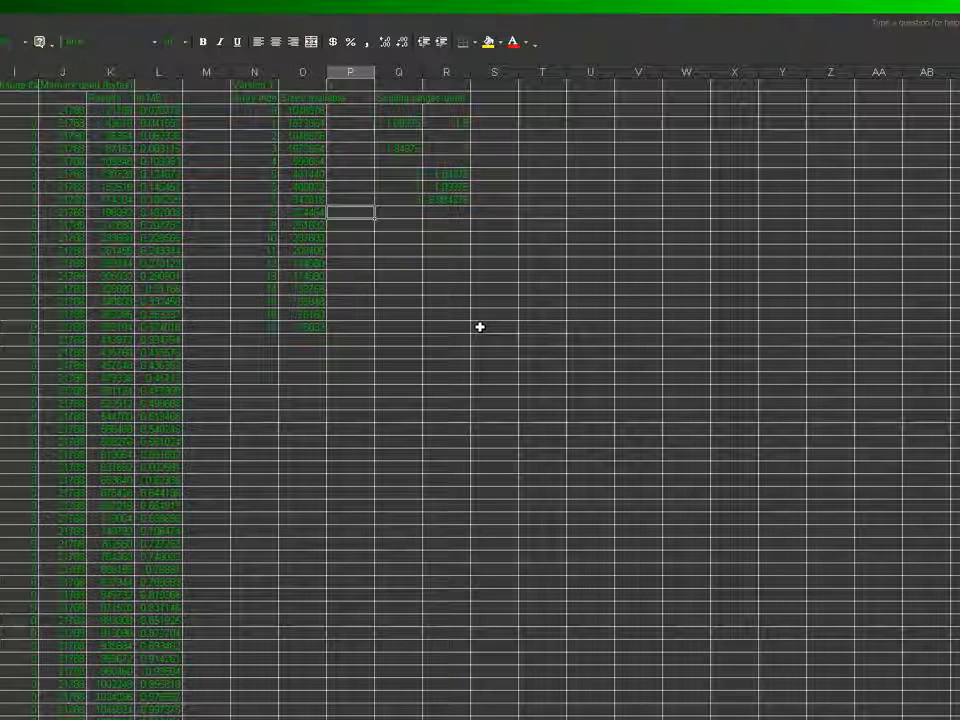
Review the available sizes in column O from array index 8 up to index 0
{"action": "key", "text": "Left"}
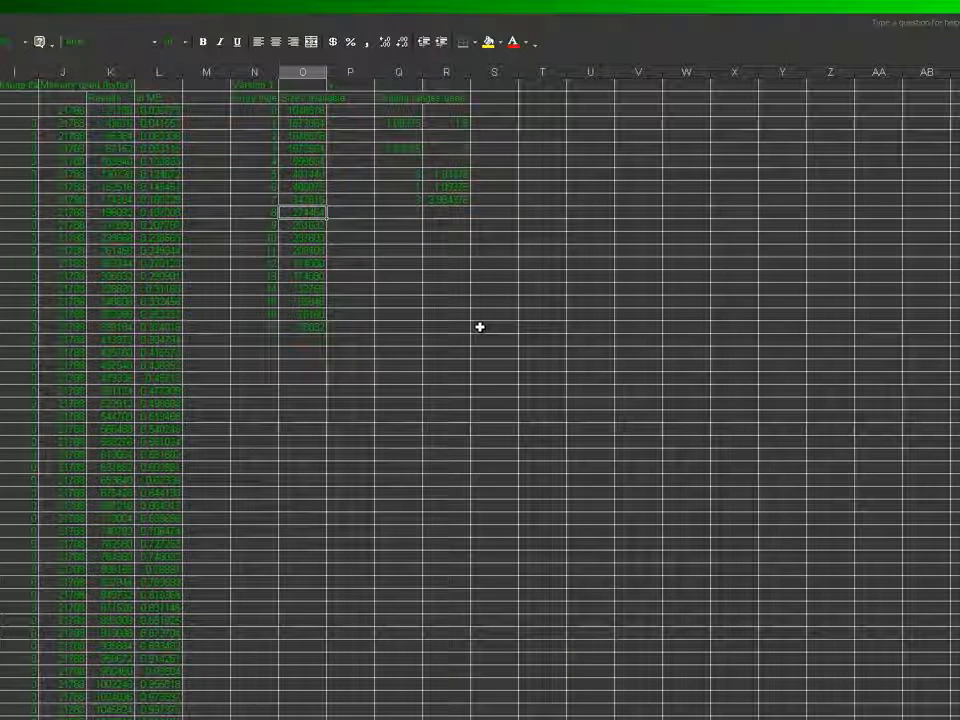
{"action": "key", "text": "Up"}
{"action": "key", "text": "Up"}
{"action": "key", "text": "Up"}
{"action": "key", "text": "Up"}
{"action": "key", "text": "Up"}
{"action": "key", "text": "Up"}
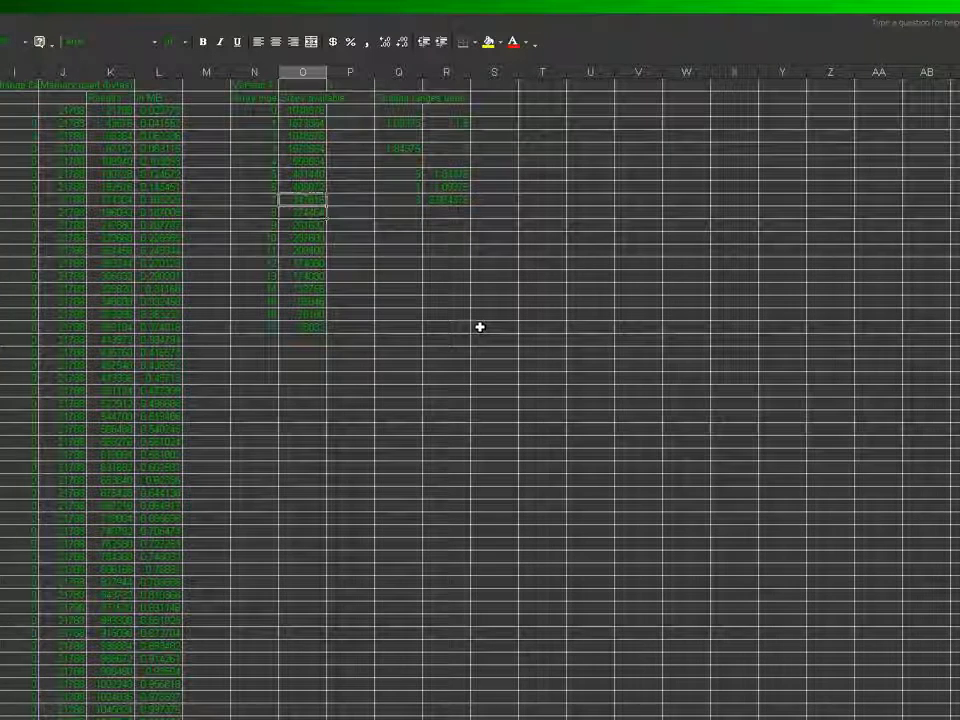
{"action": "key", "text": "Up"}
{"action": "key", "text": "Up"}
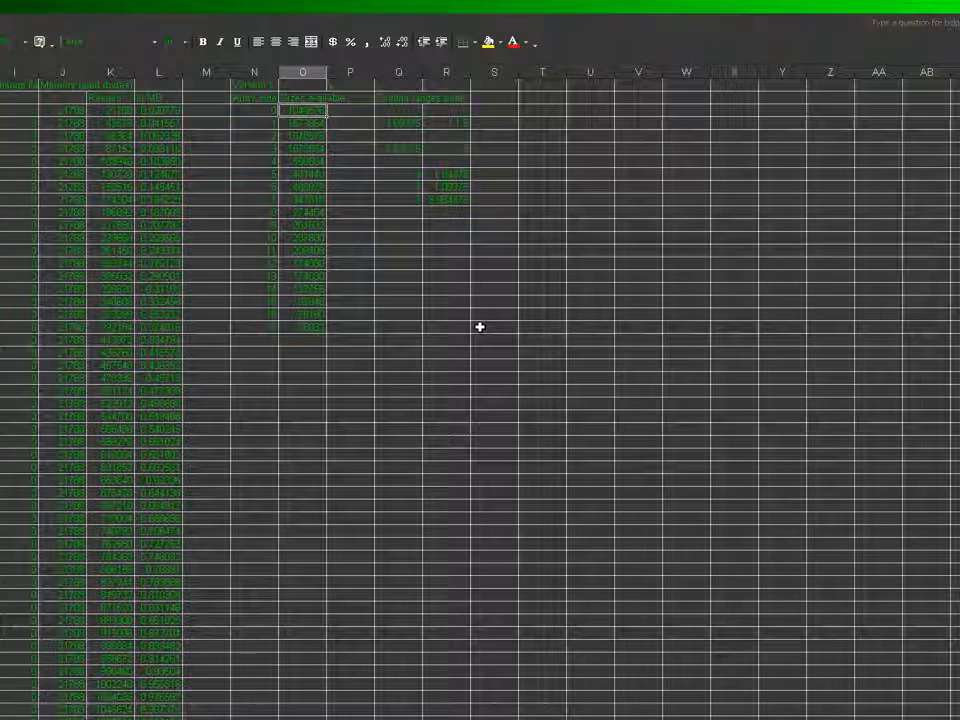
{"action": "key", "text": "Left"}
{"action": "key", "text": "Left"}
{"action": "key", "text": "Left"}
{"action": "key", "text": "Left"}
{"action": "key", "text": "Left"}
{"action": "key", "text": "Left"}
{"action": "key", "text": "Left"}
{"action": "key", "text": "Left"}
{"action": "key", "text": "Left"}
{"action": "key", "text": "Left"}
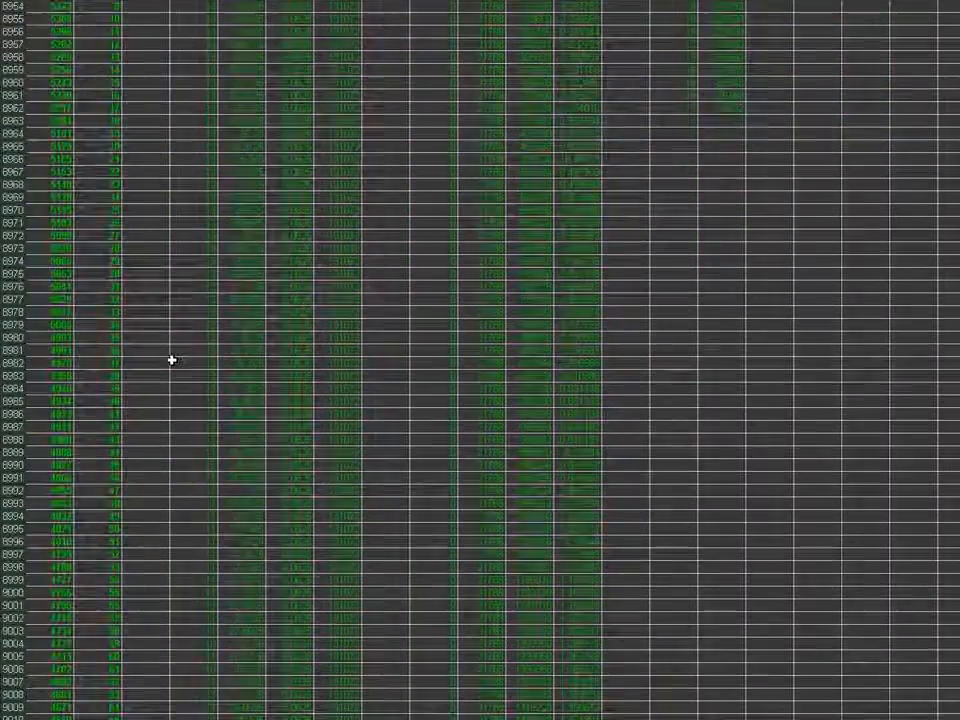
Examine the shoreline table down to Y Pos 127, including the memory used in its last row
{"action": "left_click", "coordinate": [156, 355]}
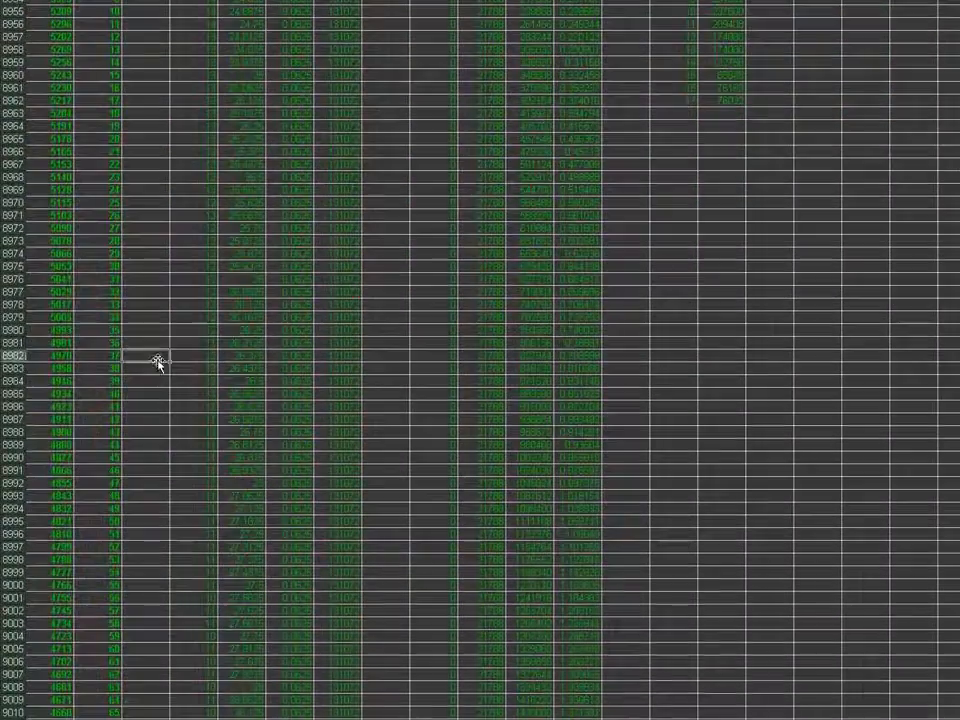
{"action": "scroll", "coordinate": [255, 360], "scroll_direction": "down", "scroll_amount": 1}
{"action": "key", "text": "Down"}
{"action": "key", "text": "Down"}
{"action": "key", "text": "Down"}
{"action": "key", "text": "Down"}
{"action": "key", "text": "Down"}
{"action": "key", "text": "Down"}
{"action": "key", "text": "Down"}
{"action": "key", "text": "Down"}
{"action": "key", "text": "Down"}
{"action": "key", "text": "Down"}
{"action": "key", "text": "Down"}
{"action": "key", "text": "Down"}
{"action": "key", "text": "Down"}
{"action": "key", "text": "Down"}
{"action": "key", "text": "Down"}
{"action": "key", "text": "Down"}
{"action": "key", "text": "Down"}
{"action": "key", "text": "Down"}
{"action": "key", "text": "Down"}
{"action": "key", "text": "Down"}
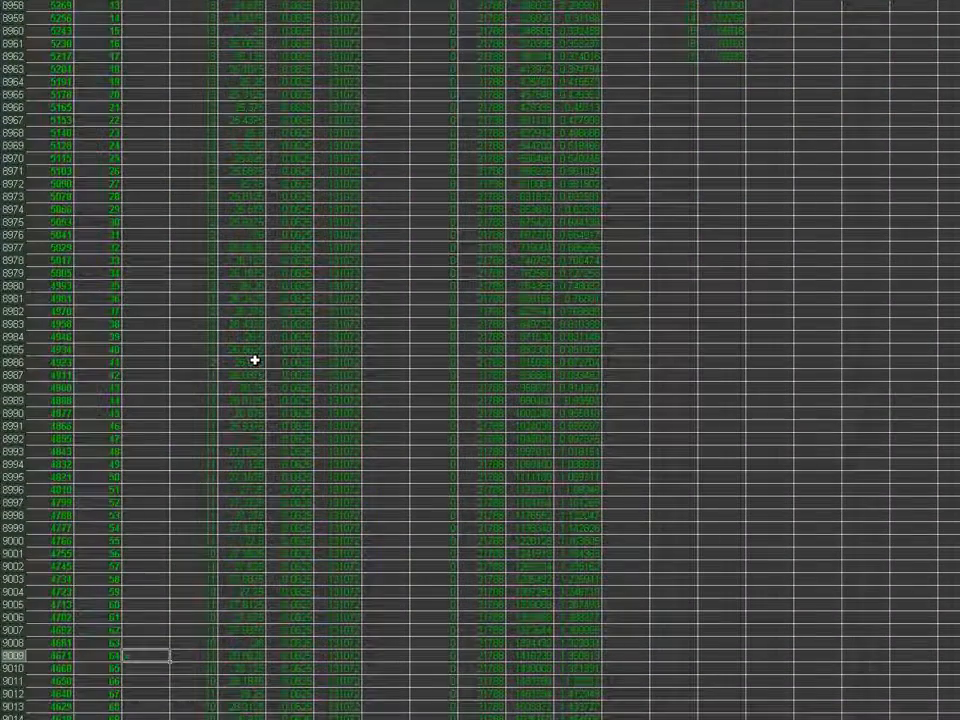
{"action": "key", "text": "Page_Down"}
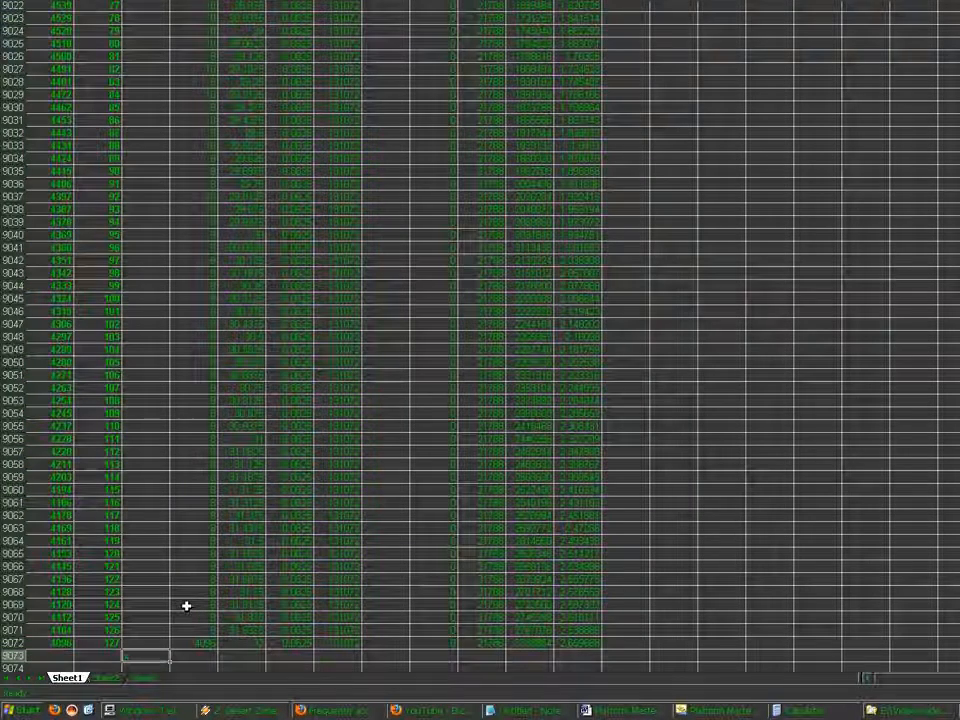
{"action": "key", "text": "Up"}
{"action": "key", "text": "Right"}
{"action": "key", "text": "Right"}
{"action": "key", "text": "Right"}
{"action": "key", "text": "Right"}
{"action": "key", "text": "Right"}
{"action": "key", "text": "Right"}
{"action": "key", "text": "Right"}
{"action": "key", "text": "Right"}
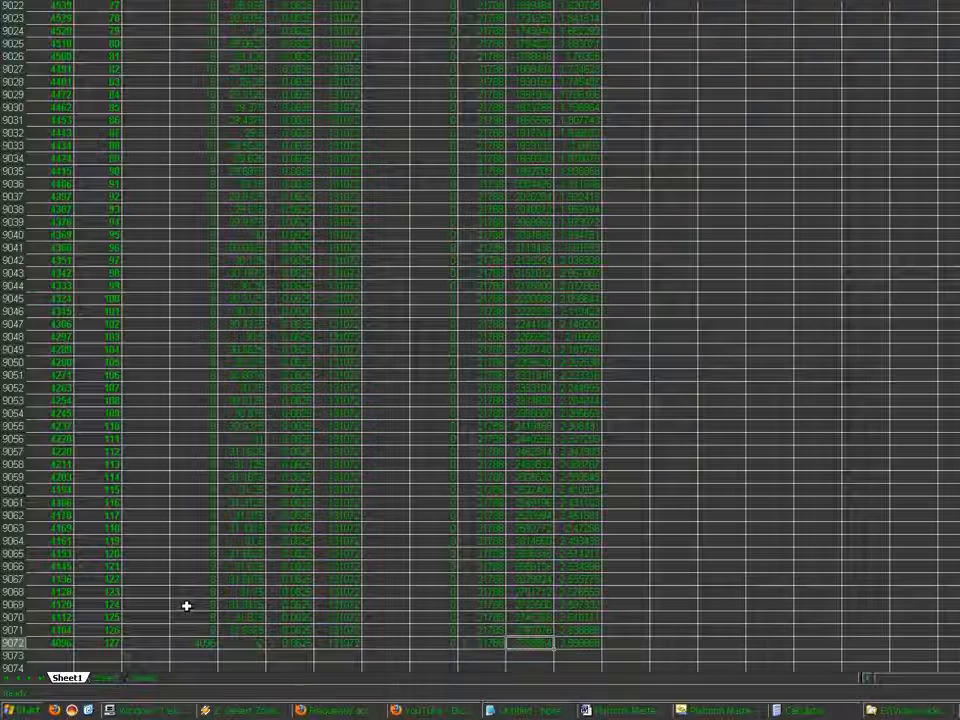
{"action": "key", "text": "Left"}
{"action": "key", "text": "Left"}
{"action": "key", "text": "Left"}
{"action": "key", "text": "Left"}
{"action": "key", "text": "Left"}
{"action": "key", "text": "Left"}
{"action": "key", "text": "Left"}
{"action": "key", "text": "Left"}
{"action": "key", "text": "Page_Up"}
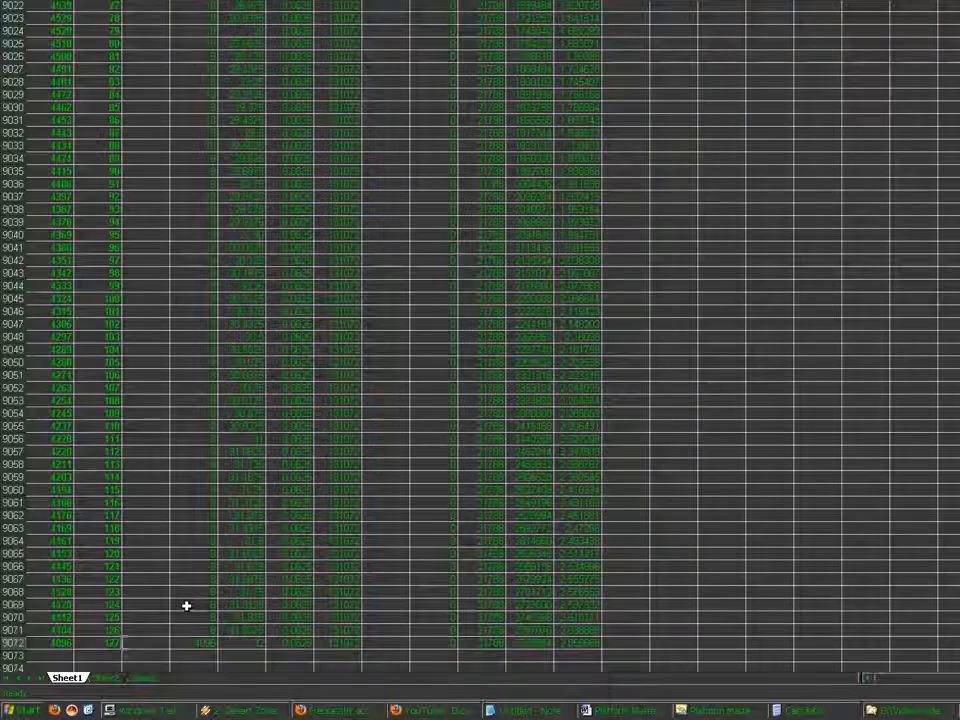
{"action": "key", "text": "Page_Up"}
{"action": "key", "text": "Page_Down"}
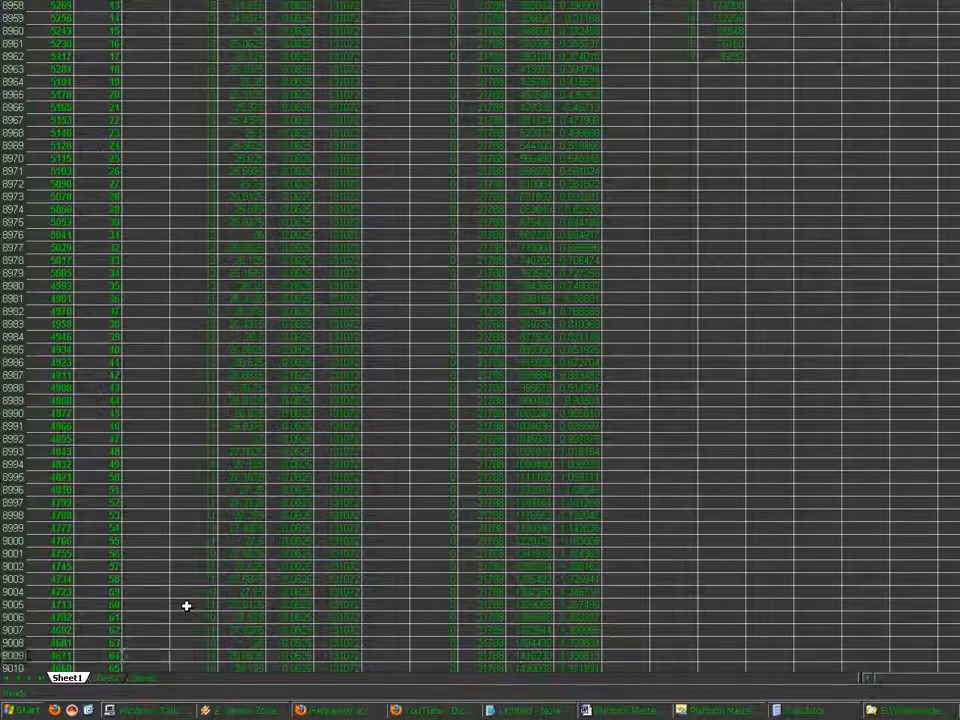
Return to the top of the shoreline block and save the workbook
{"action": "key", "text": "ctrl+Up"}
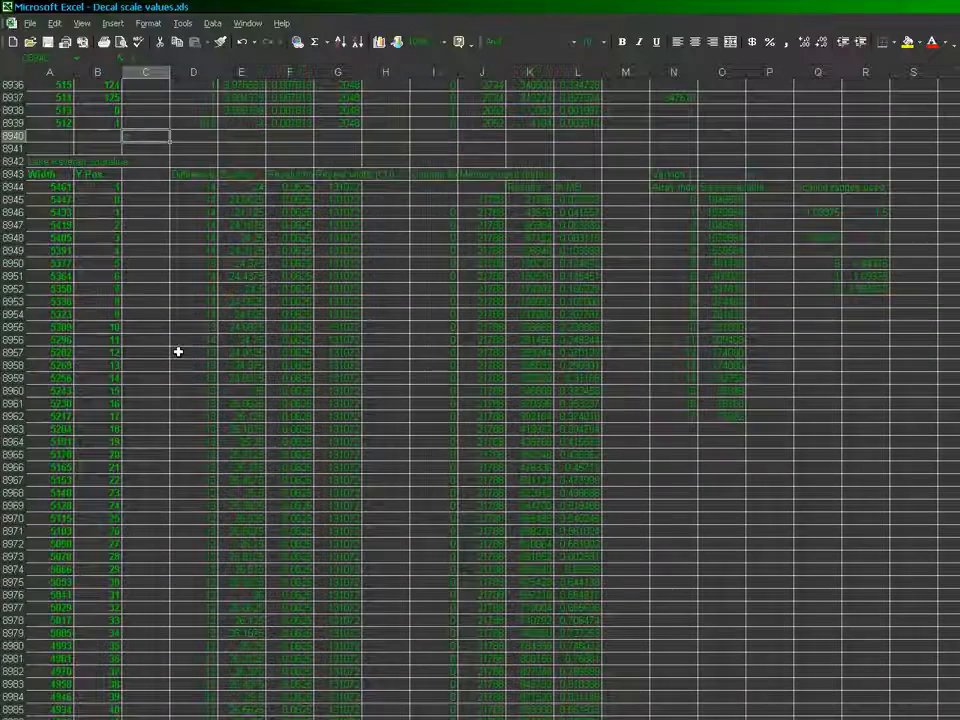
{"action": "left_click", "coordinate": [35, 24]}
{"action": "left_click", "coordinate": [37, 57]}
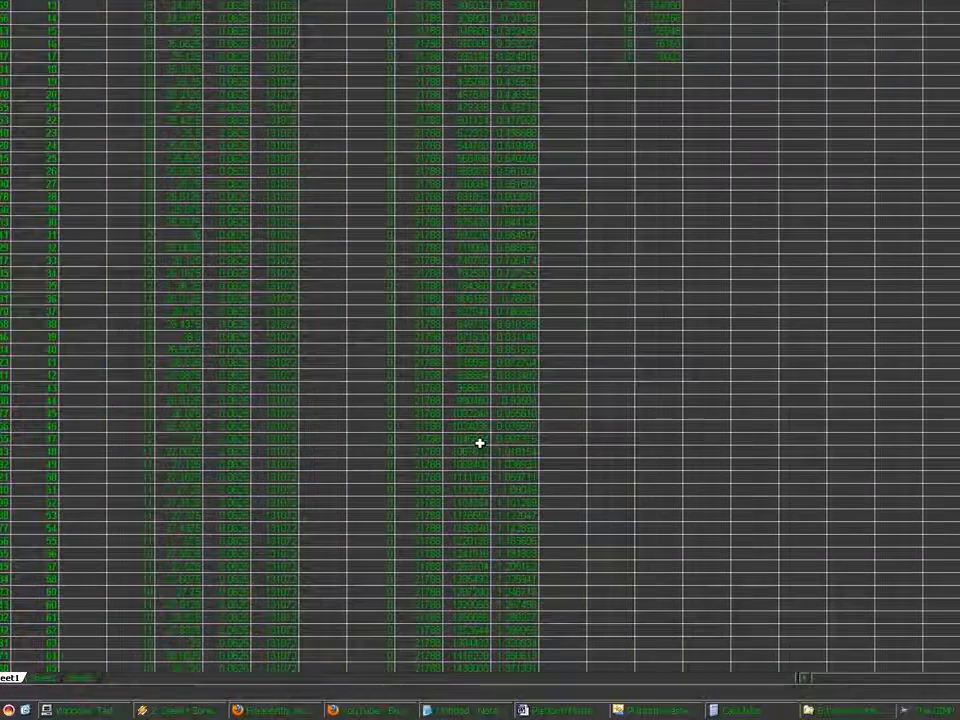
Set the change flag to 1 in column I of row 8993, where the scaling is 27.0625
{"action": "left_click", "coordinate": [480, 441]}
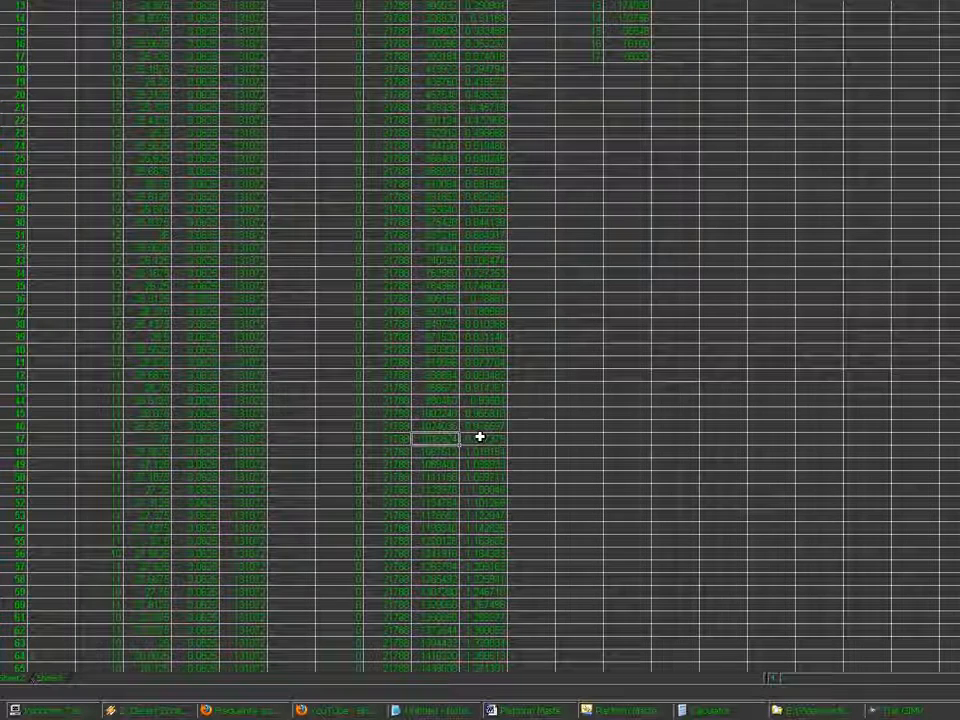
{"action": "key", "text": "Down"}
{"action": "key", "text": "Left"}
{"action": "key", "text": "Left"}
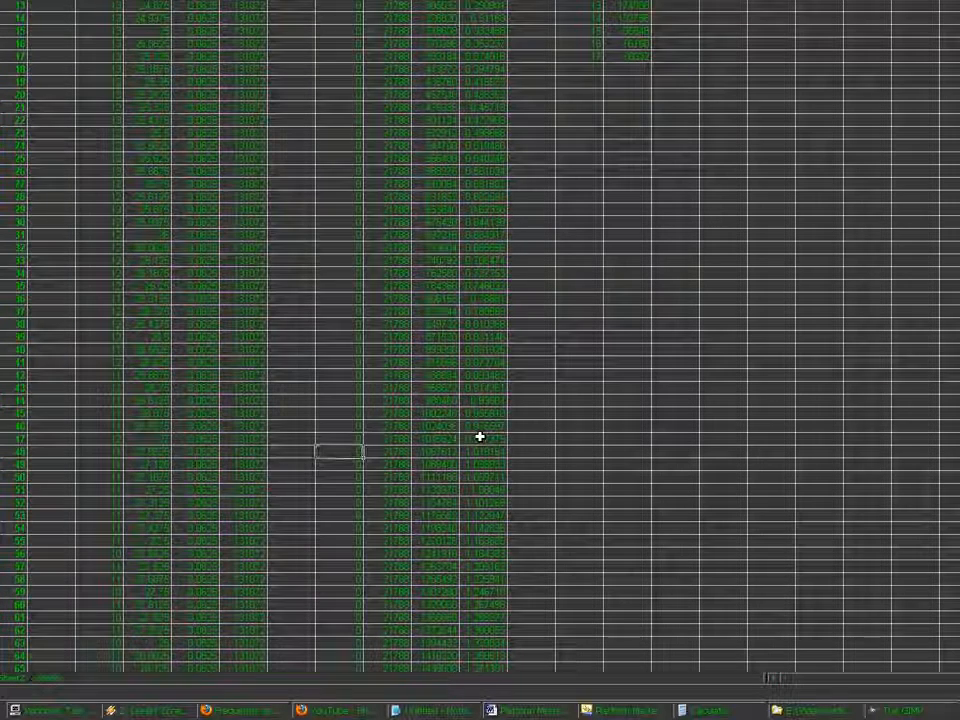
{"action": "type", "text": "1"}
{"action": "key", "text": "Right"}
{"action": "key", "text": "Right"}
{"action": "key", "text": "Left"}
{"action": "key", "text": "Left"}
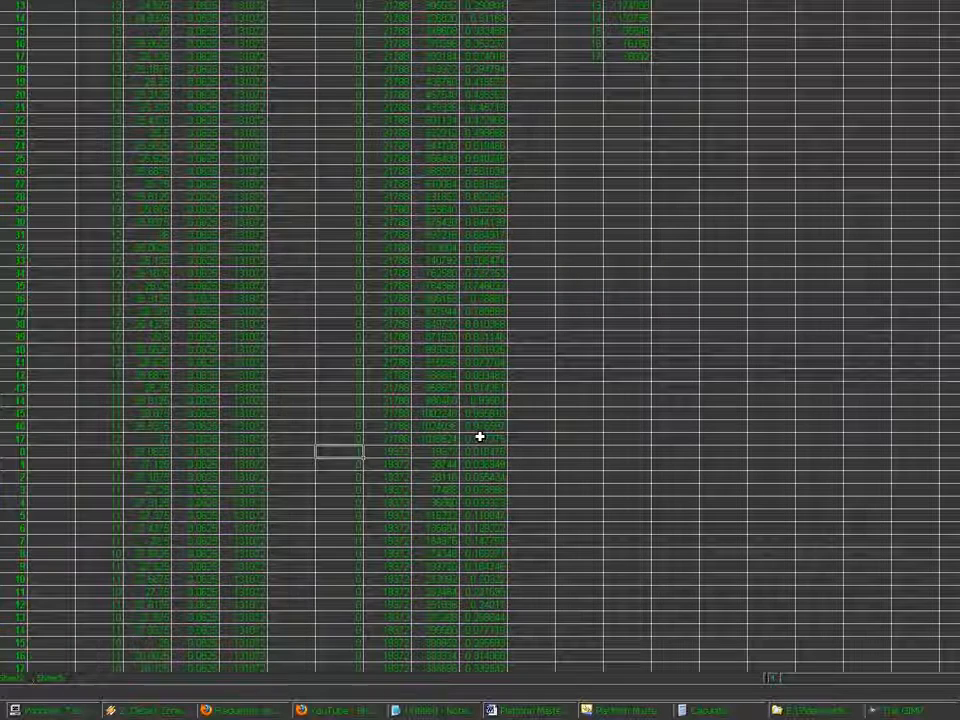
{"action": "key", "text": "Right"}
{"action": "key", "text": "Right"}
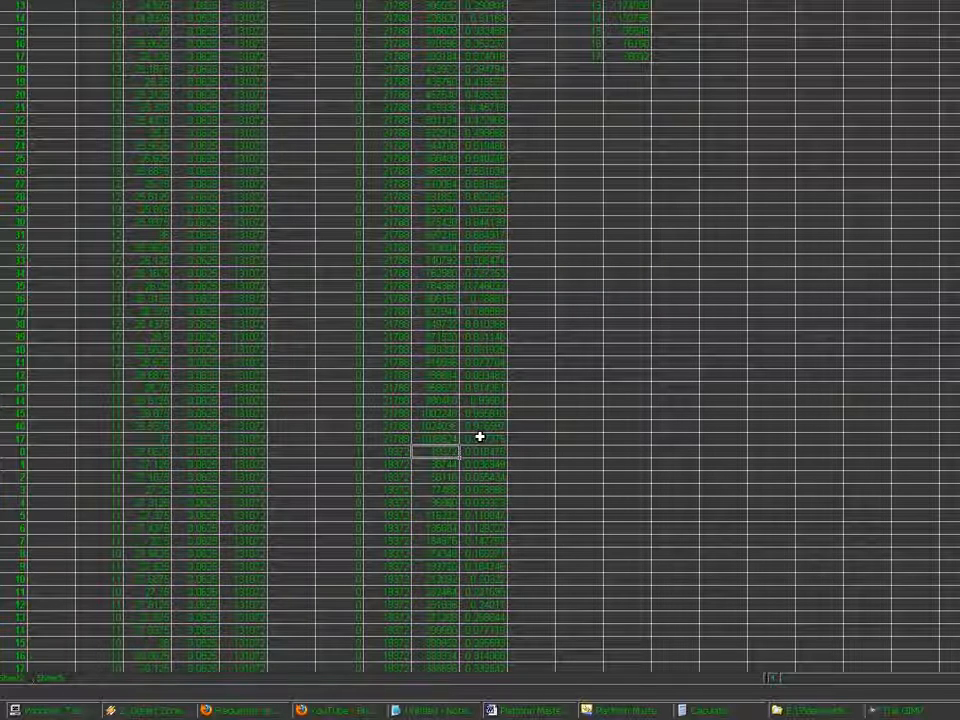
{"action": "key", "text": "Right"}
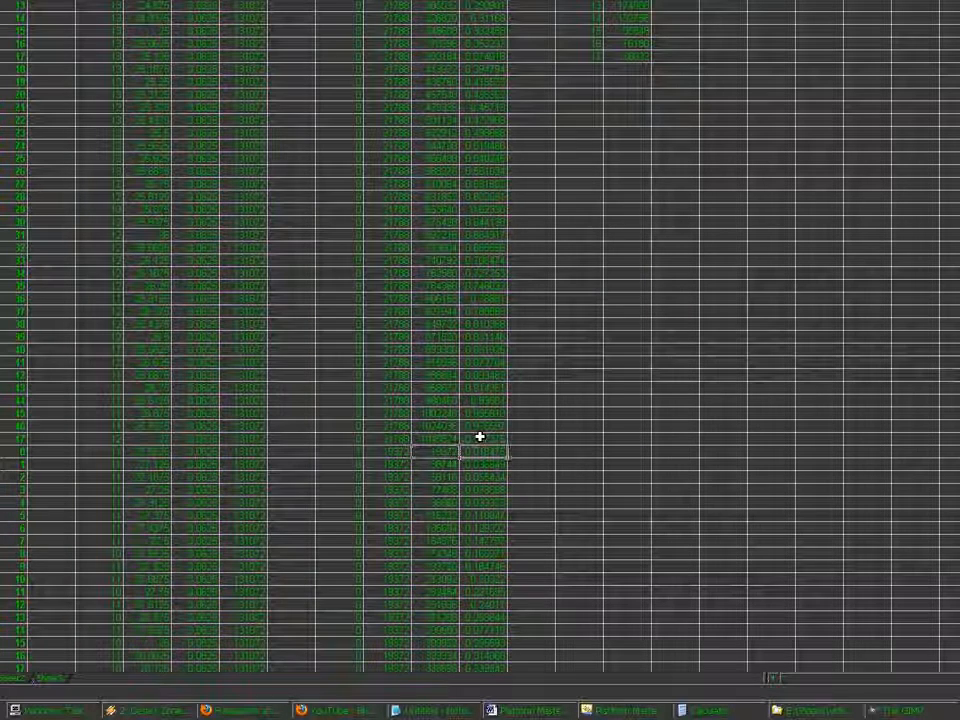
Label row 8992, at scaling 27, with "1 MB" in column N
{"action": "key", "text": "Left"}
{"action": "key", "text": "Up"}
{"action": "key", "text": "Right"}
{"action": "key", "text": "Right"}
{"action": "key", "text": "Right"}
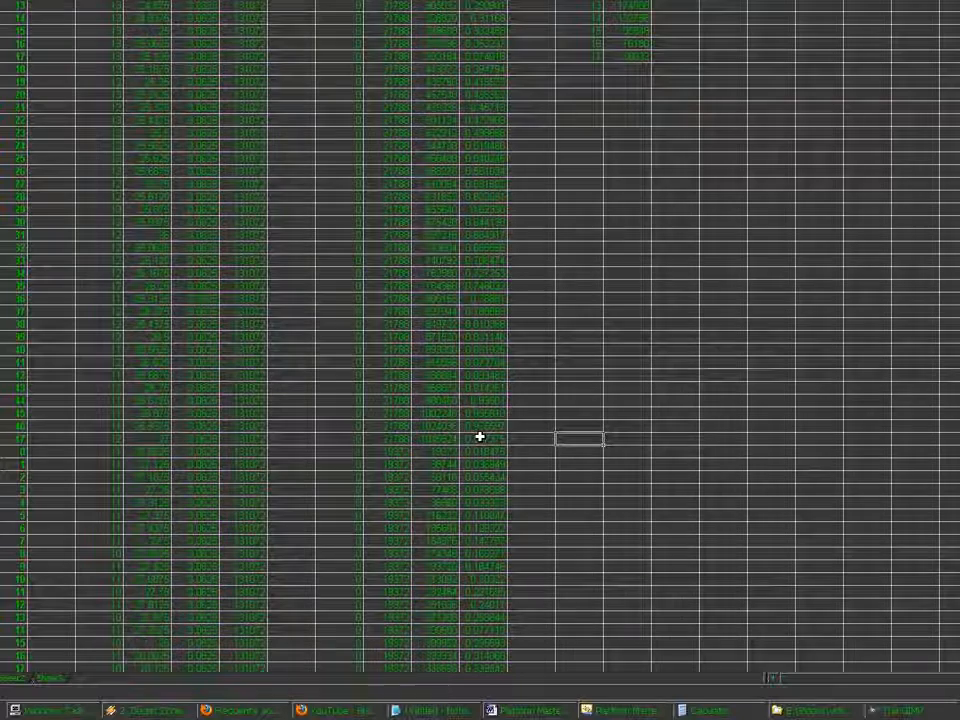
{"action": "type", "text": "1 MB"}
{"action": "key", "text": "Return"}
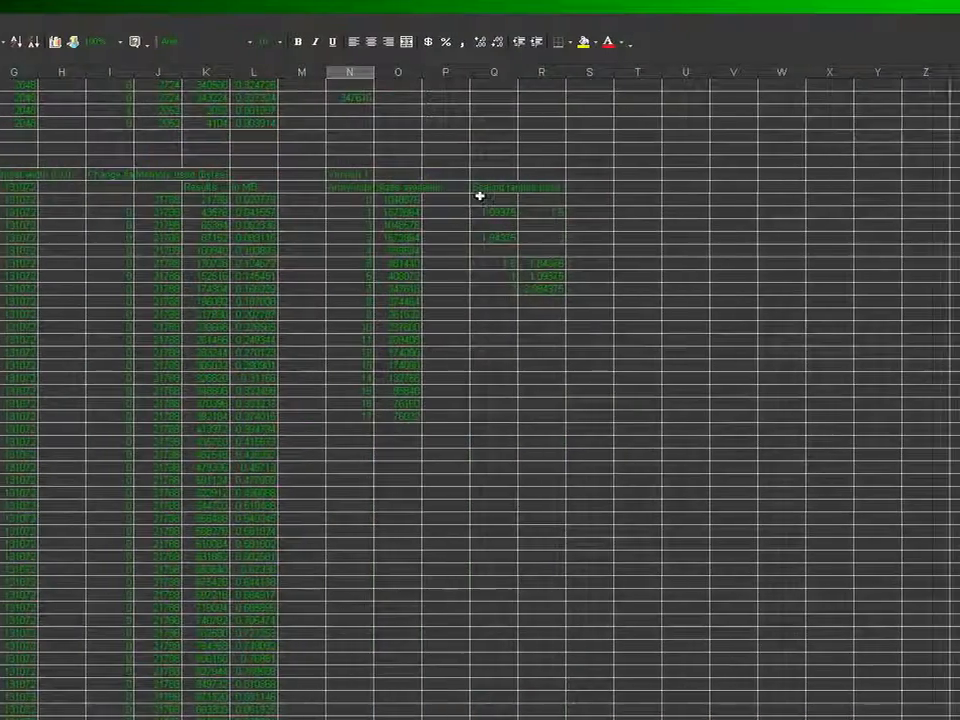
Enter 24 to 27 as the scaling range used for array index 0 in columns Q and R
{"action": "left_click", "coordinate": [481, 201]}
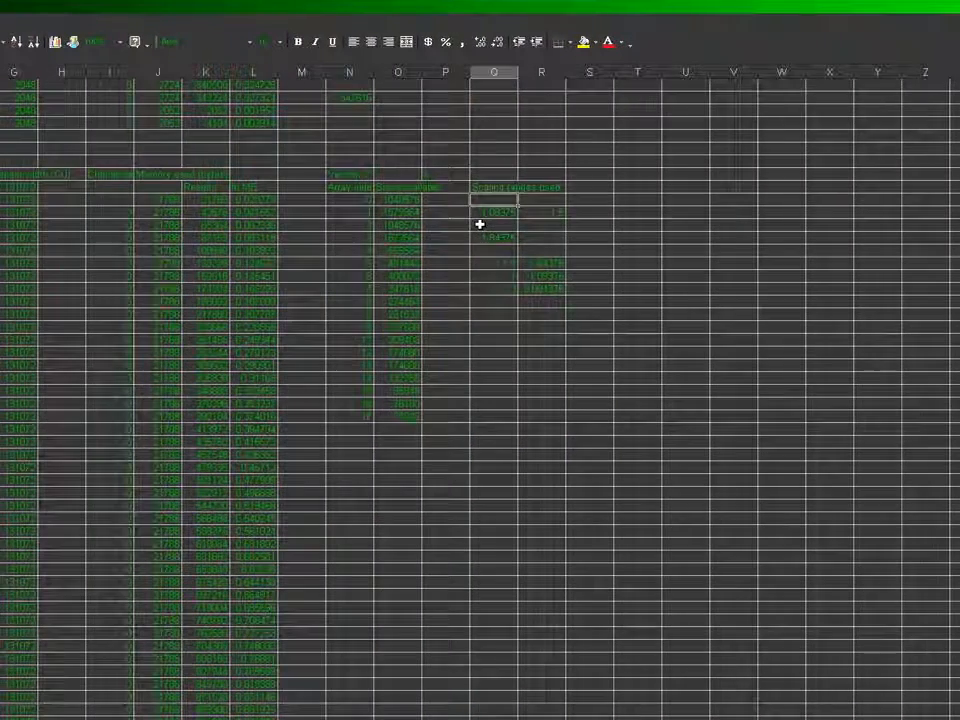
{"action": "type", "text": "24"}
{"action": "key", "text": "Tab"}
{"action": "type", "text": "35"}
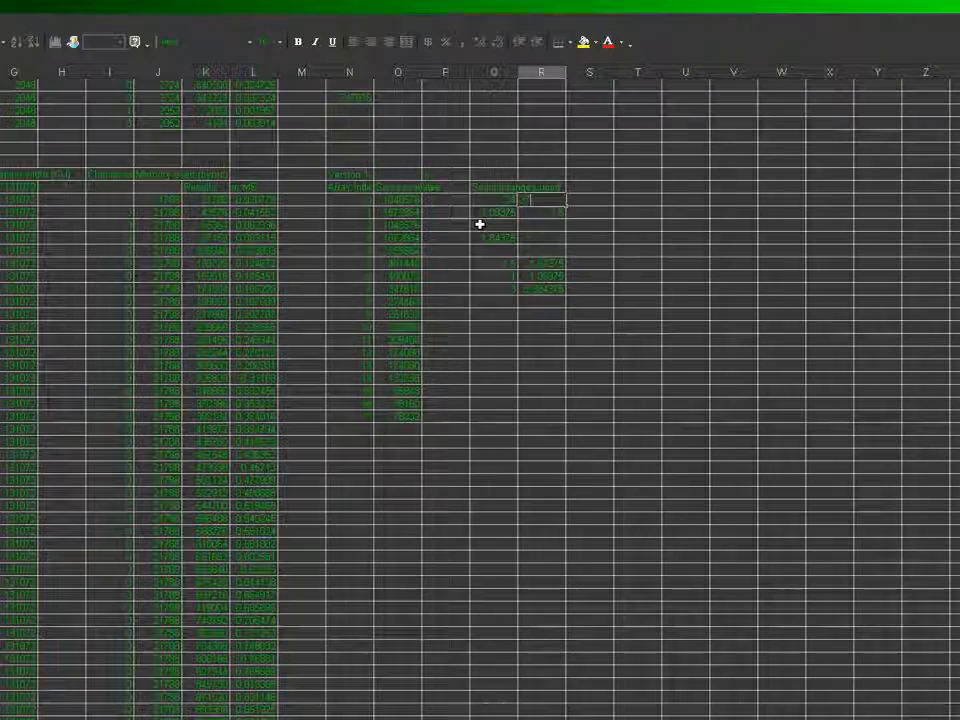
{"action": "key", "text": "Return"}
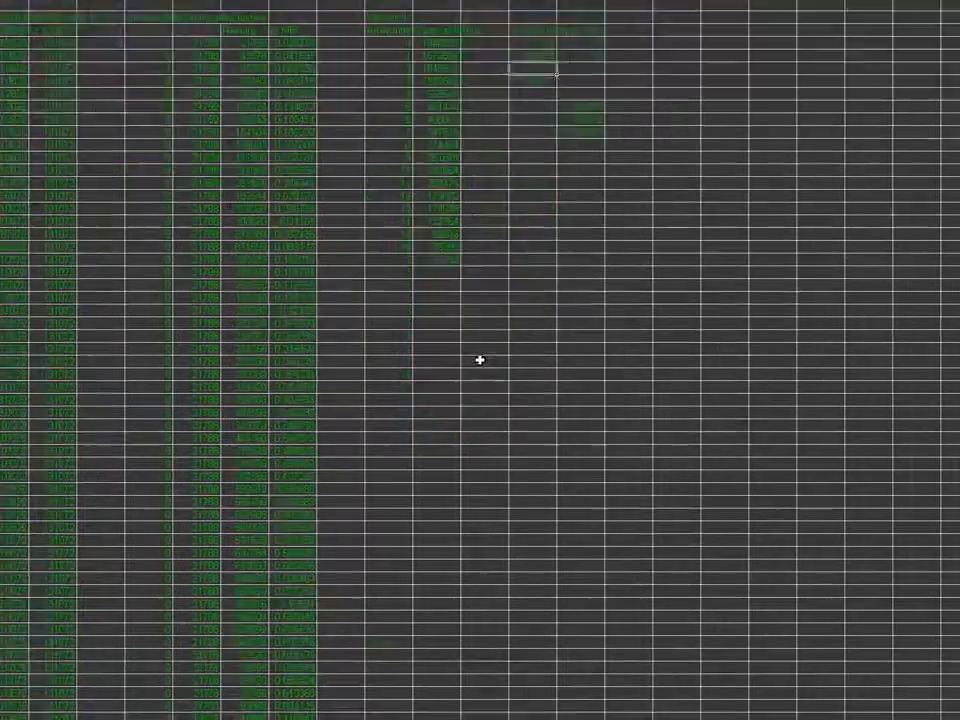
Set the change flag to 1 in column I of the row with scaling 30.4375
{"action": "left_click", "coordinate": [480, 515]}
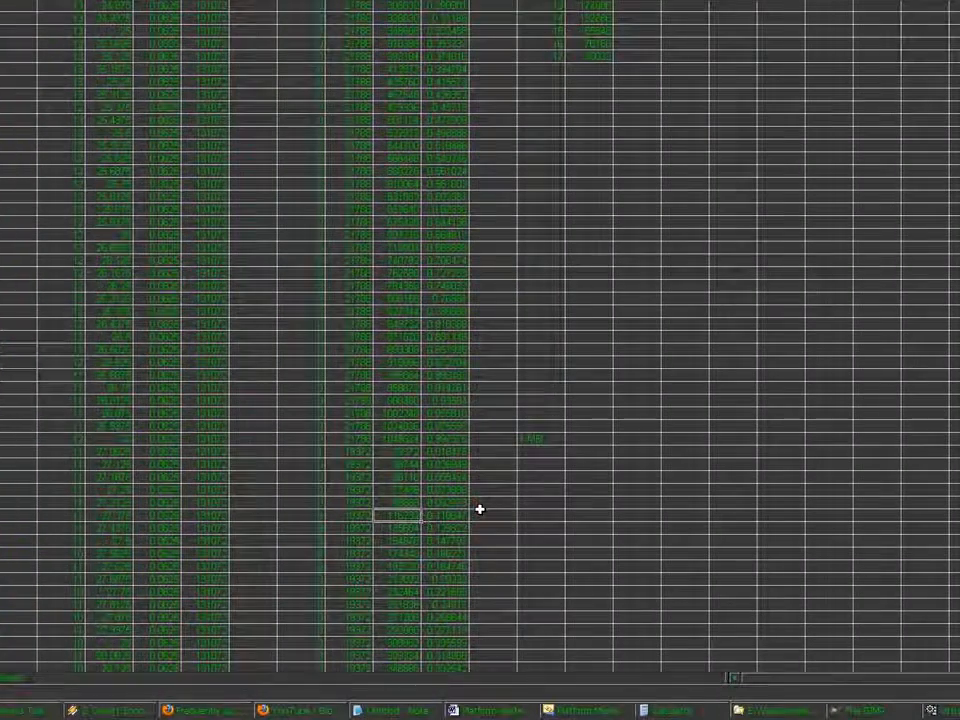
{"action": "key", "text": "Down"}
{"action": "key", "text": "Down"}
{"action": "key", "text": "Down"}
{"action": "key", "text": "Down"}
{"action": "key", "text": "Down"}
{"action": "key", "text": "Down"}
{"action": "key", "text": "Down"}
{"action": "key", "text": "Down"}
{"action": "key", "text": "Down"}
{"action": "key", "text": "Down"}
{"action": "key", "text": "Down"}
{"action": "key", "text": "Down"}
{"action": "key", "text": "Down"}
{"action": "key", "text": "Down"}
{"action": "key", "text": "Down"}
{"action": "key", "text": "Down"}
{"action": "key", "text": "Down"}
{"action": "key", "text": "Down"}
{"action": "key", "text": "Down"}
{"action": "key", "text": "Down"}
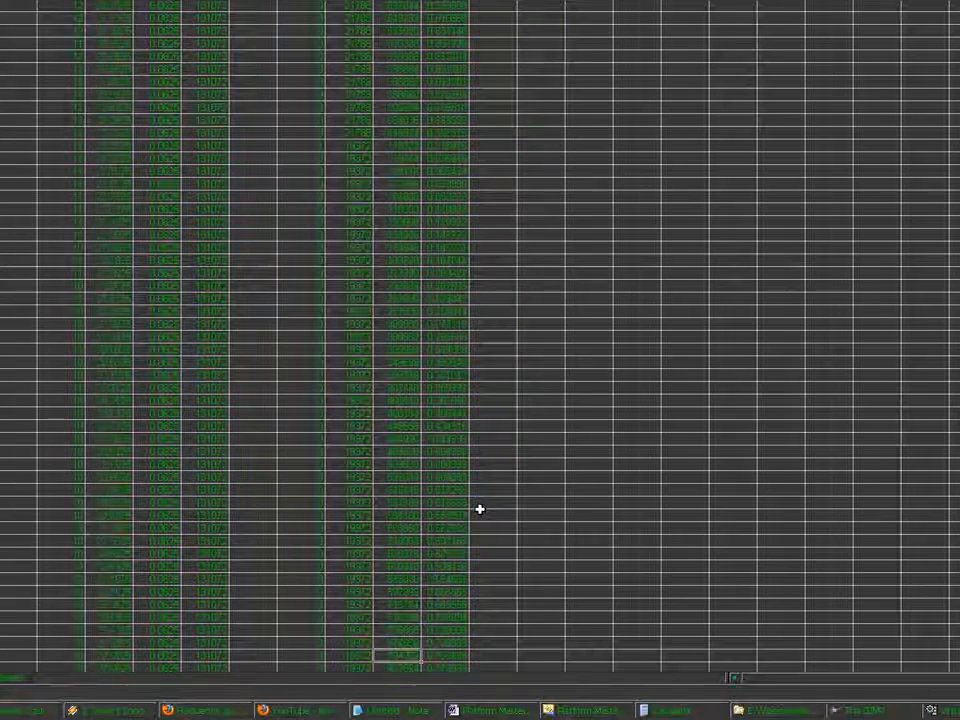
{"action": "key", "text": "Down"}
{"action": "key", "text": "Down"}
{"action": "key", "text": "Down"}
{"action": "key", "text": "Down"}
{"action": "key", "text": "Down"}
{"action": "key", "text": "Down"}
{"action": "key", "text": "Down"}
{"action": "key", "text": "Down"}
{"action": "key", "text": "Down"}
{"action": "key", "text": "Down"}
{"action": "key", "text": "Down"}
{"action": "key", "text": "Down"}
{"action": "key", "text": "Down"}
{"action": "key", "text": "Down"}
{"action": "key", "text": "Down"}
{"action": "key", "text": "Down"}
{"action": "key", "text": "Down"}
{"action": "key", "text": "Down"}
{"action": "key", "text": "Down"}
{"action": "key", "text": "Down"}
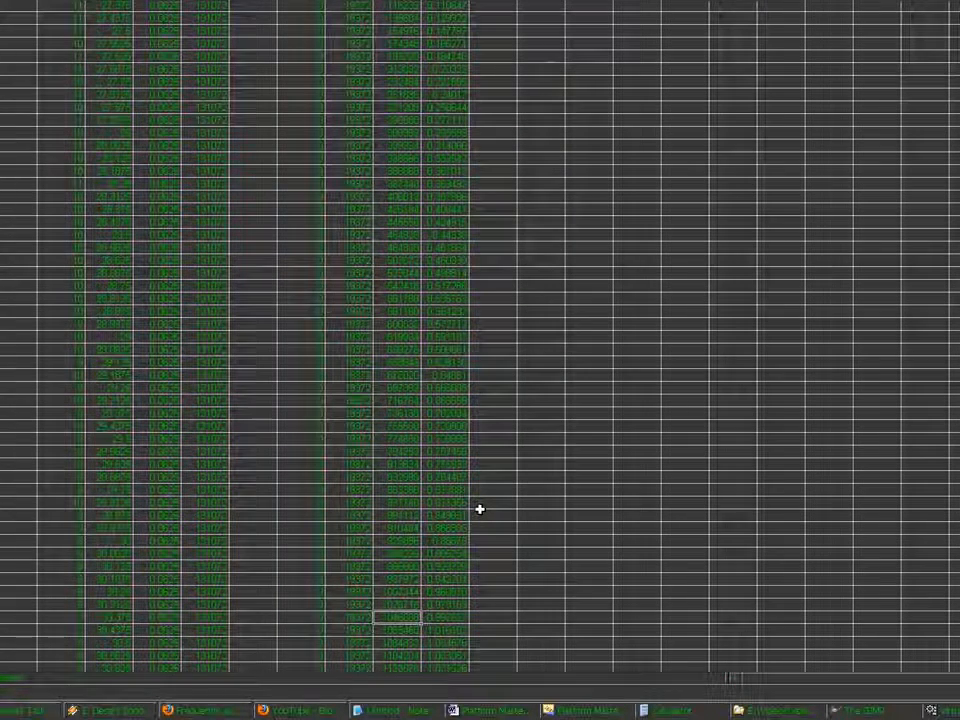
{"action": "key", "text": "Down"}
{"action": "key", "text": "Left"}
{"action": "key", "text": "Left"}
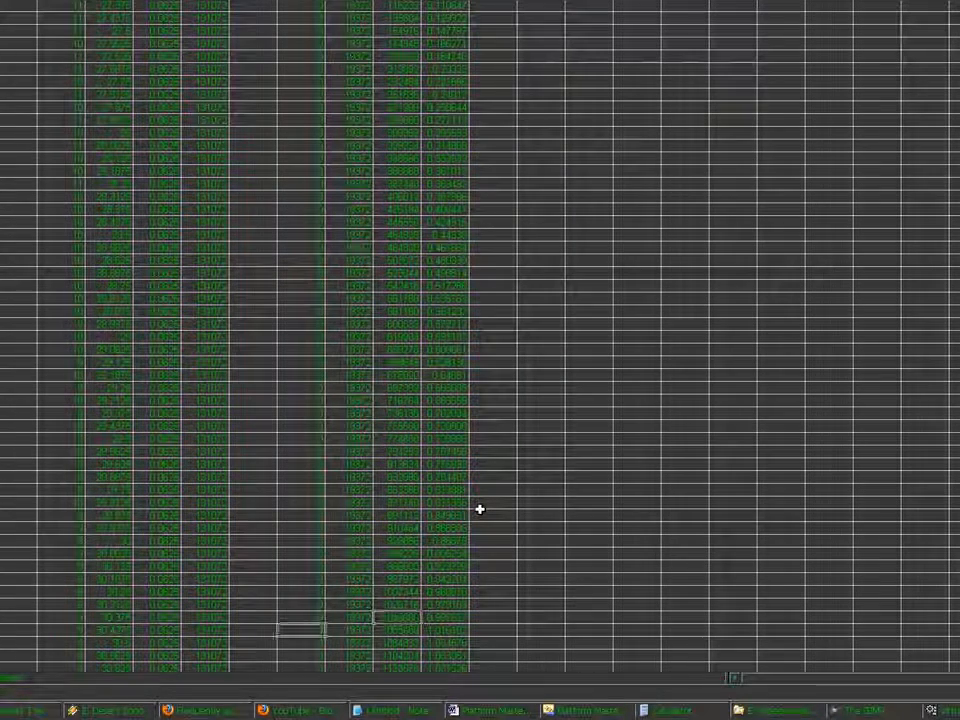
Label the row with scaling 30.375 as "1 MB" in column N
{"action": "key", "text": "Right"}
{"action": "key", "text": "Right"}
{"action": "key", "text": "Right"}
{"action": "key", "text": "Right"}
{"action": "key", "text": "Right"}
{"action": "key", "text": "Up"}
{"action": "type", "text": "1"}
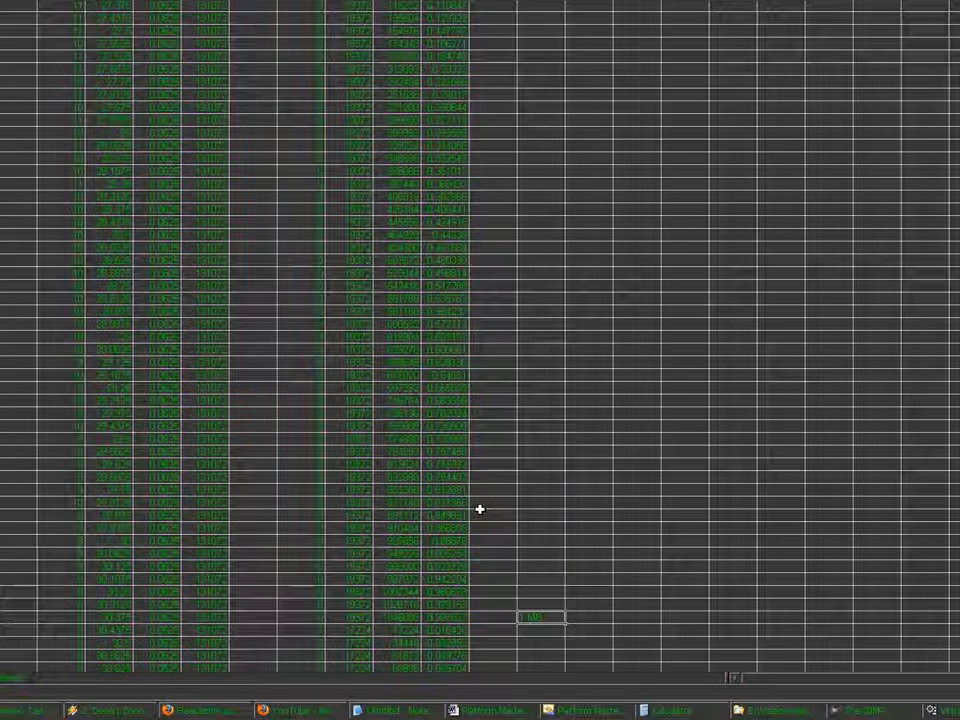
Enter 27 to 30.375 as the scaling range used for array index 2 in columns Q and R
{"action": "key", "text": "Left"}
{"action": "key", "text": "Left"}
{"action": "key", "text": "Left"}
{"action": "key", "text": "Left"}
{"action": "key", "text": "Left"}
{"action": "key", "text": "Left"}
{"action": "key", "text": "Left"}
{"action": "key", "text": "Left"}
{"action": "key", "text": "Left"}
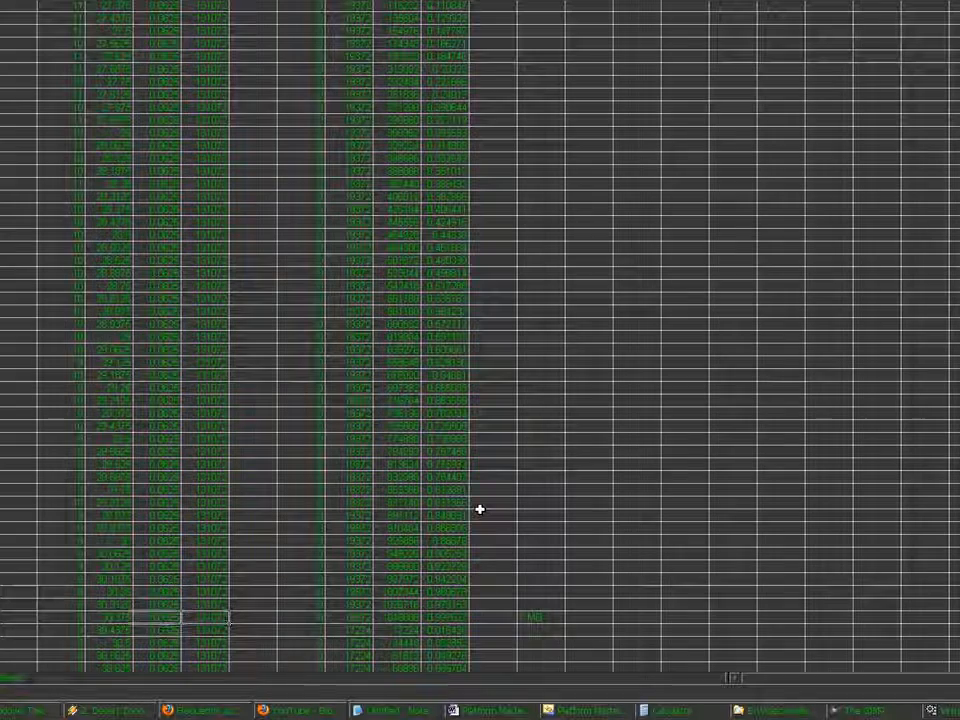
{"action": "key", "text": "Right"}
{"action": "key", "text": "Right"}
{"action": "key", "text": "Right"}
{"action": "key", "text": "Right"}
{"action": "key", "text": "Right"}
{"action": "key", "text": "Right"}
{"action": "key", "text": "Right"}
{"action": "key", "text": "Right"}
{"action": "key", "text": "Right"}
{"action": "key", "text": "Right"}
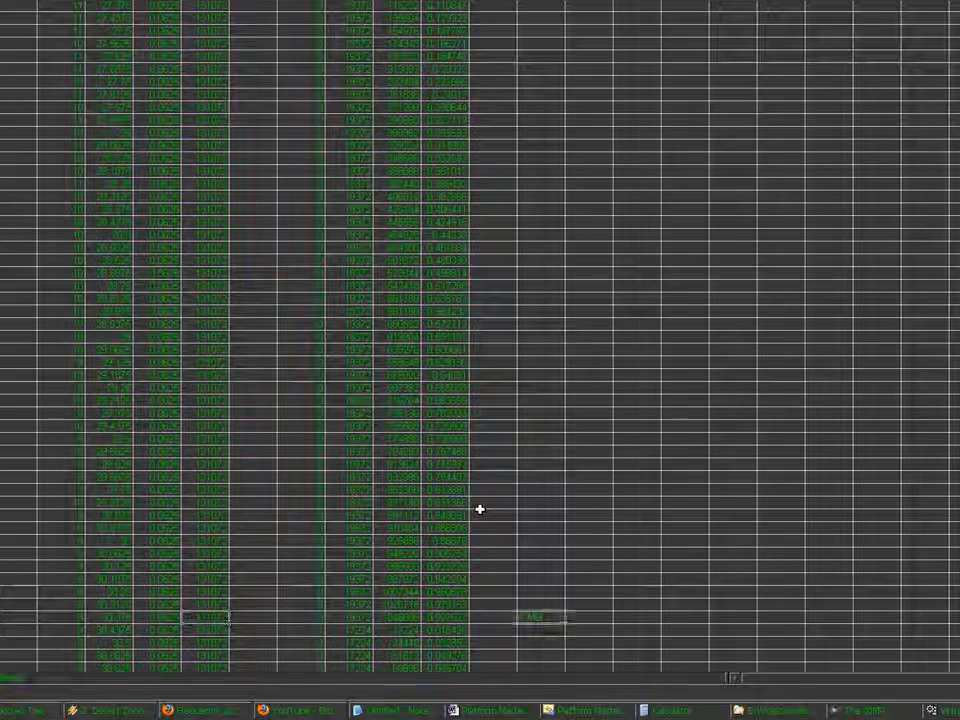
{"action": "scroll", "coordinate": [480, 509], "scroll_direction": "up", "scroll_amount": 5}
{"action": "key", "text": "Up"}
{"action": "key", "text": "Up"}
{"action": "key", "text": "Up"}
{"action": "key", "text": "Up"}
{"action": "key", "text": "Up"}
{"action": "key", "text": "Up"}
{"action": "key", "text": "Up"}
{"action": "key", "text": "Up"}
{"action": "key", "text": "Up"}
{"action": "key", "text": "Up"}
{"action": "key", "text": "Up"}
{"action": "key", "text": "Up"}
{"action": "key", "text": "Up"}
{"action": "key", "text": "Up"}
{"action": "key", "text": "Up"}
{"action": "key", "text": "Up"}
{"action": "key", "text": "Up"}
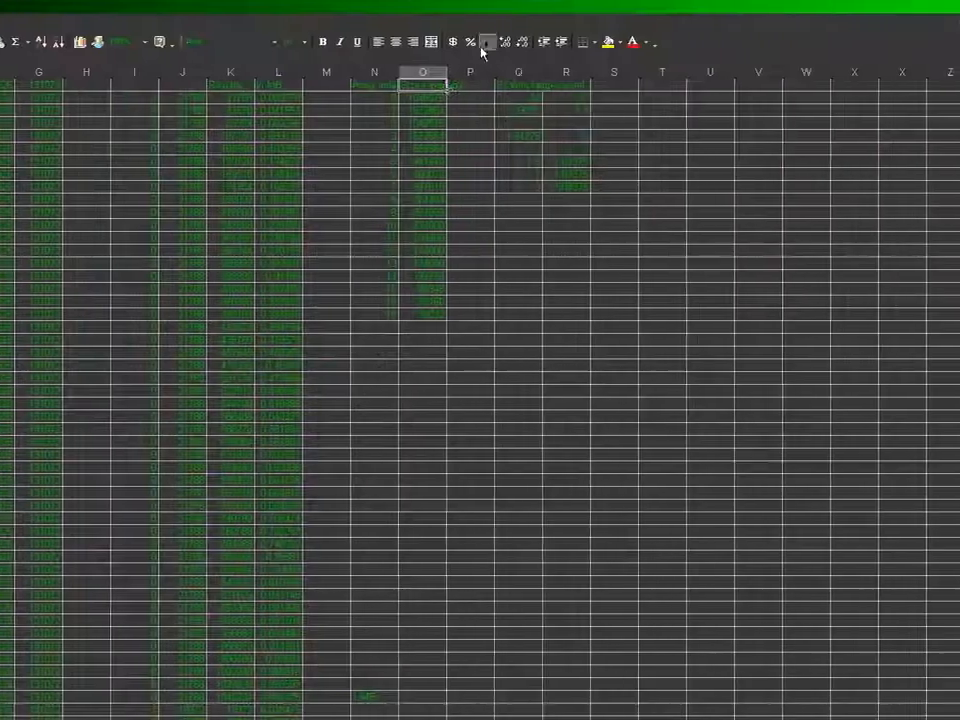
{"action": "left_click", "coordinate": [518, 125]}
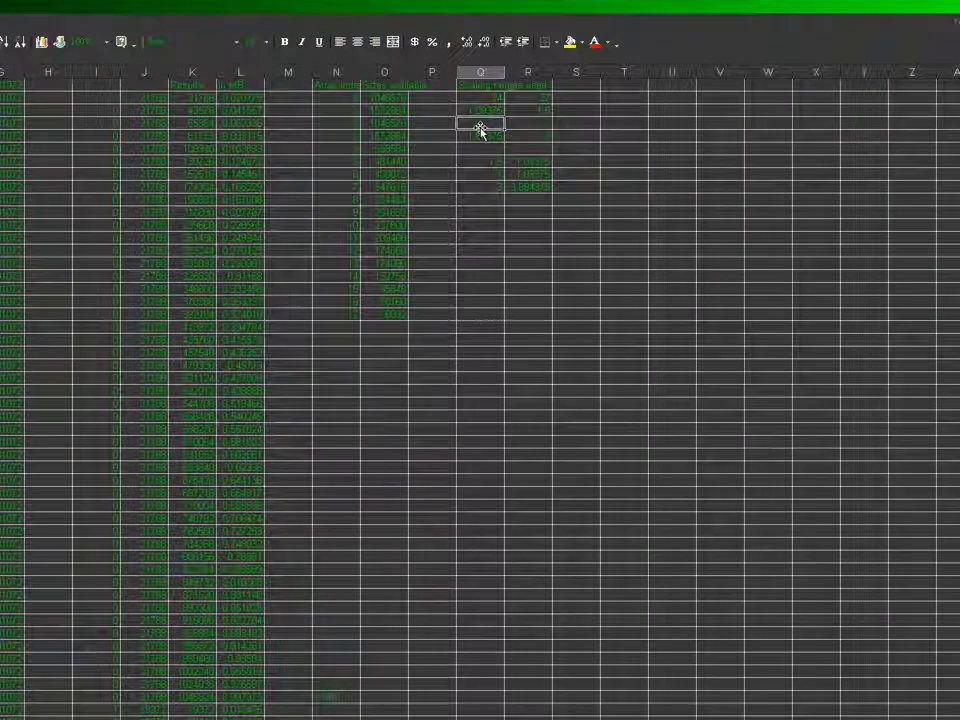
{"action": "type", "text": "30"}
{"action": "key", "text": "Right"}
{"action": "type", "text": "30.25"}
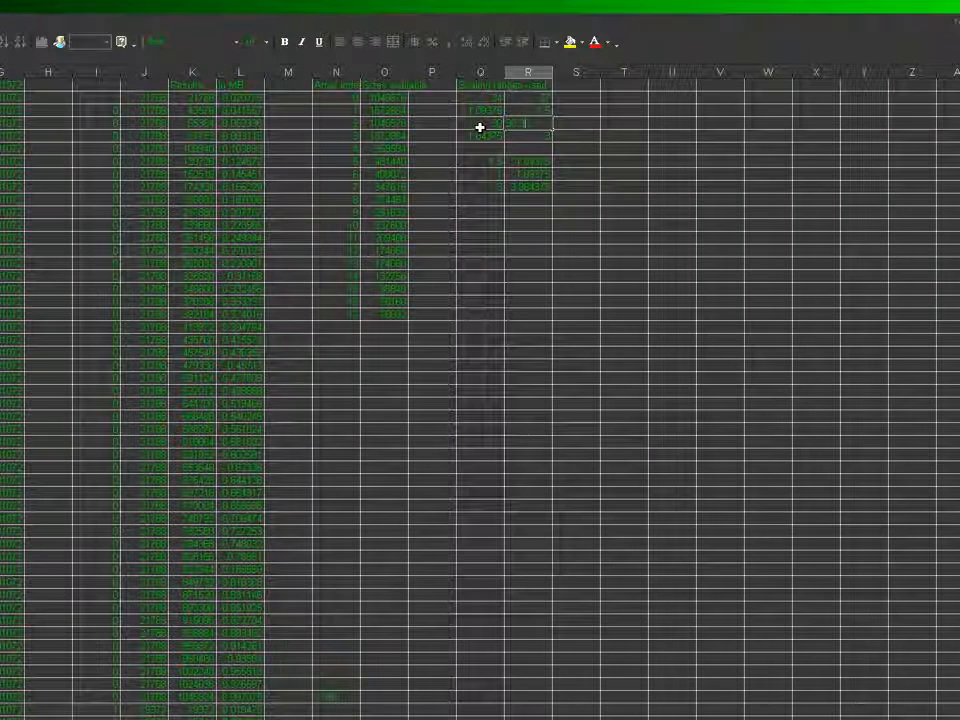
{"action": "left_click", "coordinate": [480, 127]}
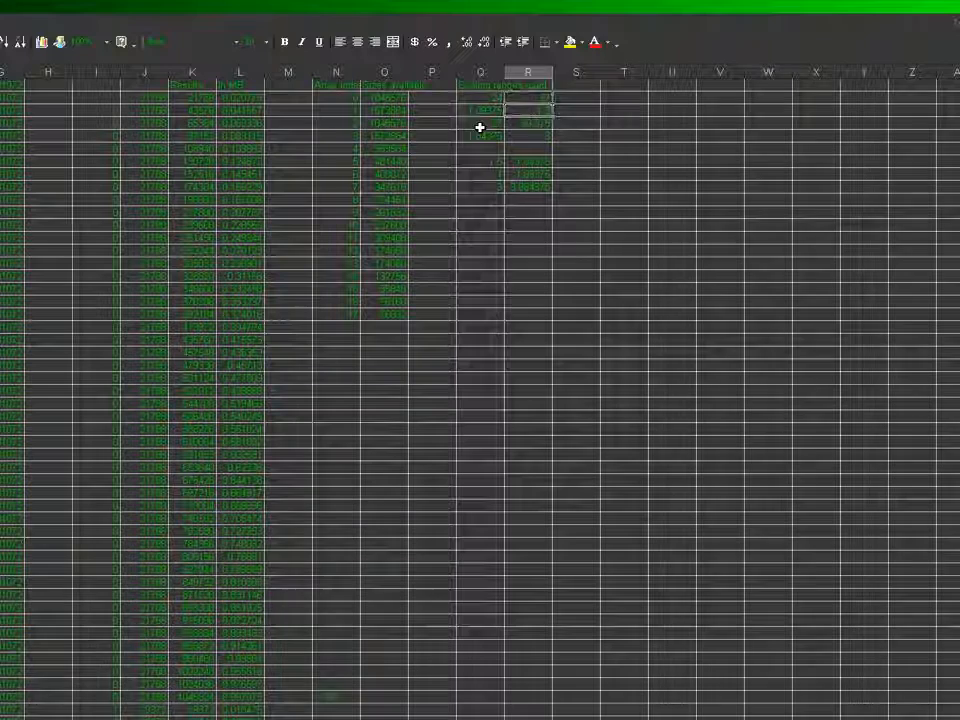
{"action": "key", "text": "Right"}
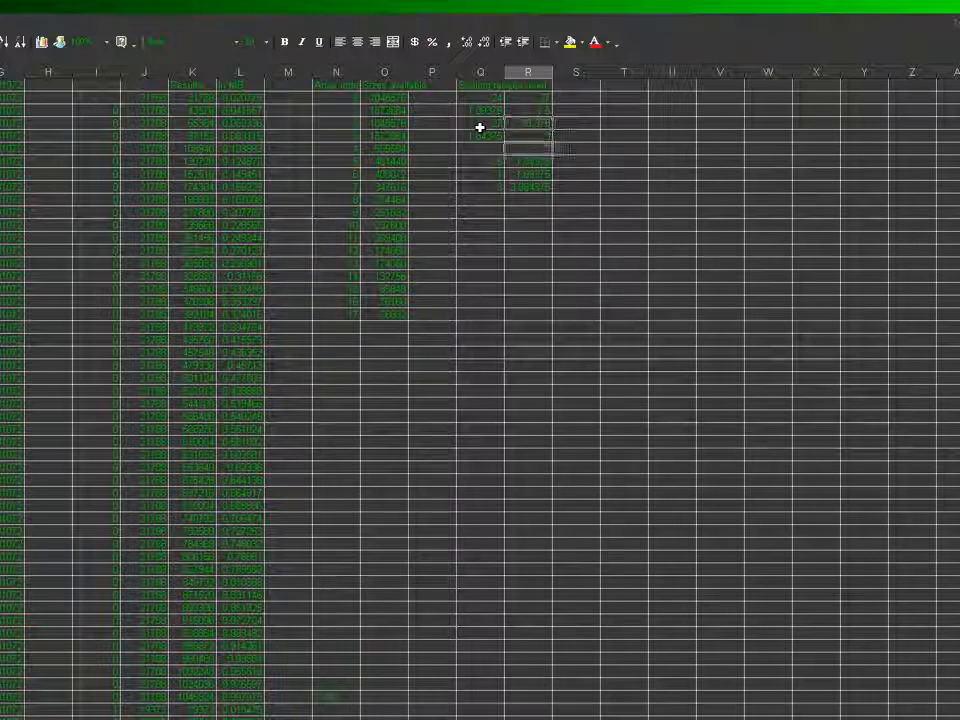
{"action": "key", "text": "Left"}
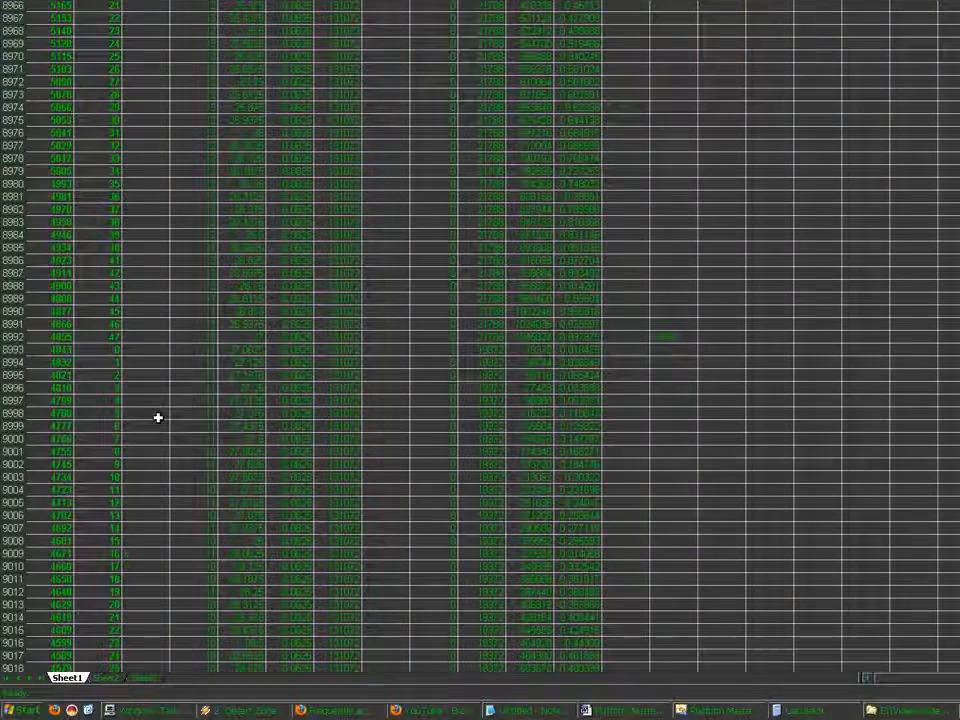
Find the end of the shoreline table and enter 30.375 to 32 as the scaling range used for array index 4
{"action": "left_click", "coordinate": [189, 486]}
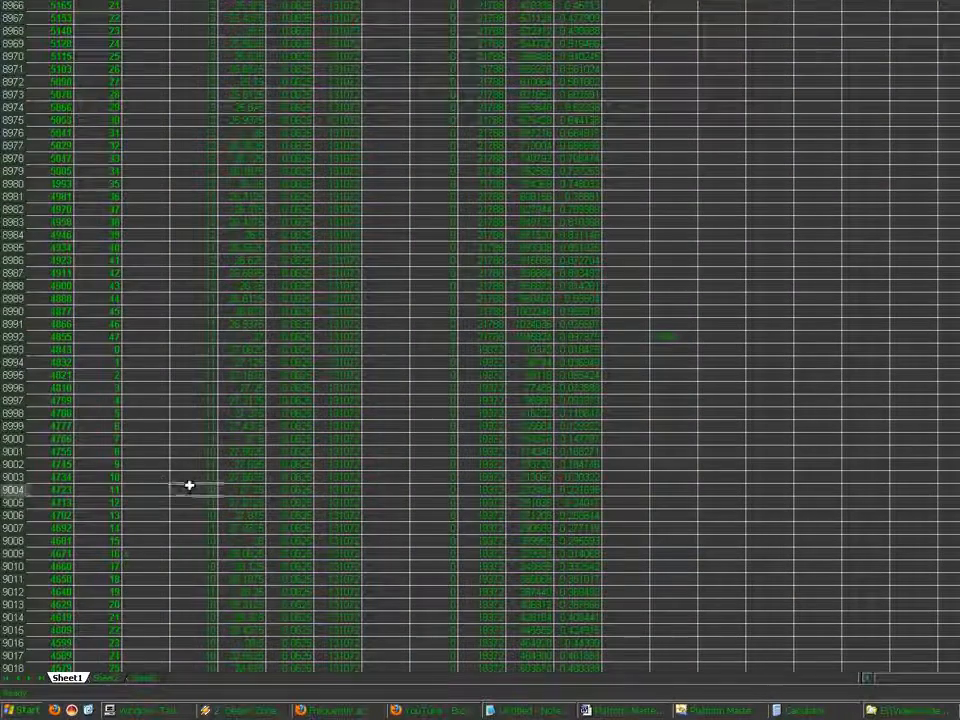
{"action": "key", "text": "ctrl+Down"}
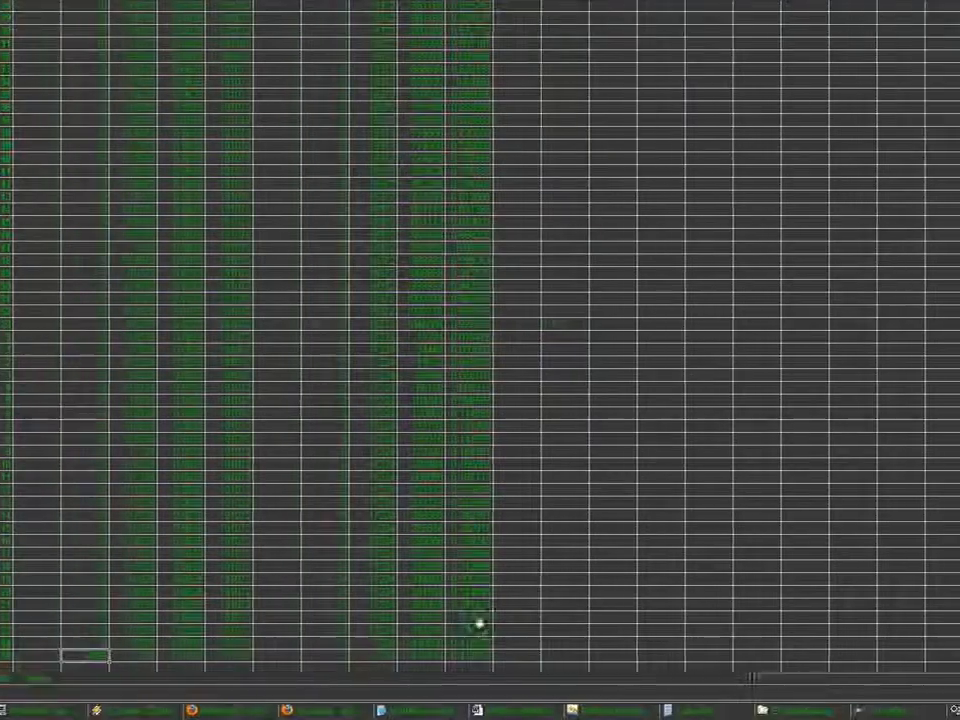
{"action": "left_click", "coordinate": [479, 565]}
{"action": "scroll", "coordinate": [479, 565], "scroll_direction": "up", "scroll_amount": 13}
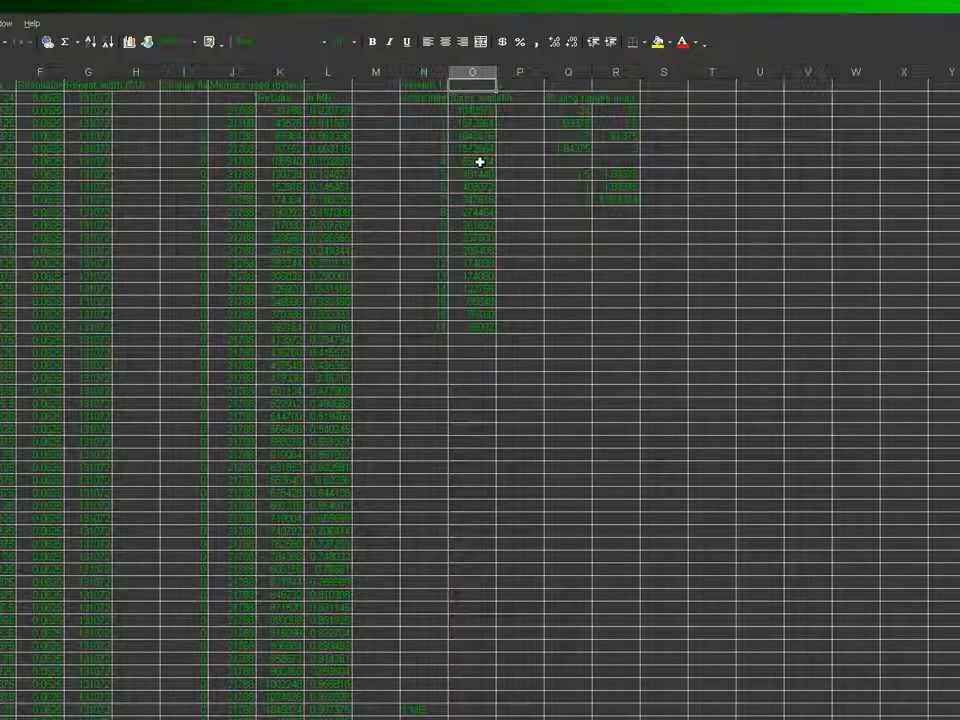
{"action": "left_click", "coordinate": [558, 161]}
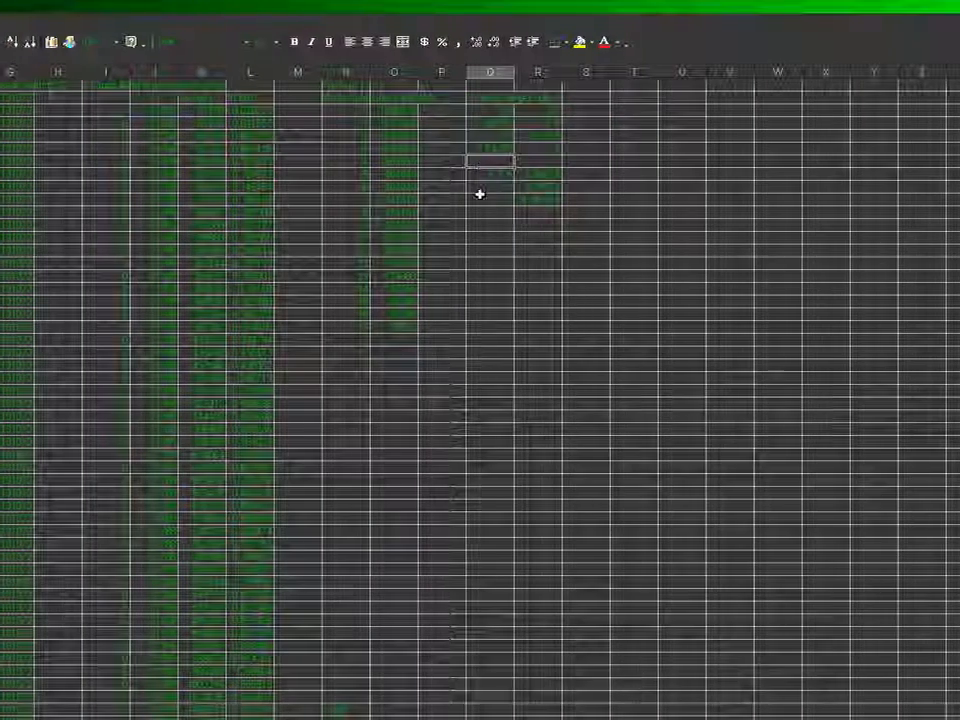
{"action": "type", "text": "30."}
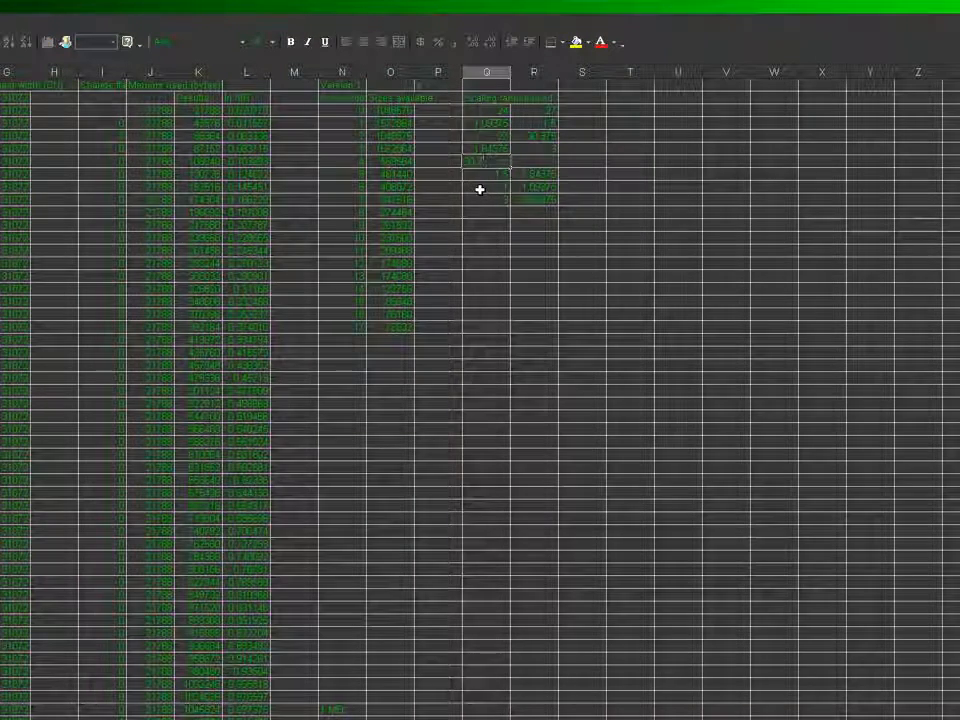
{"action": "type", "text": "375"}
{"action": "key", "text": "Tab"}
{"action": "type", "text": "1"}
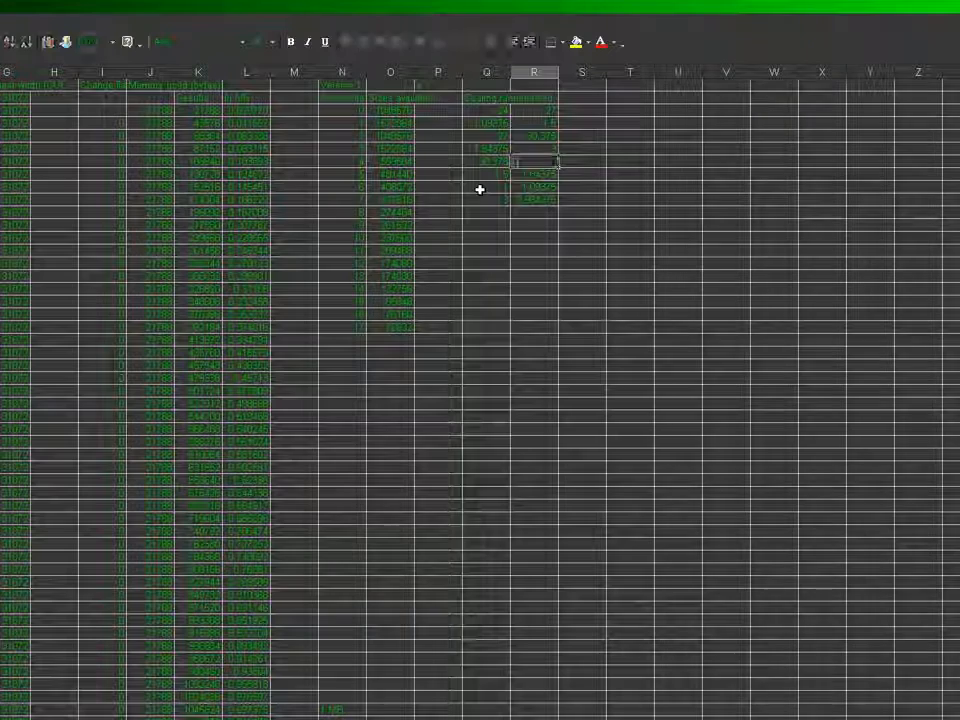
{"action": "type", "text": "2"}
{"action": "key", "text": "Tab"}
{"action": "key", "text": "Left"}
{"action": "key", "text": "Left"}
{"action": "key", "text": "Left"}
{"action": "key", "text": "Down"}
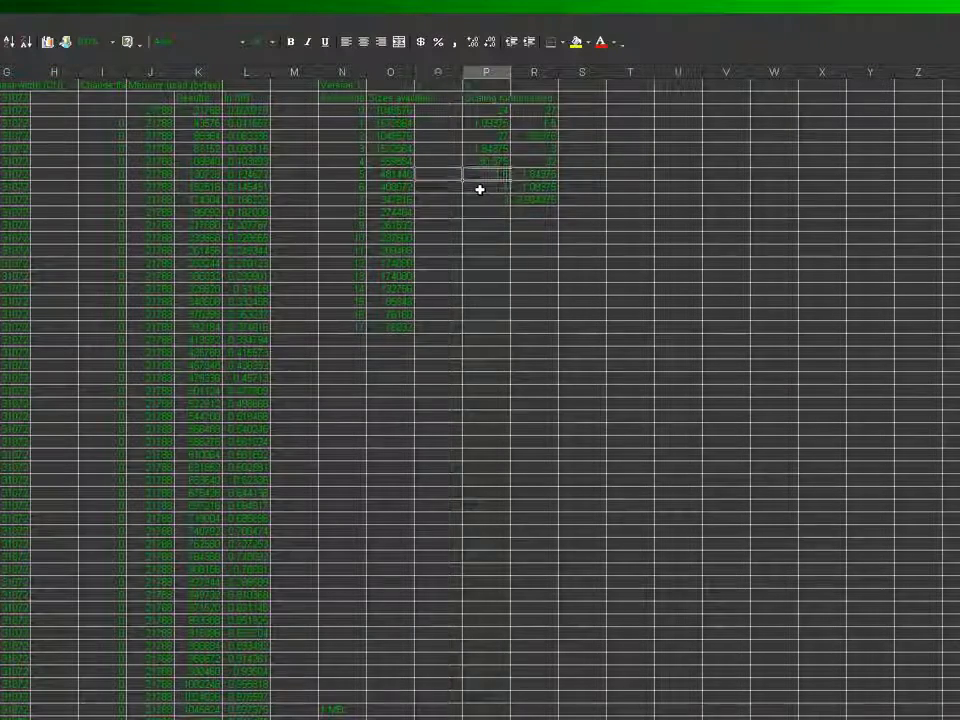
{"action": "key", "text": "Down"}
{"action": "key", "text": "Down"}
{"action": "key", "text": "Down"}
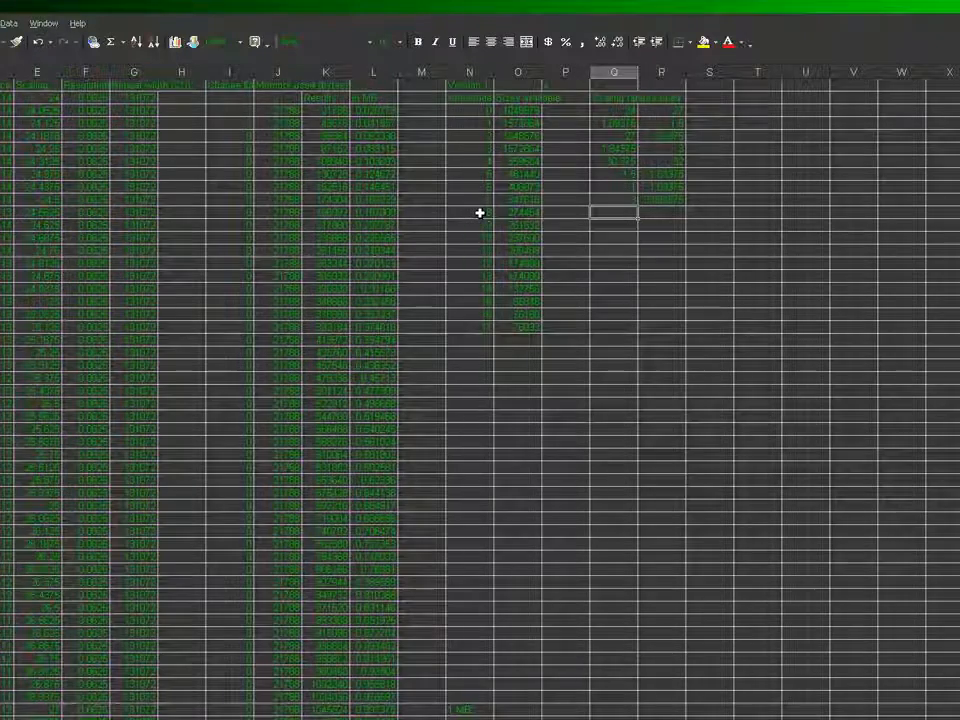
Copy the available size of array index 4 into column N of the table's last row, at scaling 32
{"action": "left_click", "coordinate": [514, 162]}
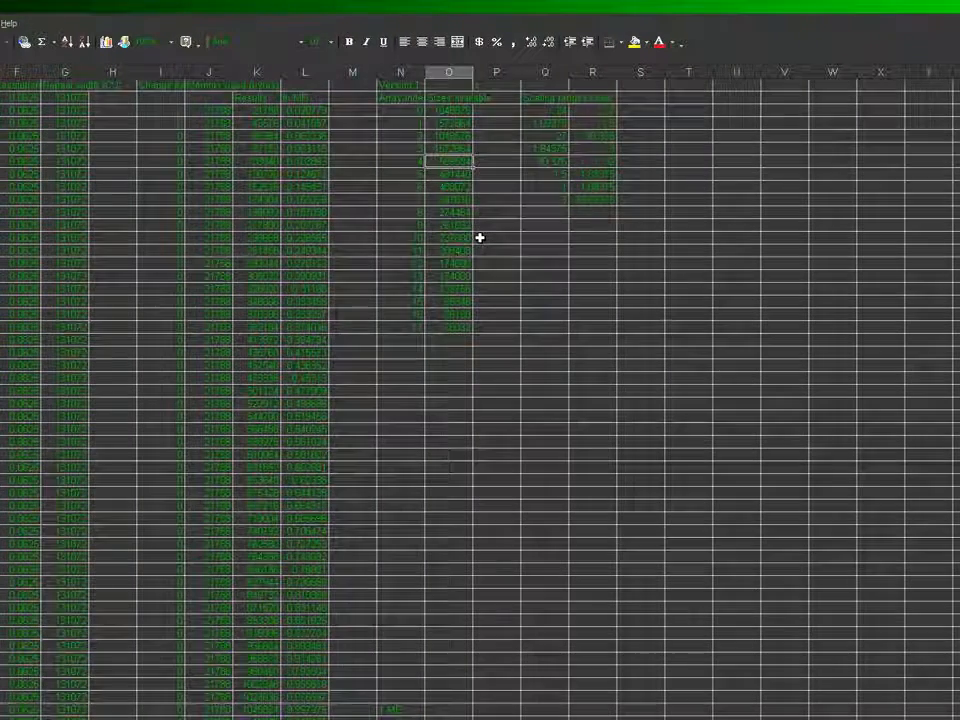
{"action": "key", "text": "ctrl+Down"}
{"action": "key", "text": "Left"}
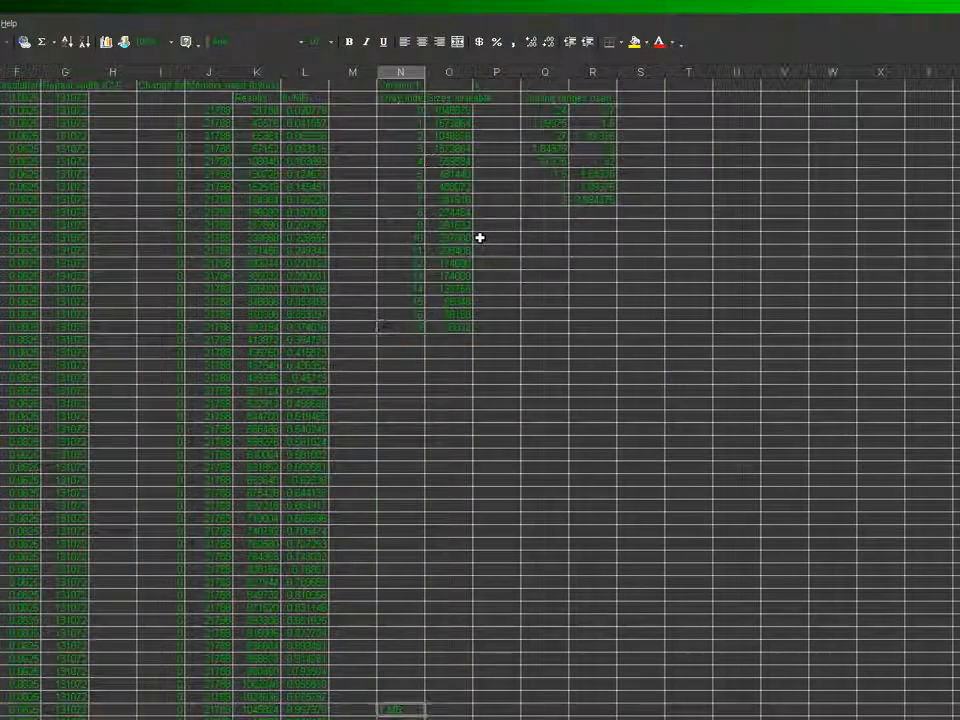
{"action": "key", "text": "ctrl+Down"}
{"action": "key", "text": "ctrl+Down"}
{"action": "key", "text": "ctrl+Up"}
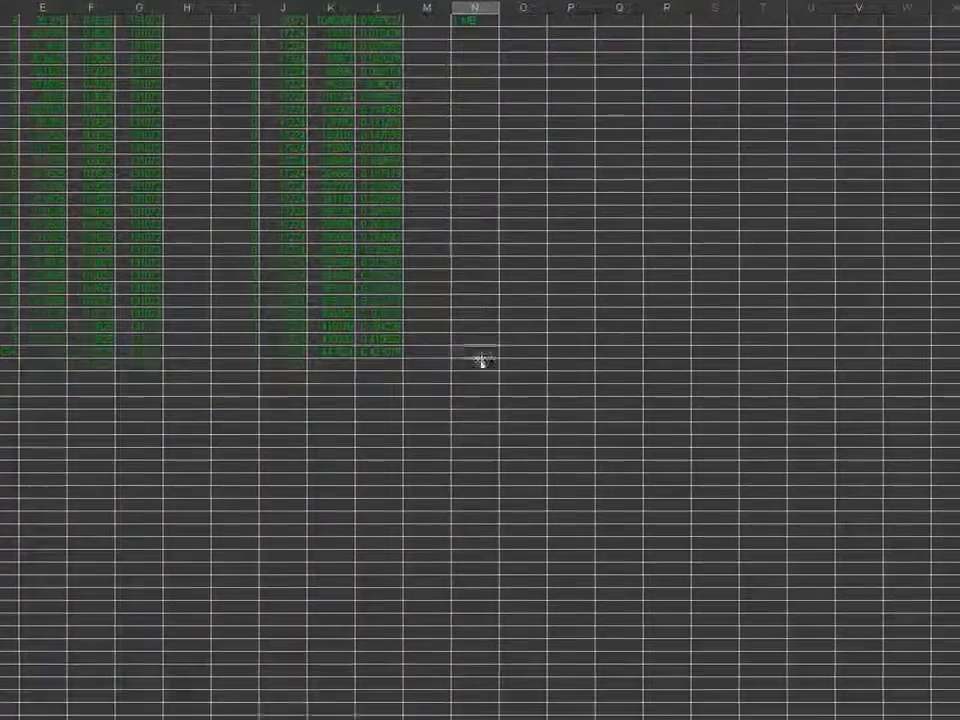
{"action": "left_click", "coordinate": [401, 416]}
{"action": "key", "text": "ctrl+v"}
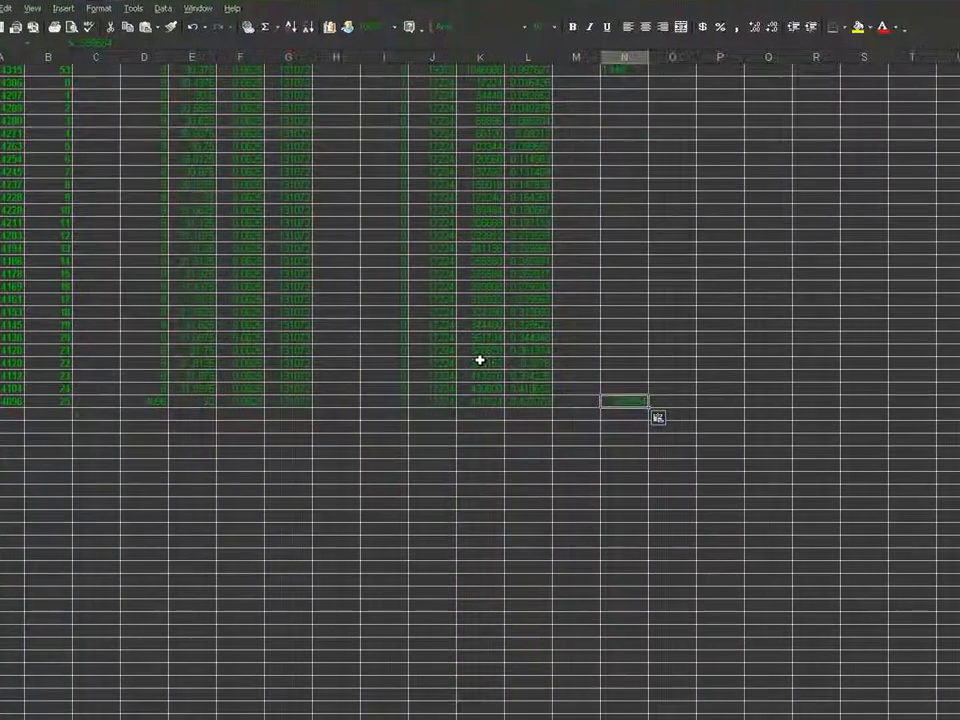
Return to the start of the Lake Keveran shoreline table and save the workbook
{"action": "left_click", "coordinate": [480, 360]}
{"action": "key", "text": "ctrl+Up"}
{"action": "key", "text": "Up"}
{"action": "key", "text": "Down"}
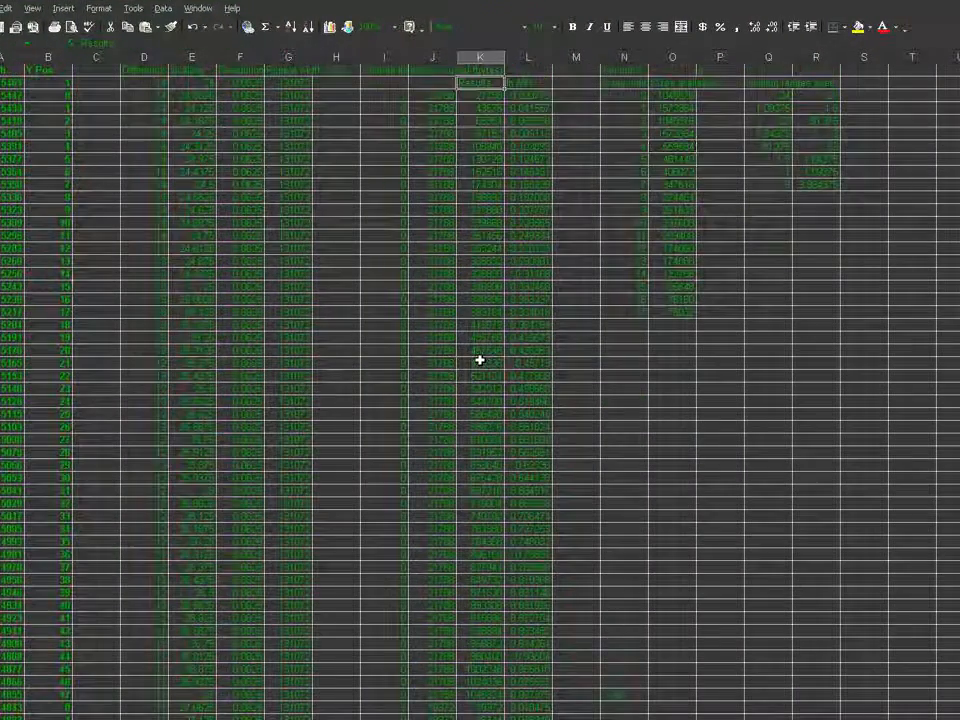
{"action": "left_click", "coordinate": [31, 23]}
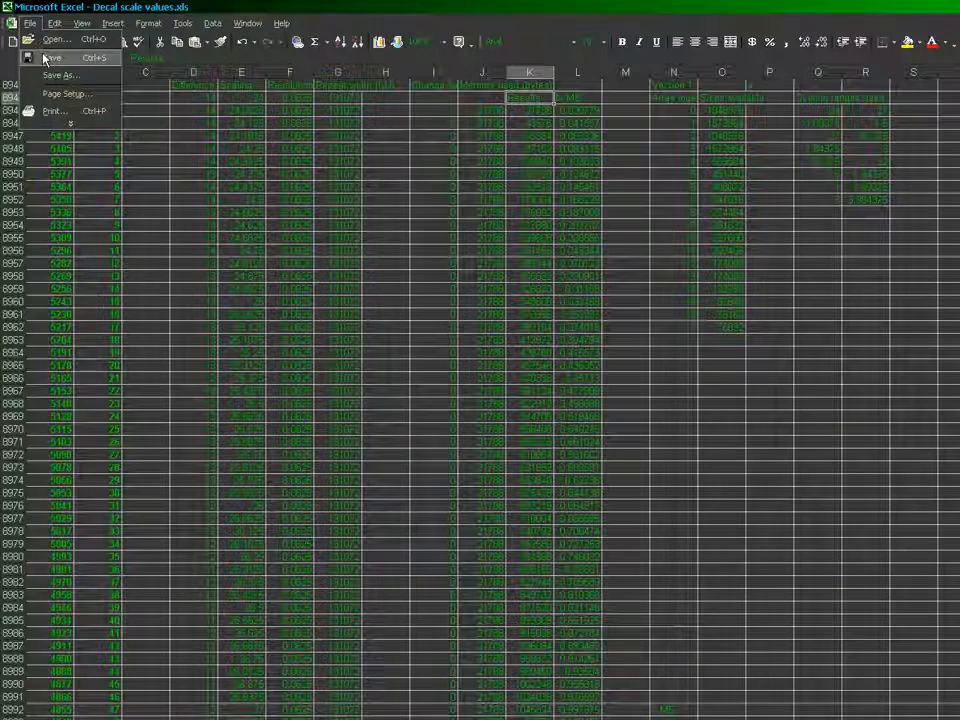
{"action": "left_click", "coordinate": [44, 58]}
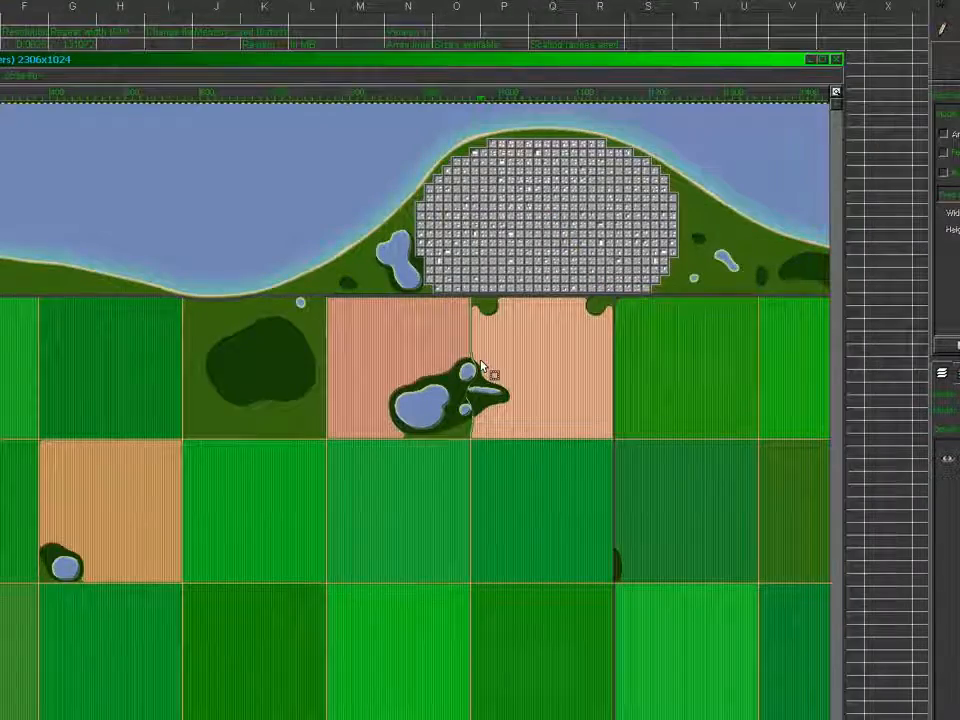
Switch to GIMP, close the open decal background image without saving its changes, and start a new image
{"action": "key", "text": "ctrl+w"}
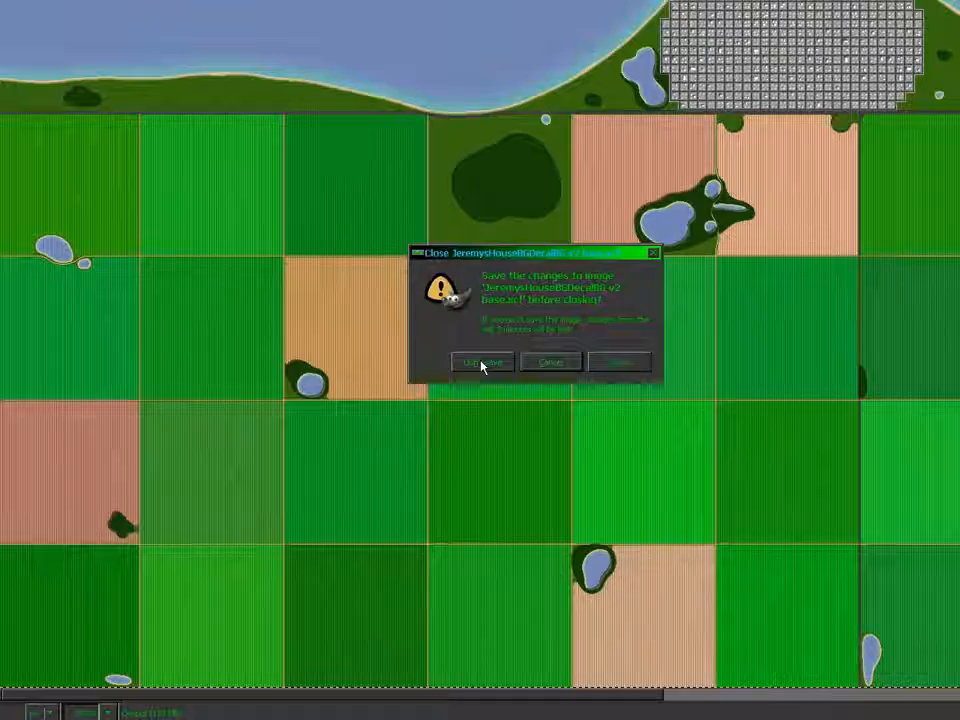
{"action": "left_click", "coordinate": [481, 364]}
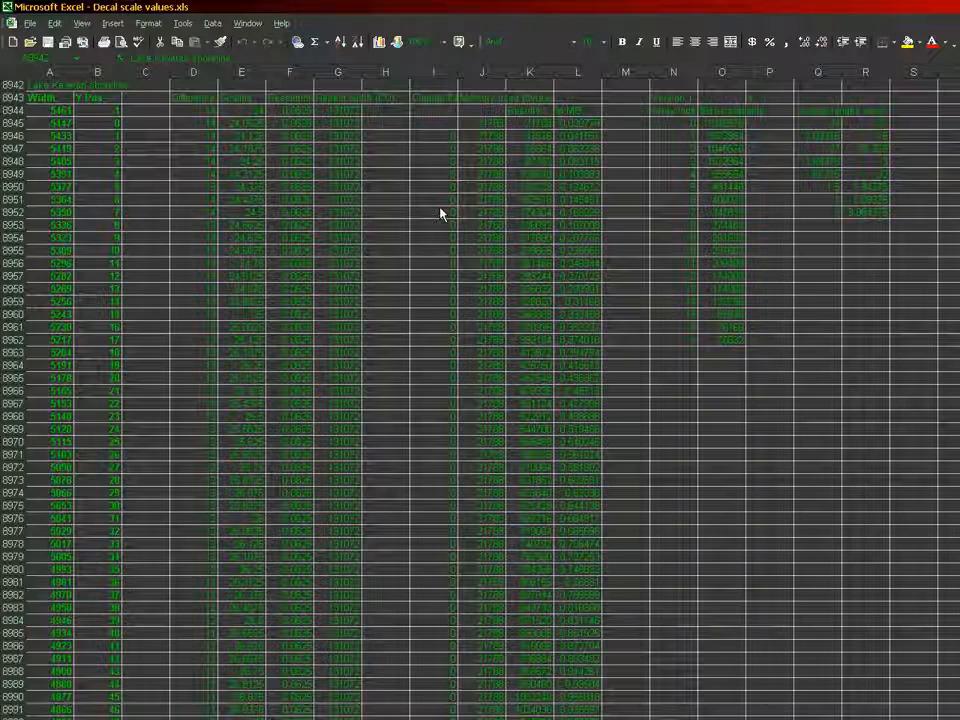
{"action": "left_click", "coordinate": [729, 26]}
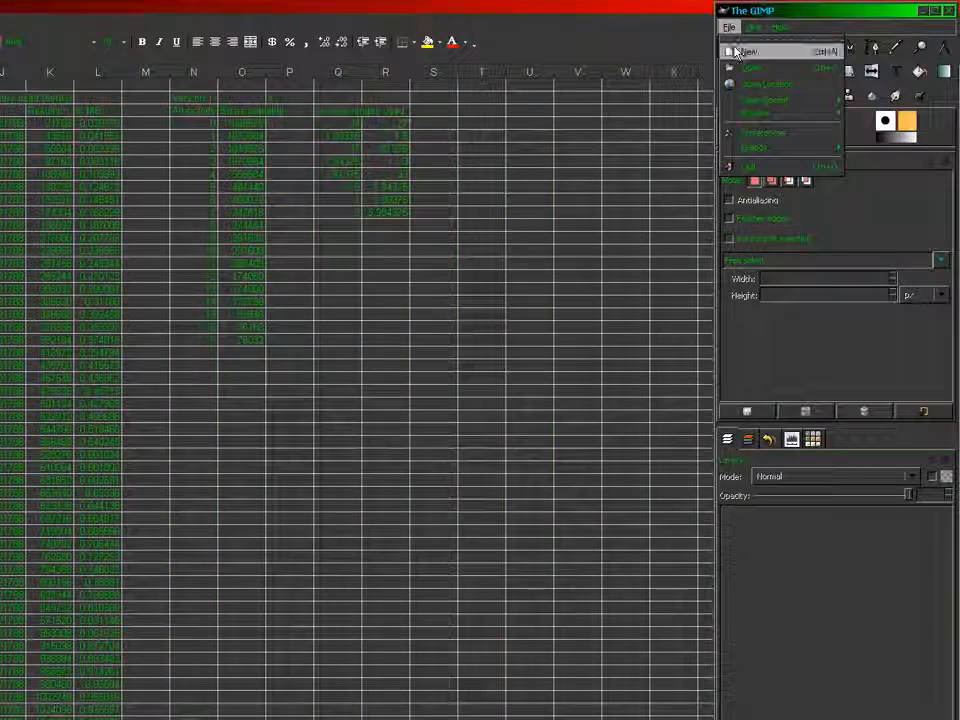
{"action": "left_click", "coordinate": [737, 51]}
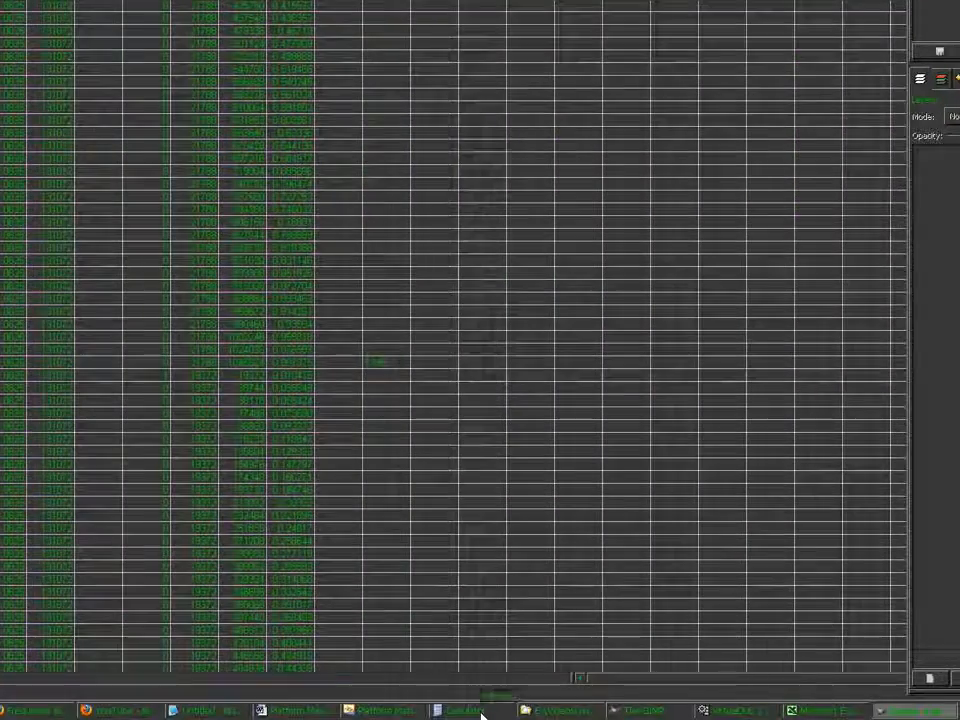
Set the new image's height to 128 pixels after bringing up Calculator
{"action": "left_click", "coordinate": [481, 714]}
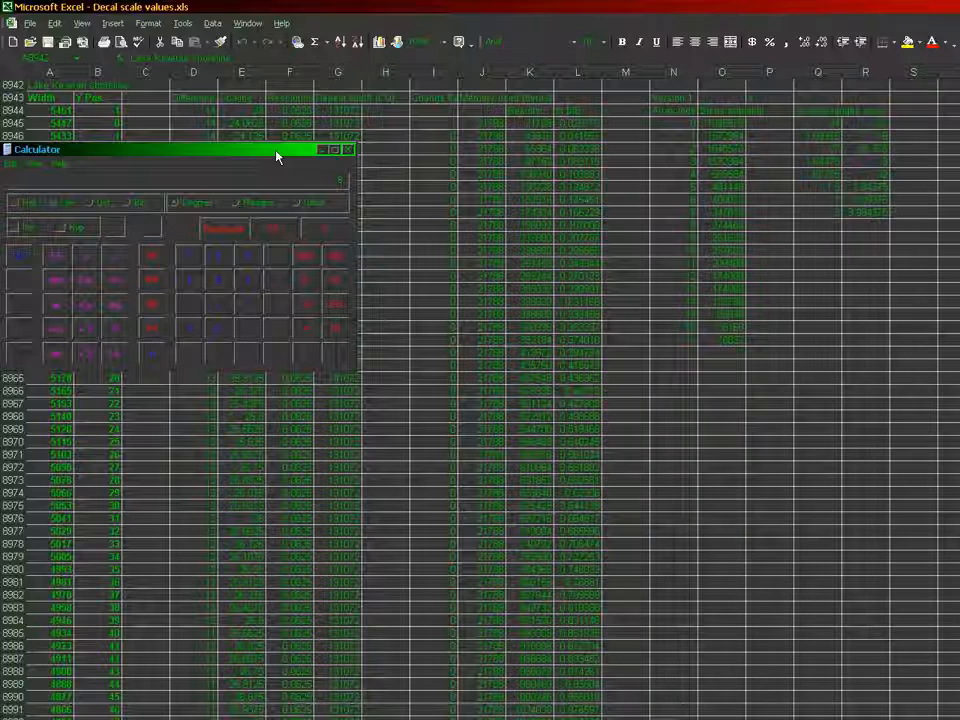
{"action": "type", "text": "128"}
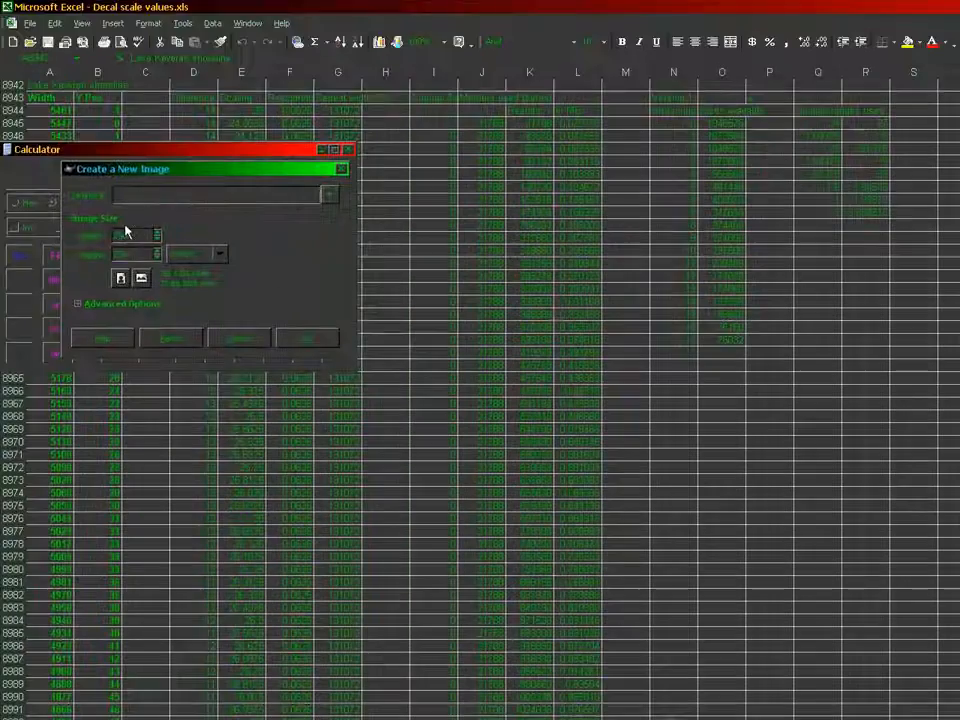
{"action": "left_click", "coordinate": [141, 253]}
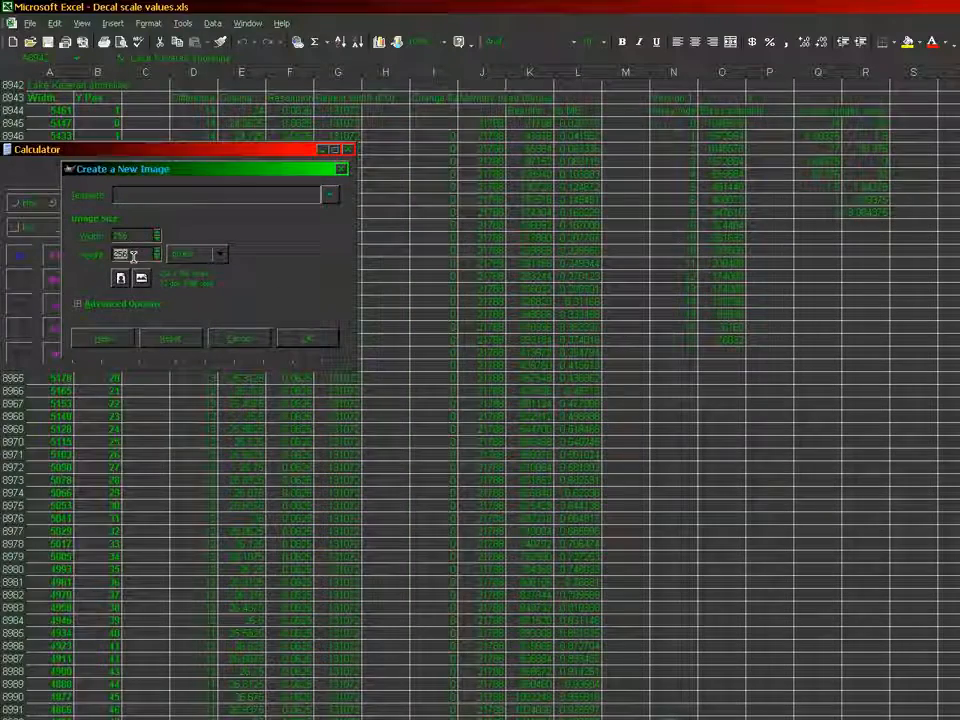
{"action": "type", "text": "128"}
{"action": "key", "text": "Tab"}
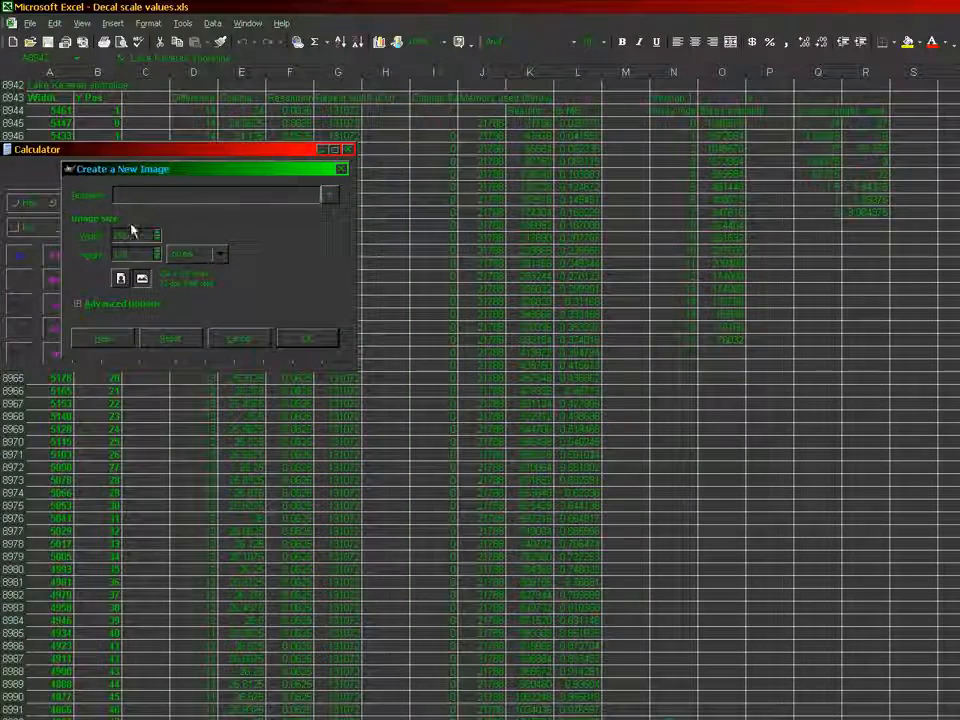
Switch to Calculator and divide 2048 by 3
{"action": "left_click", "coordinate": [133, 152]}
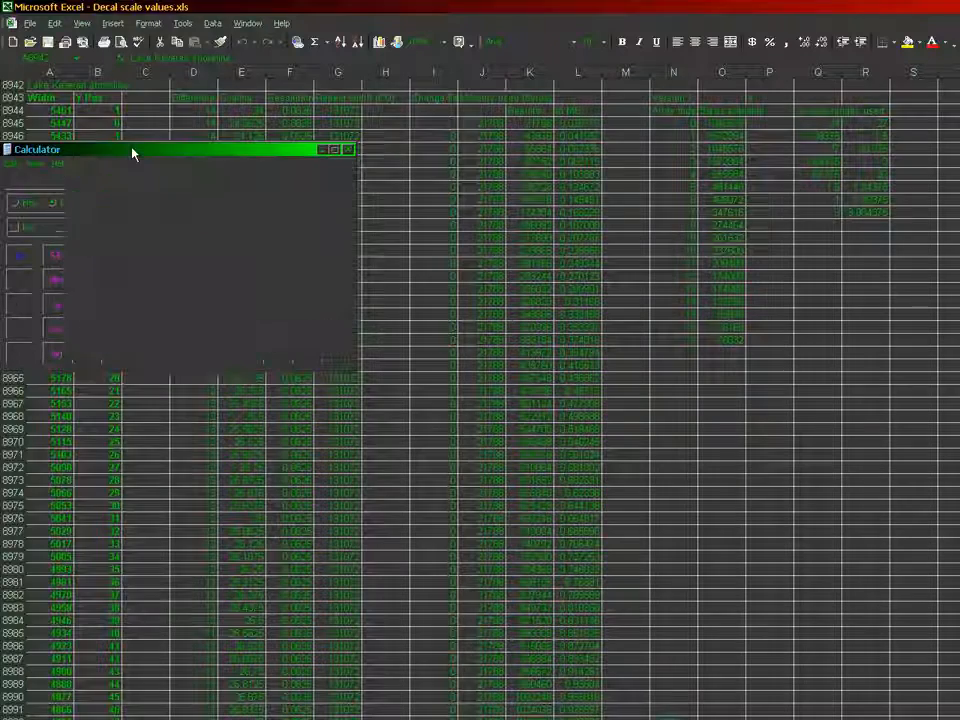
{"action": "left_click", "coordinate": [327, 232]}
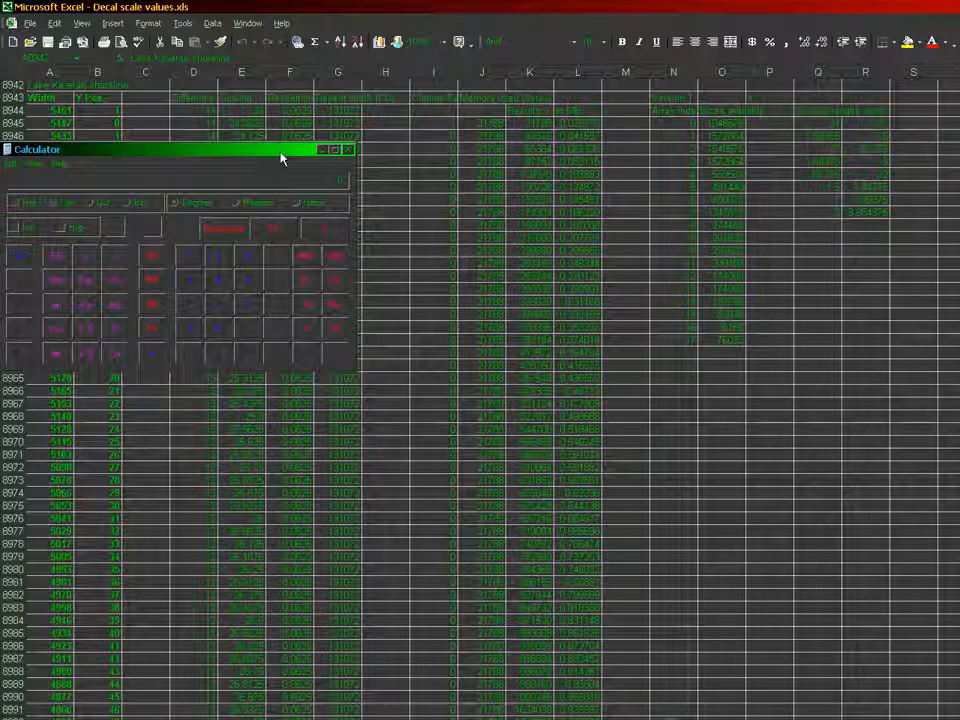
{"action": "type", "text": "2048"}
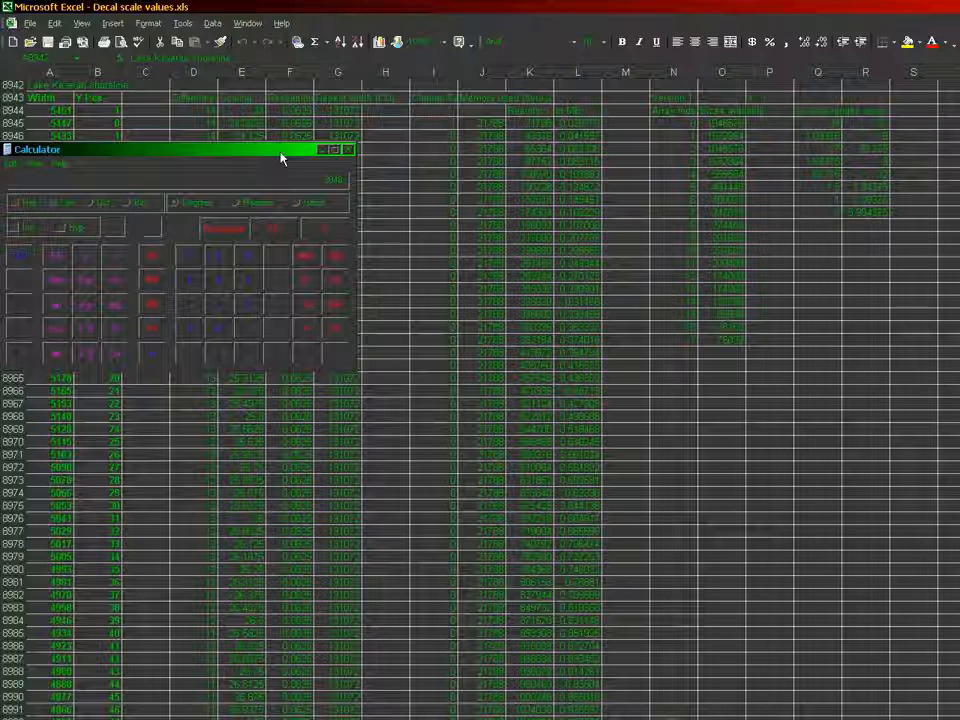
{"action": "type", "text": "/3"}
{"action": "key", "text": "Return"}
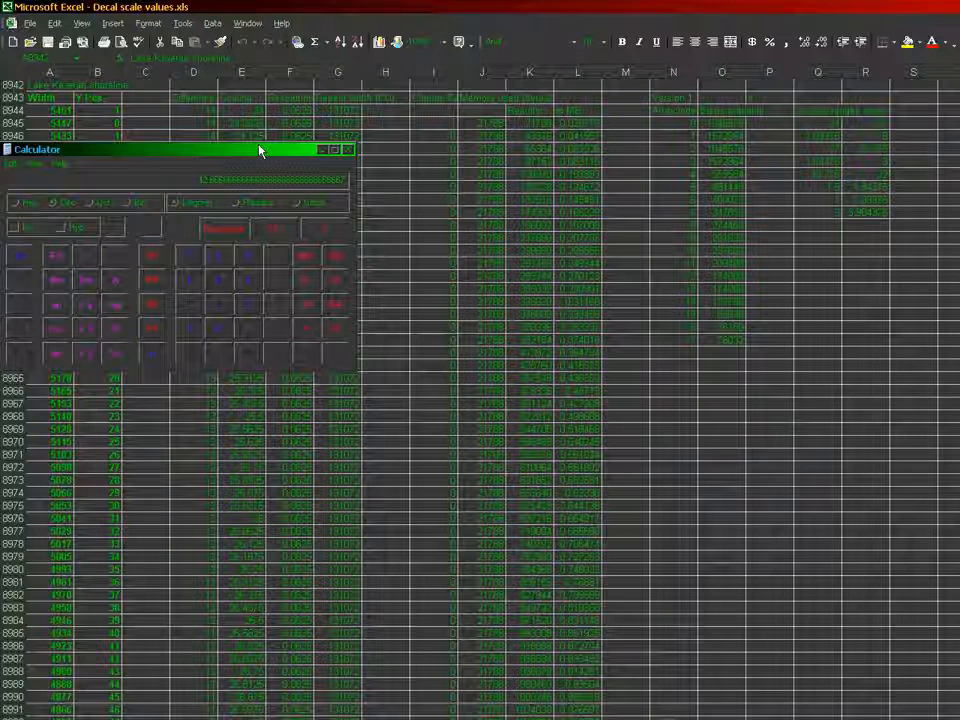
Work out the new image's width in Calculator, starting from the 131072 repeat width and doubling 3072
{"action": "key", "text": "Escape"}
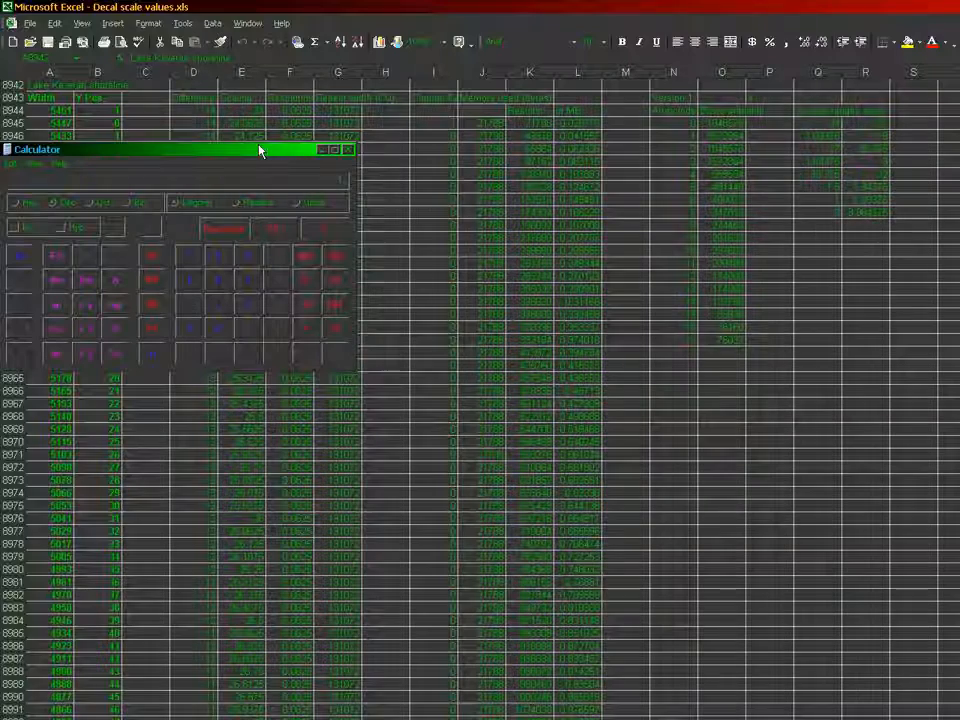
{"action": "type", "text": "131072"}
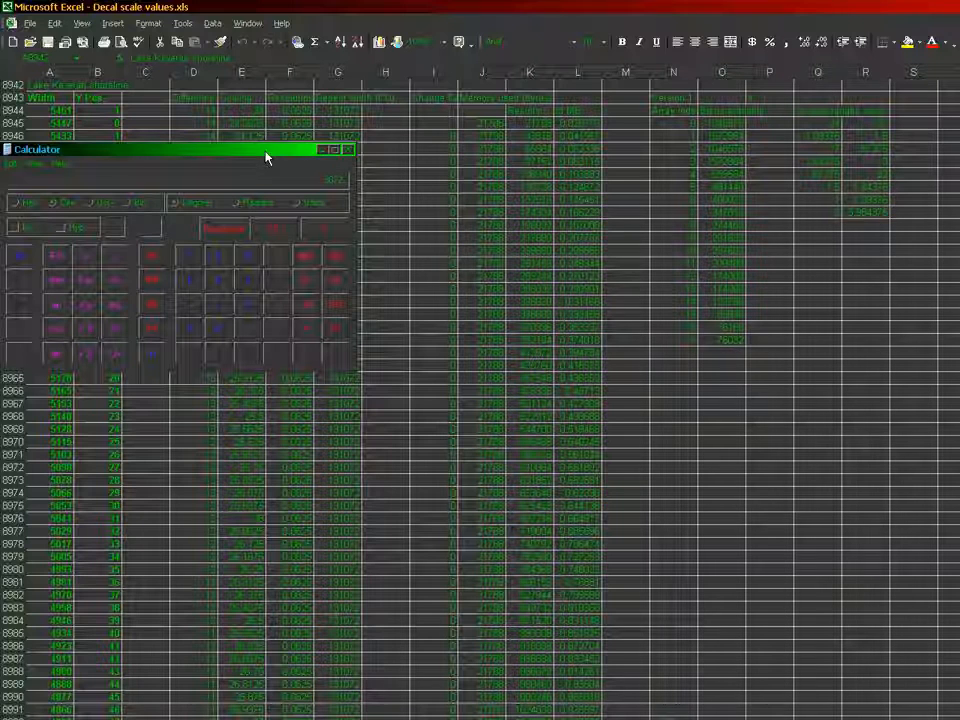
{"action": "type", "text": "*2"}
{"action": "key", "text": "Return"}
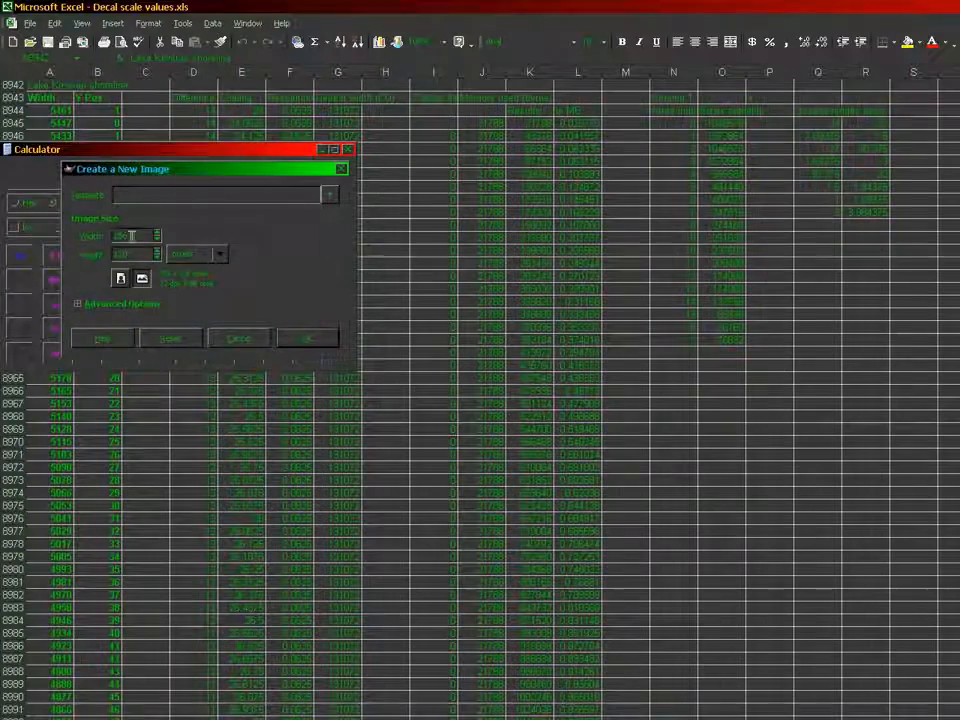
Switch to GIMP and create the new image at 6144 pixels wide and 256 pixels high
{"action": "double_click", "coordinate": [131, 236]}
{"action": "type", "text": "6144"}
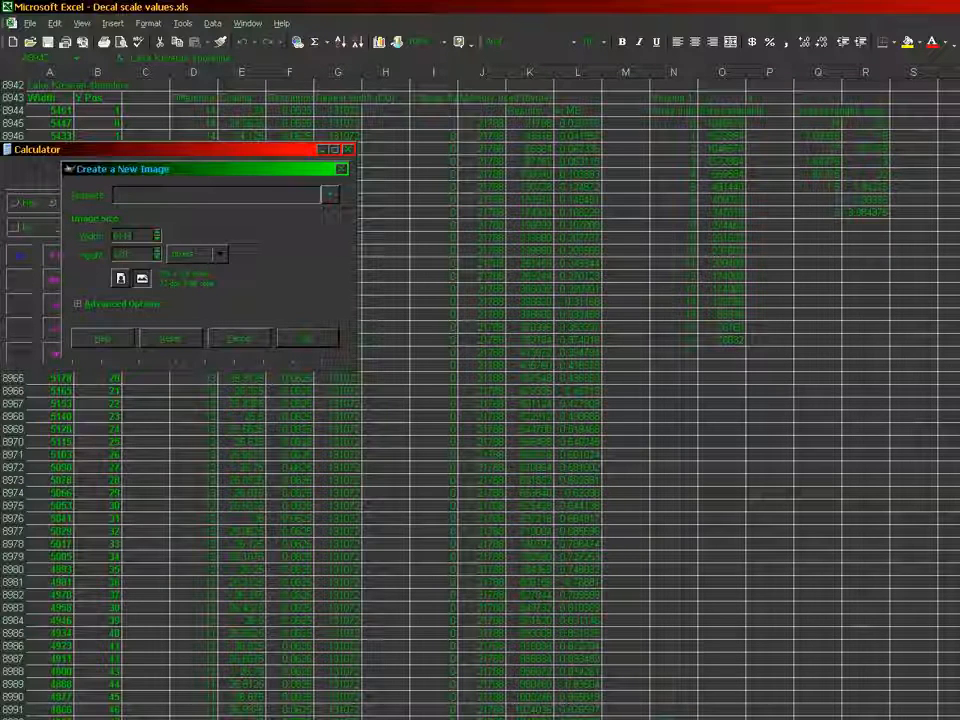
{"action": "key", "text": "Tab"}
{"action": "type", "text": "32"}
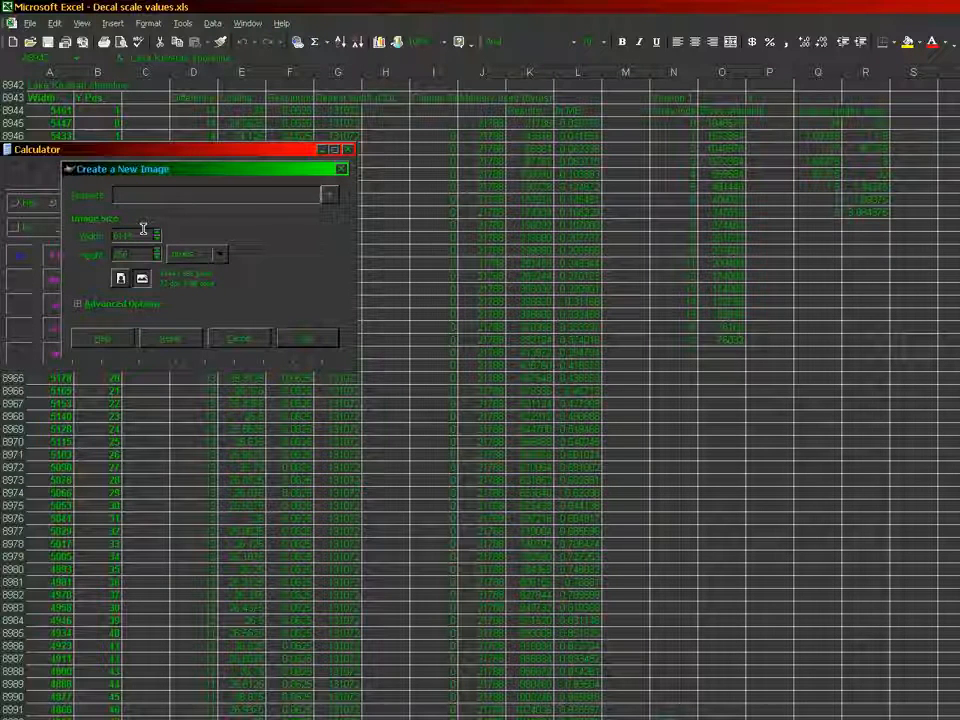
{"action": "left_click", "coordinate": [307, 337]}
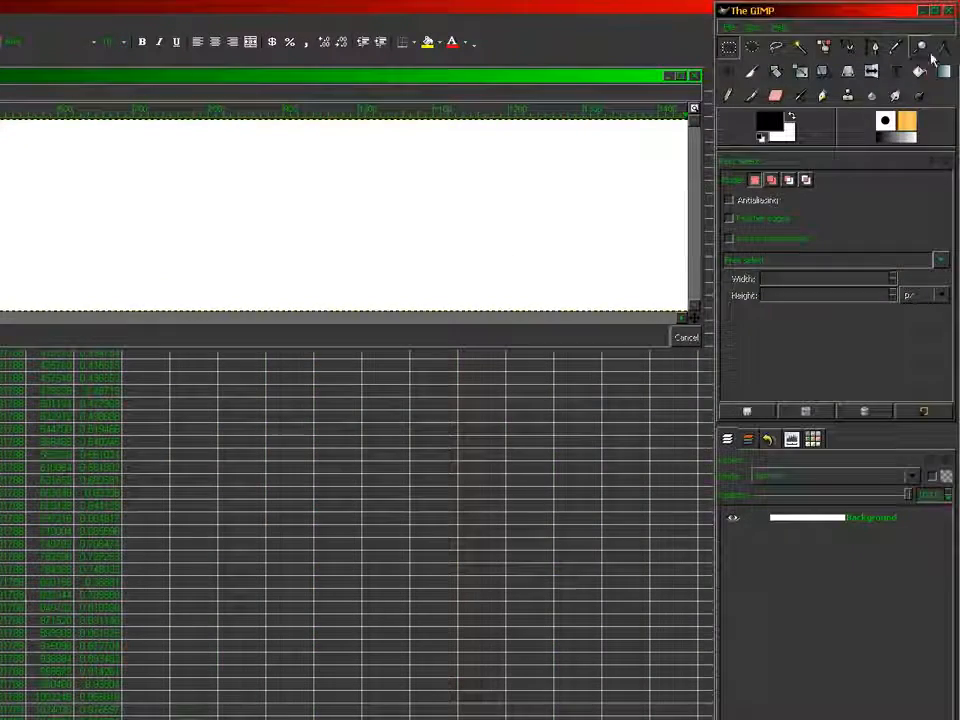
Fill the entire new image with black using Bucket Fill set to fill the whole selection
{"action": "left_click", "coordinate": [920, 71]}
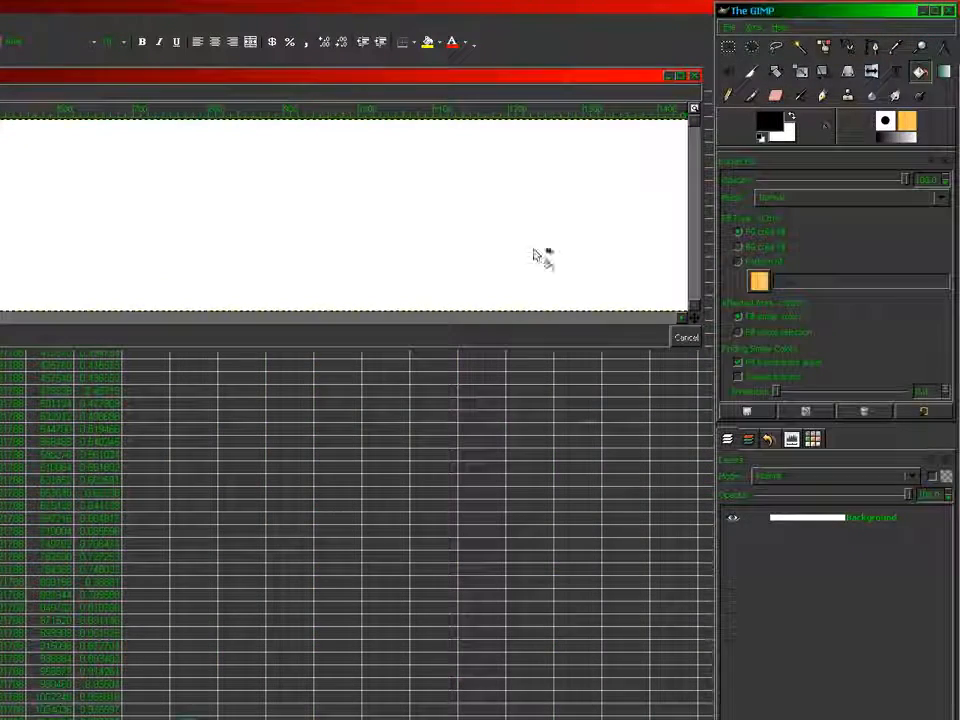
{"action": "left_click", "coordinate": [775, 332]}
{"action": "left_click", "coordinate": [498, 247]}
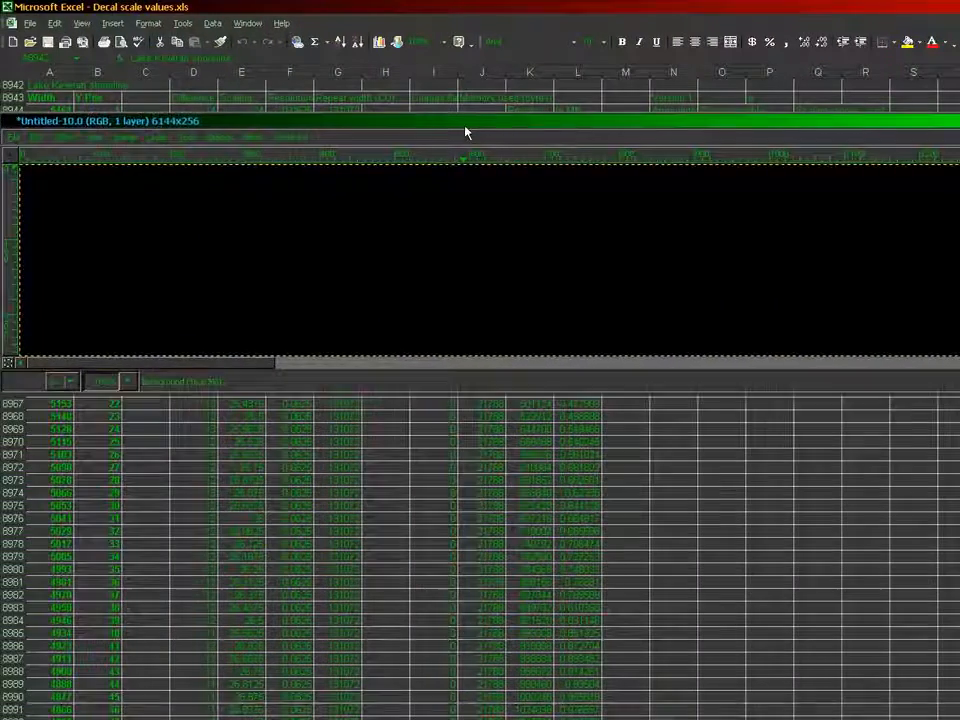
{"action": "left_click_drag", "start_coordinate": [465, 128], "coordinate": [461, 133]}
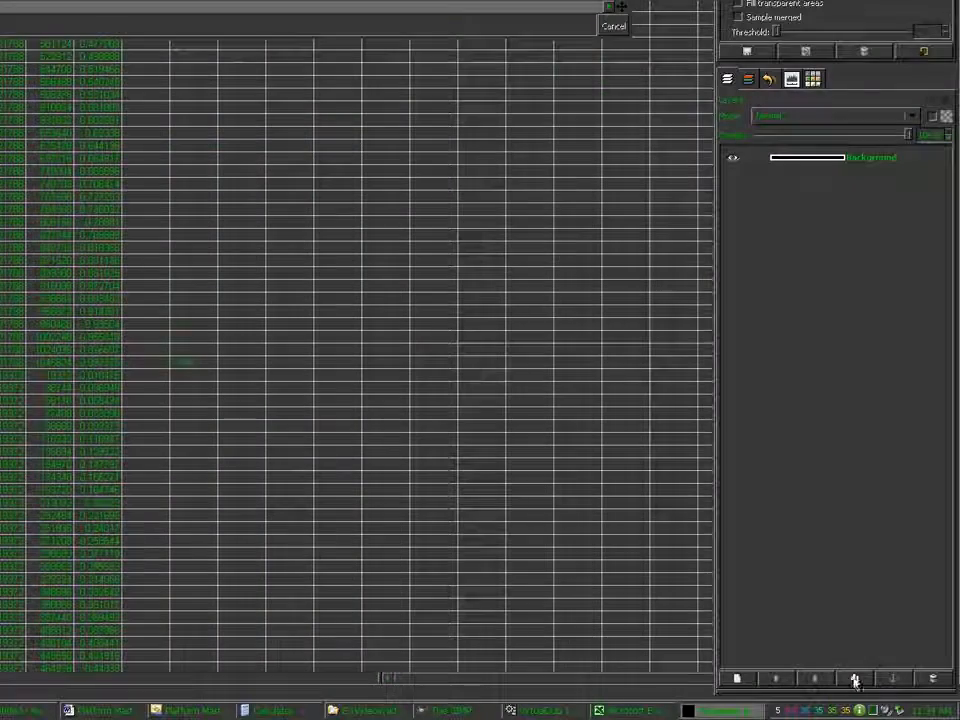
Duplicate the Background layer, name the copy "Shoreline", and hide the Background layer
{"action": "left_click", "coordinate": [854, 680]}
{"action": "double_click", "coordinate": [826, 362]}
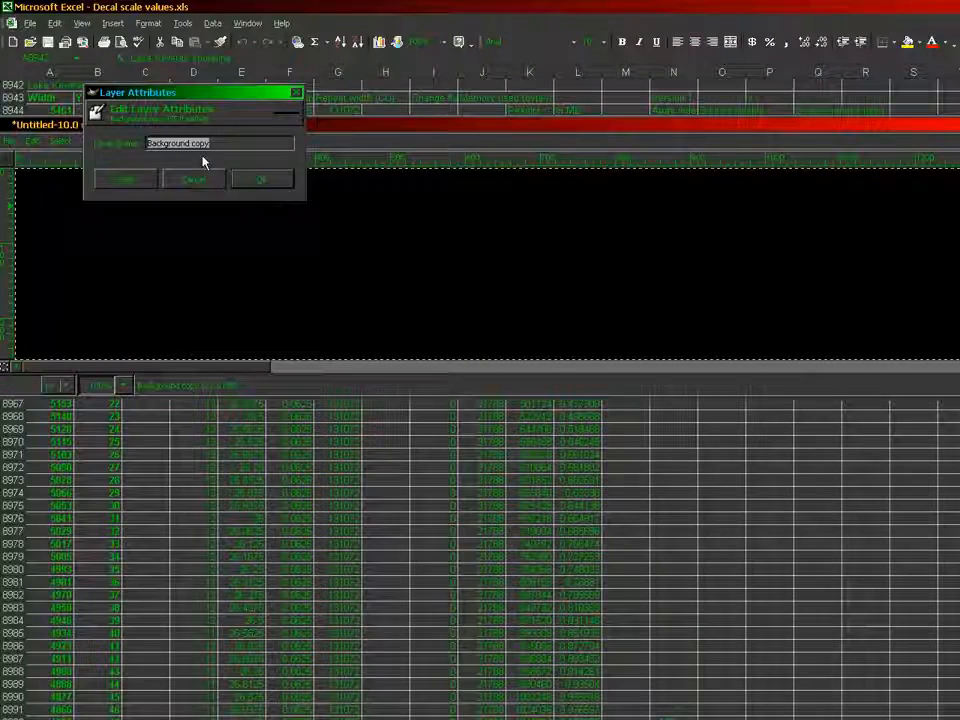
{"action": "type", "text": "Scale"}
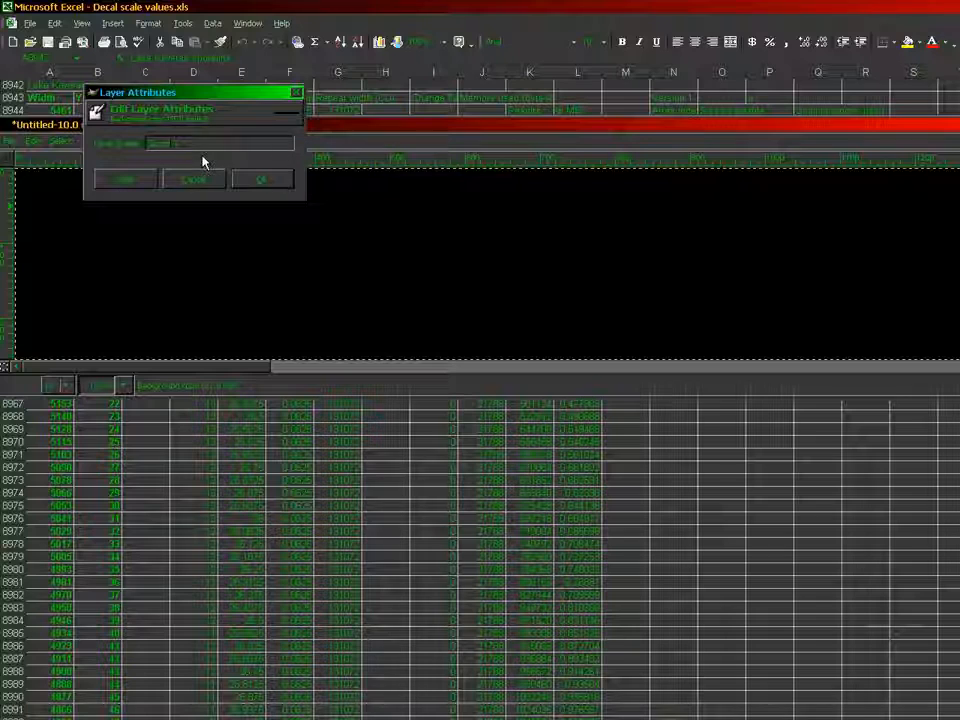
{"action": "key", "text": "Return"}
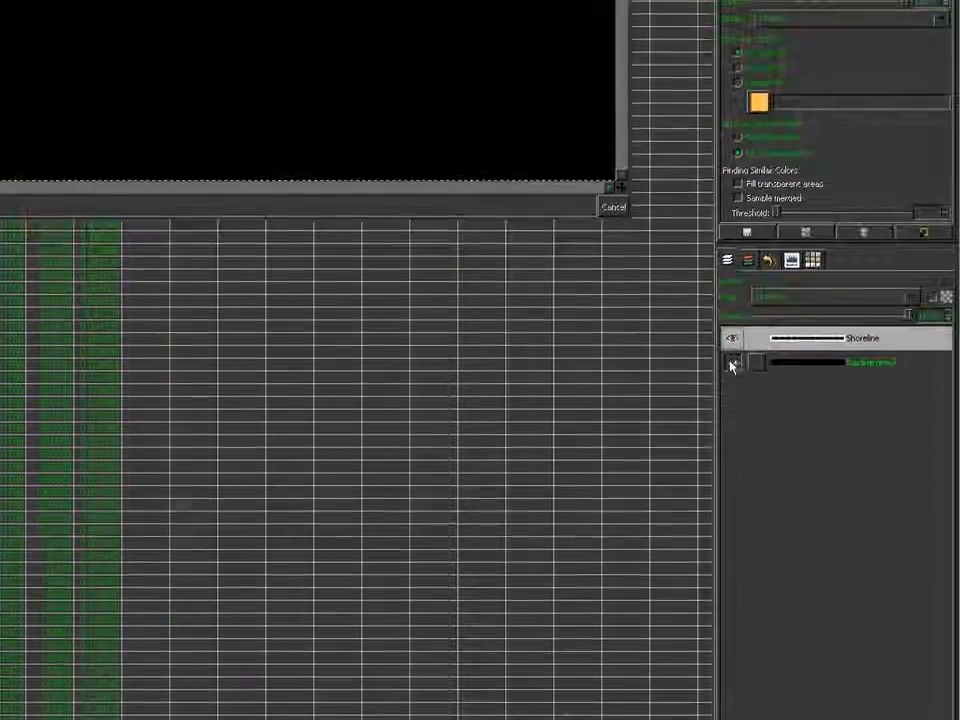
{"action": "left_click", "coordinate": [757, 507]}
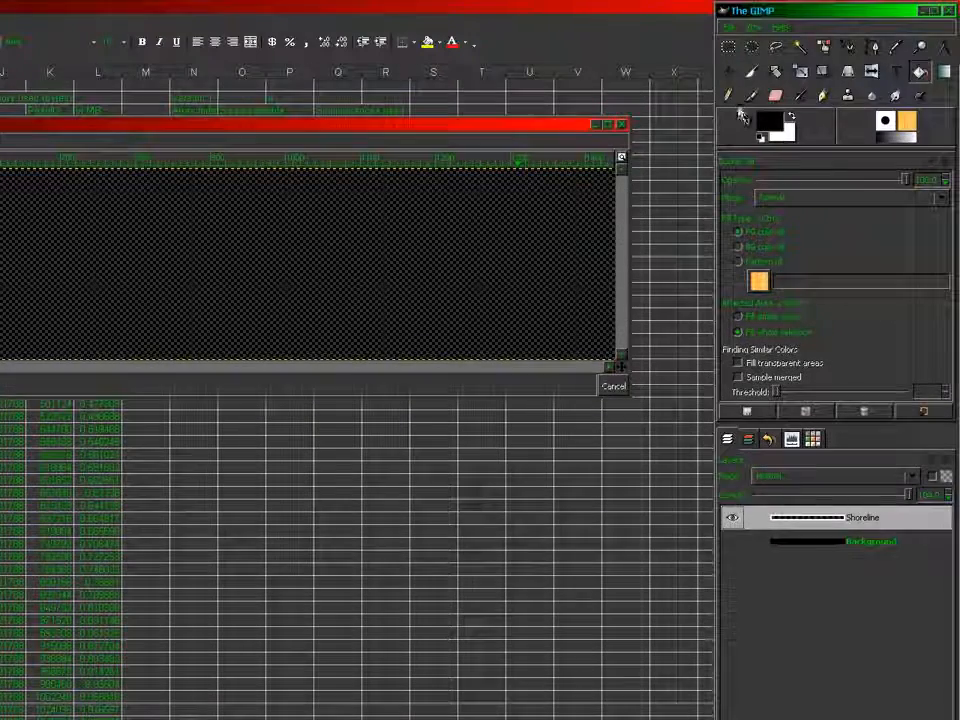
Import GeneralBGGroundSandSolid.bmp into the shoreline image as a new layer
{"action": "left_click", "coordinate": [727, 95]}
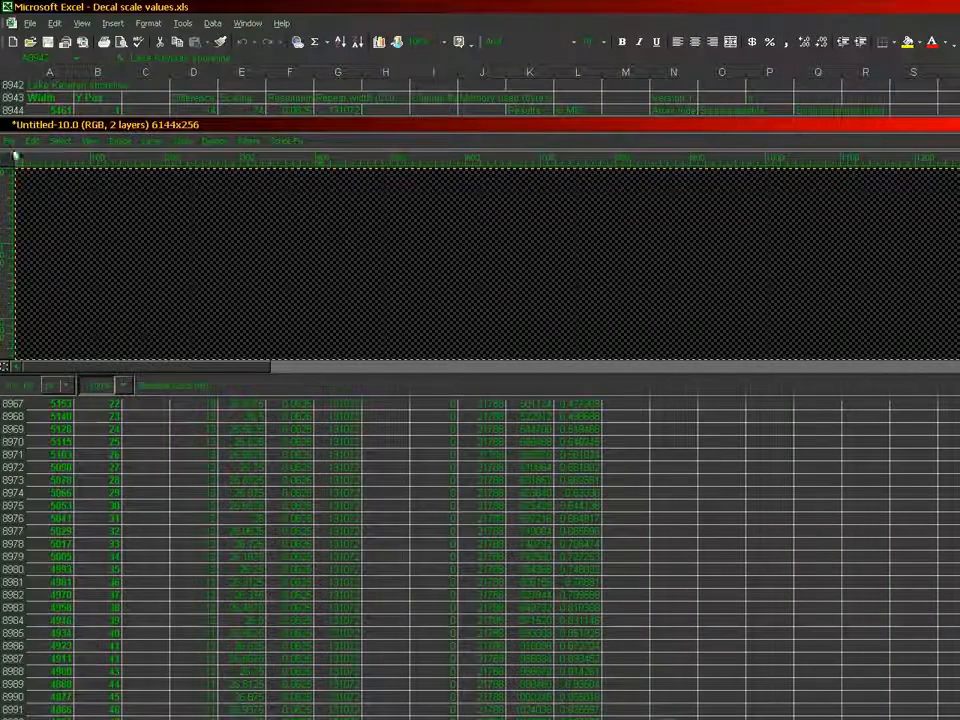
{"action": "left_click", "coordinate": [9, 141]}
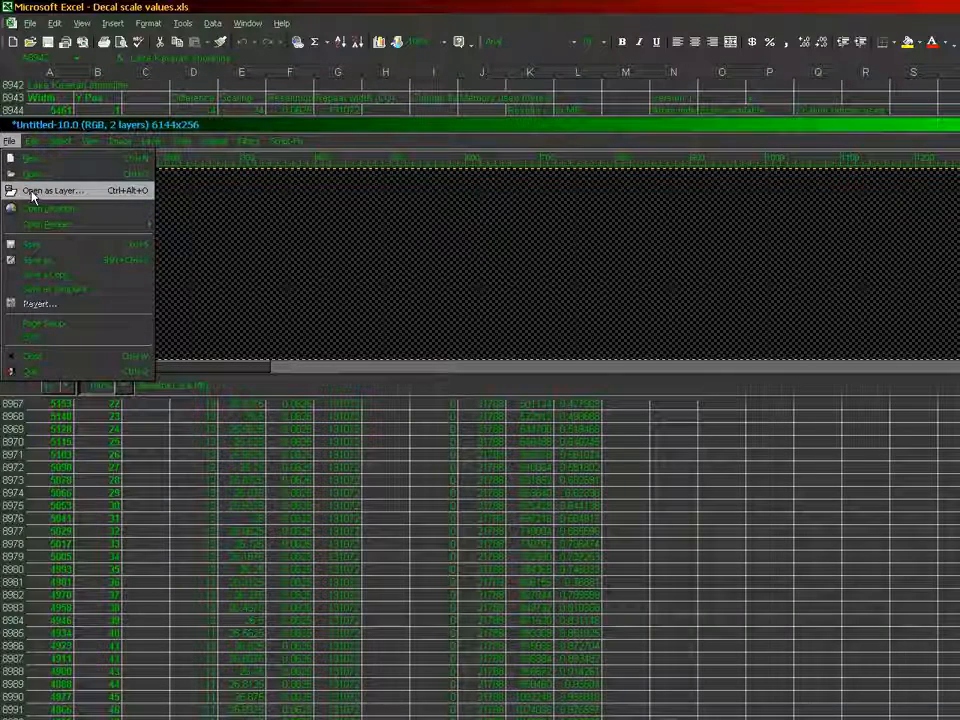
{"action": "left_click", "coordinate": [32, 192]}
{"action": "left_click", "coordinate": [318, 482]}
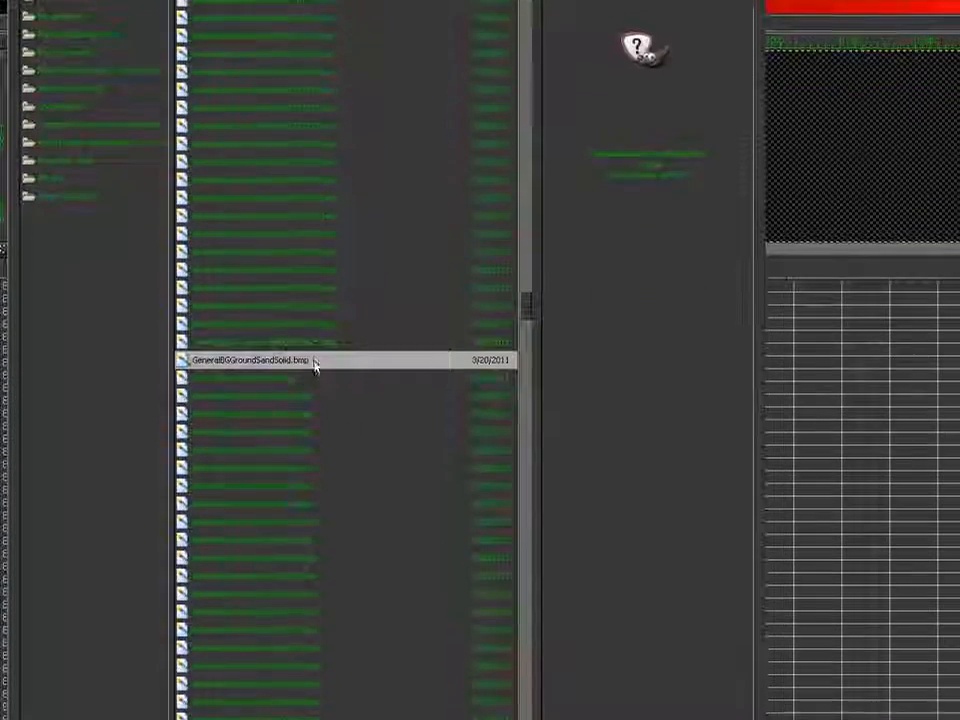
{"action": "double_click", "coordinate": [316, 366]}
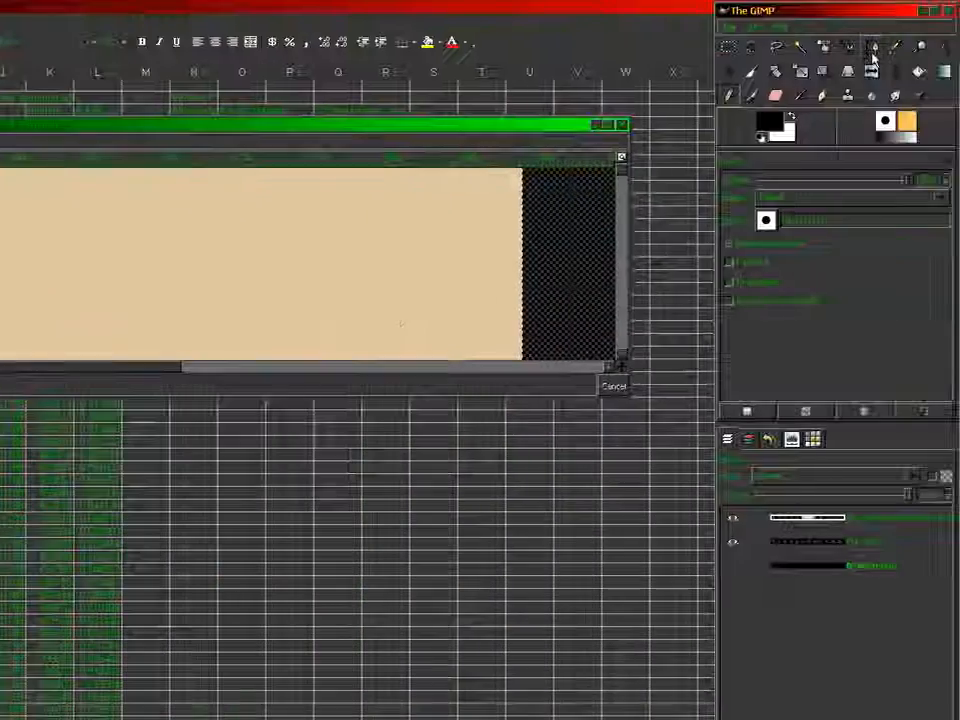
Sample the sand colour from the imported layer as the foreground colour and activate the Pencil tool
{"action": "left_click", "coordinate": [896, 48]}
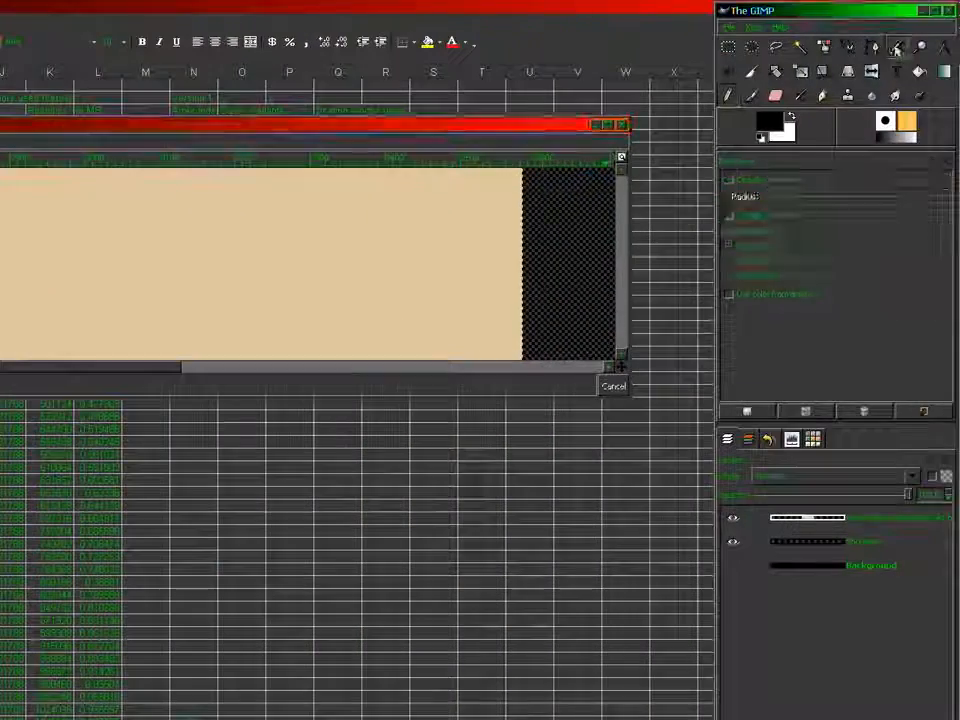
{"action": "left_click", "coordinate": [487, 237]}
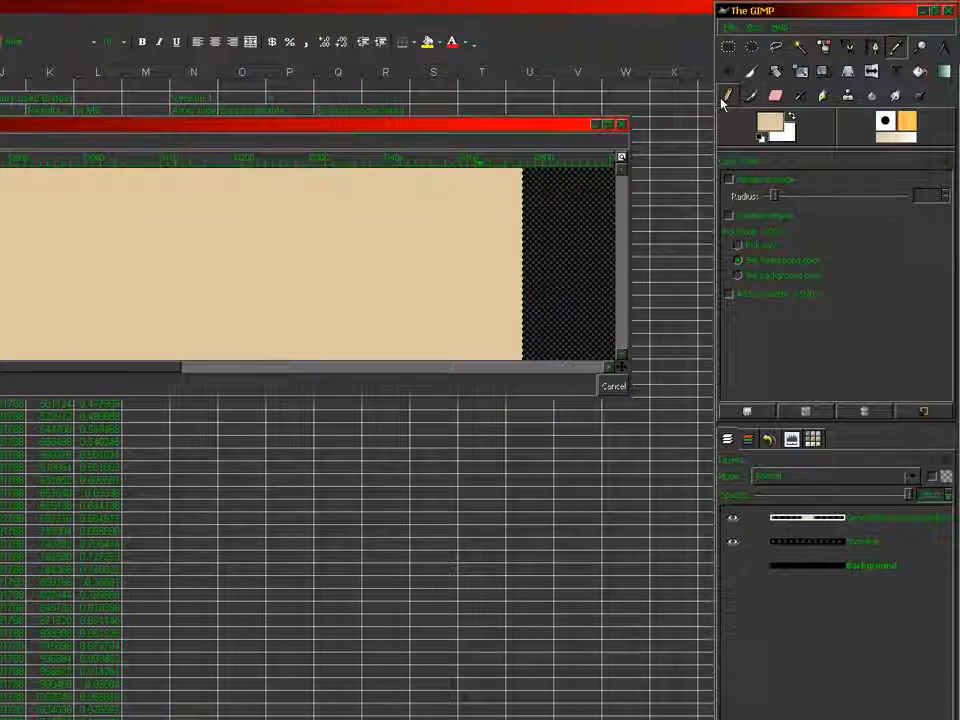
{"action": "left_click", "coordinate": [728, 97]}
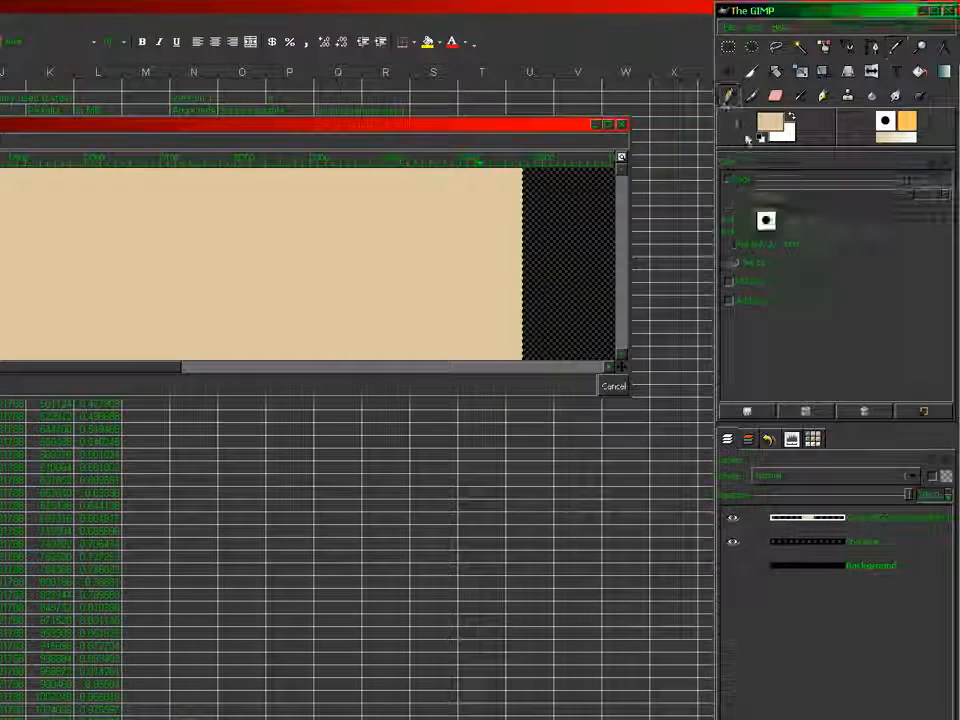
Set the Pencil tool's brush to Circle (01)
{"action": "left_click", "coordinate": [766, 221]}
{"action": "left_click", "coordinate": [890, 251]}
{"action": "left_click", "coordinate": [796, 303]}
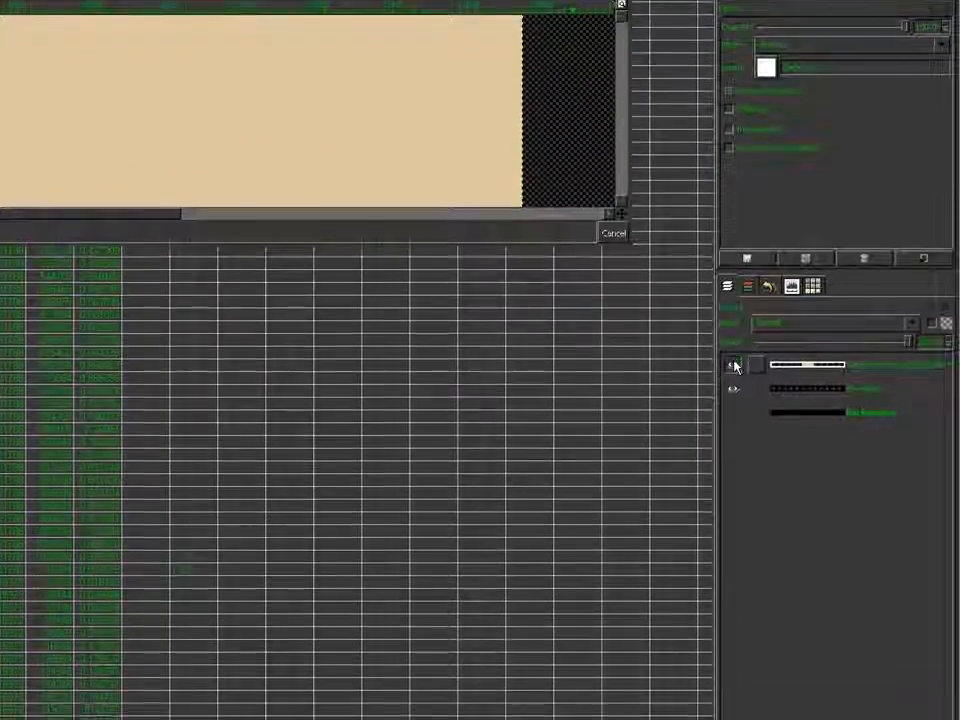
Hide the GeneralBGGroundSandSolid.bmp layer and make Shoreline the active layer
{"action": "left_click", "coordinate": [733, 517]}
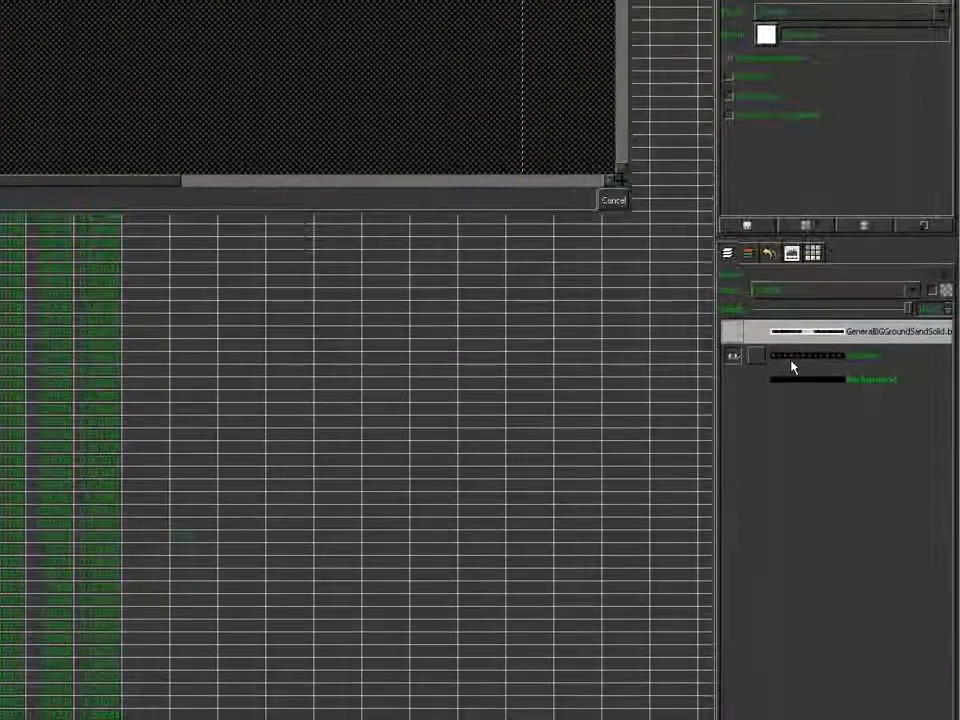
{"action": "left_click", "coordinate": [791, 360]}
{"action": "left_click_drag", "start_coordinate": [120, 181], "coordinate": [132, 361]}
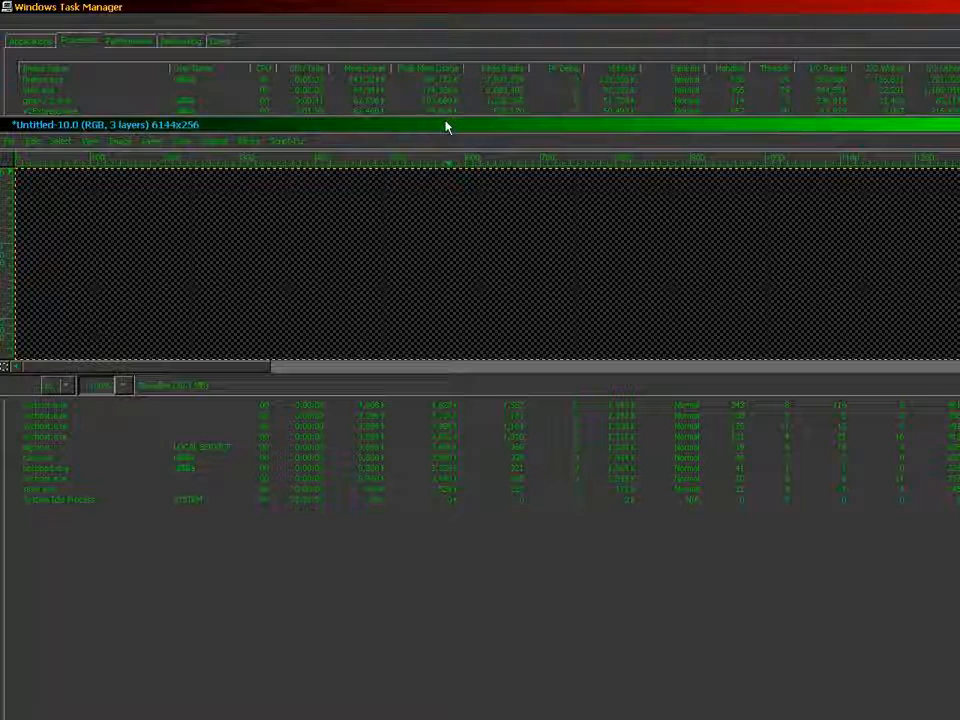
Enlarge the image window to use the free screen space and magnify the canvas for pixel-level drawing
{"action": "left_click_drag", "start_coordinate": [448, 127], "coordinate": [450, 98]}
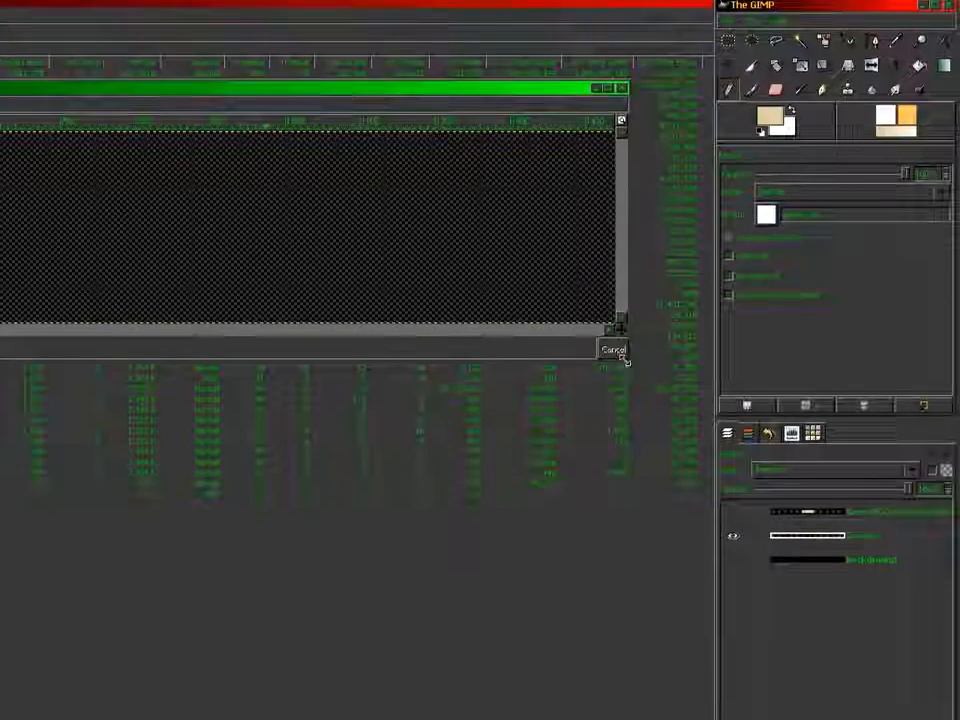
{"action": "left_click_drag", "start_coordinate": [809, 364], "coordinate": [864, 621]}
{"action": "left_click_drag", "start_coordinate": [681, 360], "coordinate": [703, 409]}
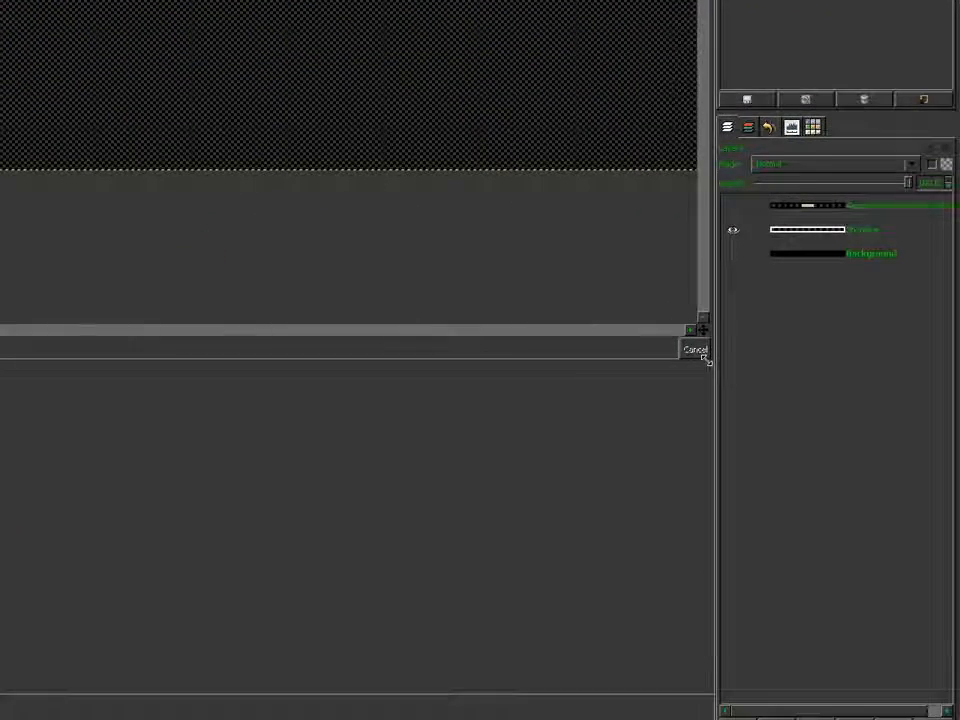
{"action": "left_click_drag", "start_coordinate": [613, 360], "coordinate": [633, 668]}
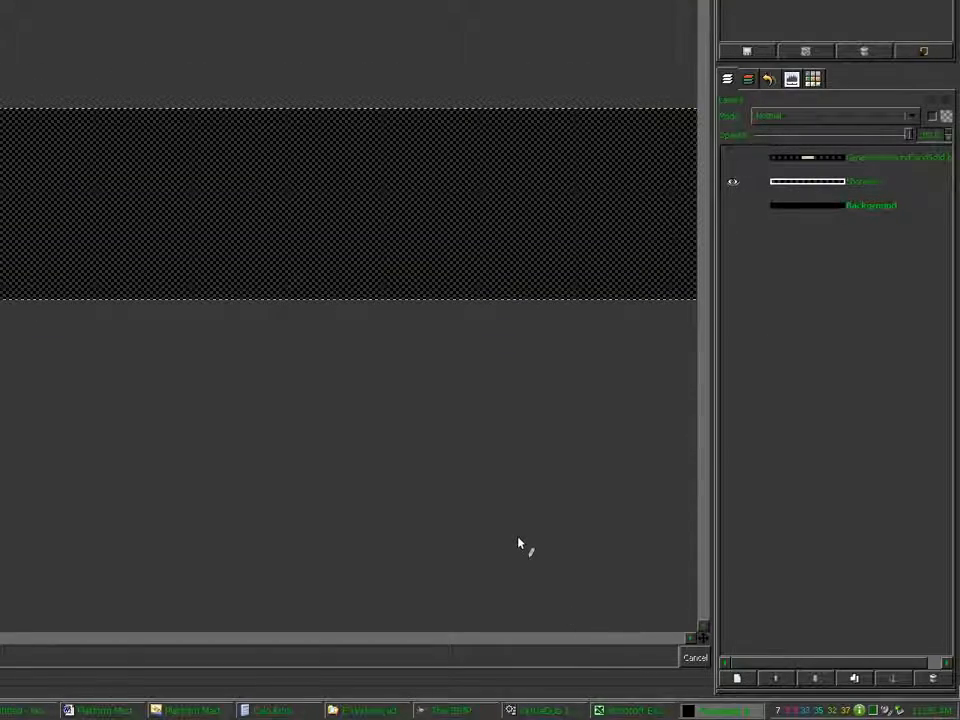
{"action": "key", "text": "plus"}
{"action": "key", "text": "plus"}
{"action": "key", "text": "plus"}
{"action": "key", "text": "plus"}
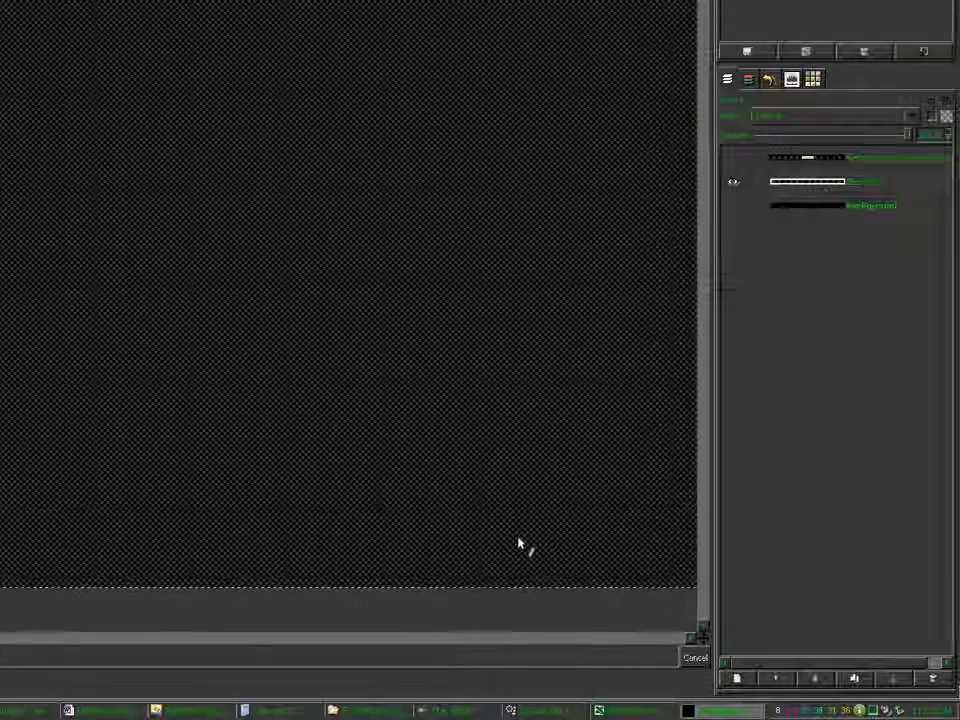
{"action": "key", "text": "plus"}
{"action": "key", "text": "plus"}
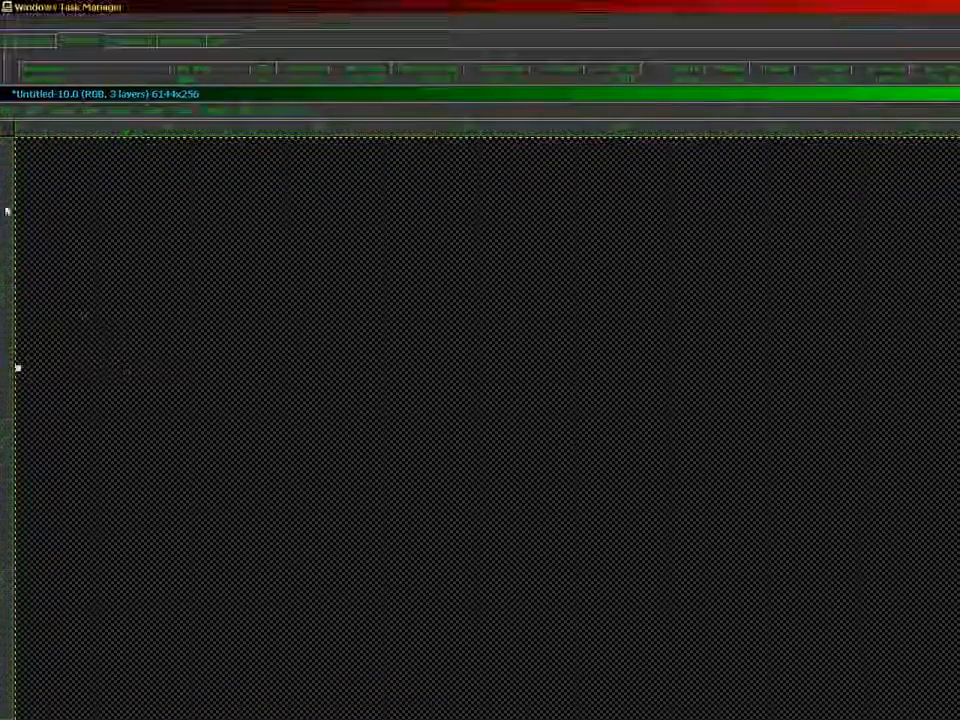
Save the layered image as "LakeKeveranBGDecal0024to0032 base.xcf"
{"action": "left_click", "coordinate": [10, 111]}
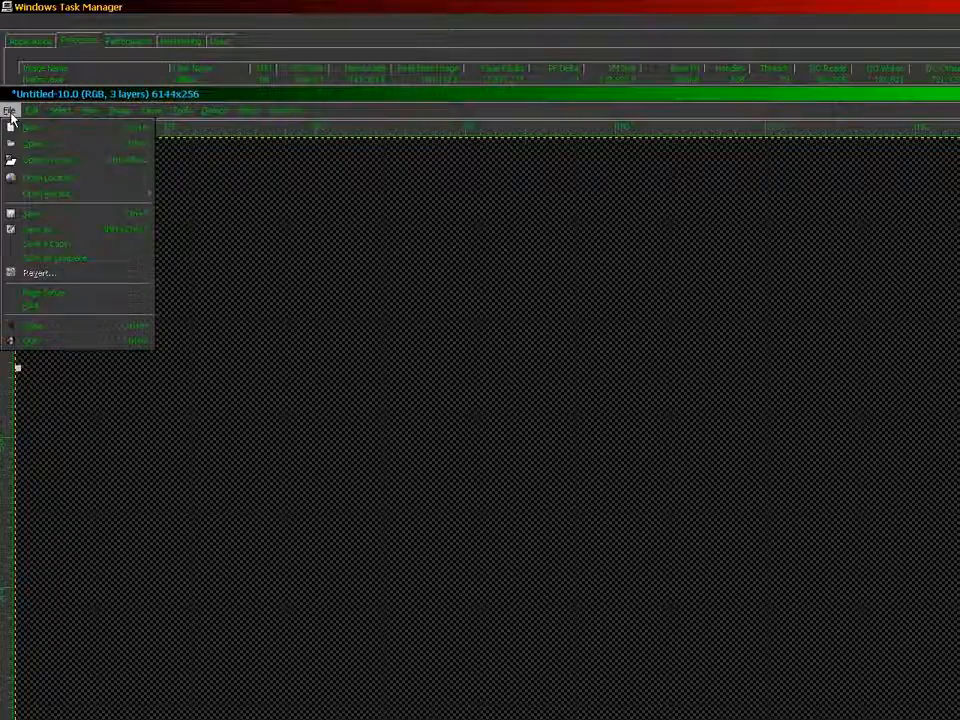
{"action": "left_click", "coordinate": [62, 232]}
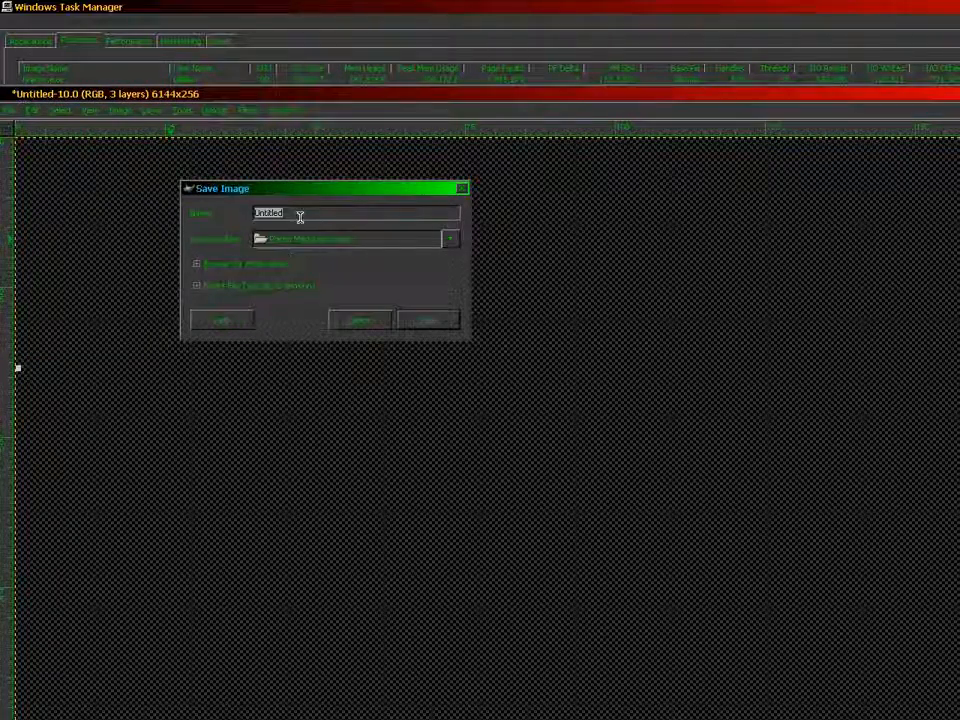
{"action": "type", "text": "Lak"}
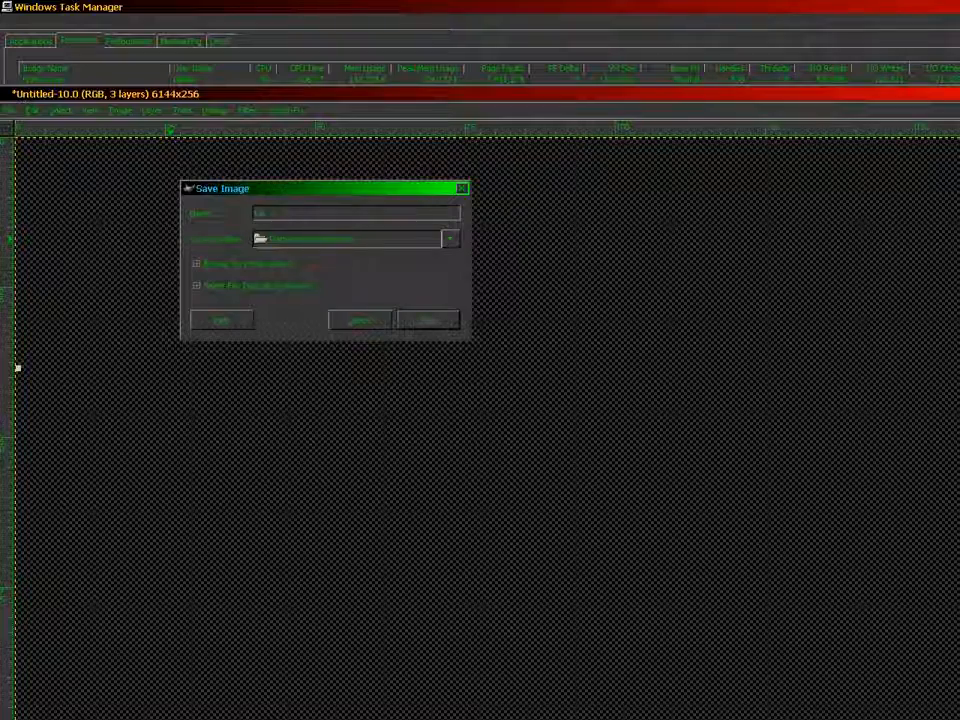
{"action": "type", "text": "eInverse"}
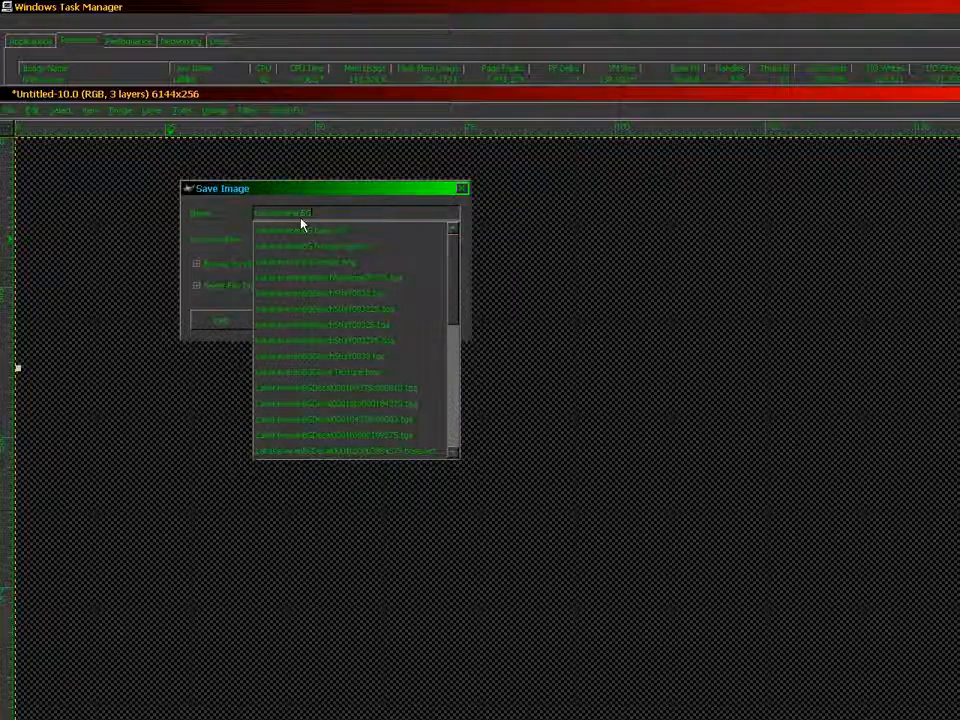
{"action": "type", "text": "BSDeca"}
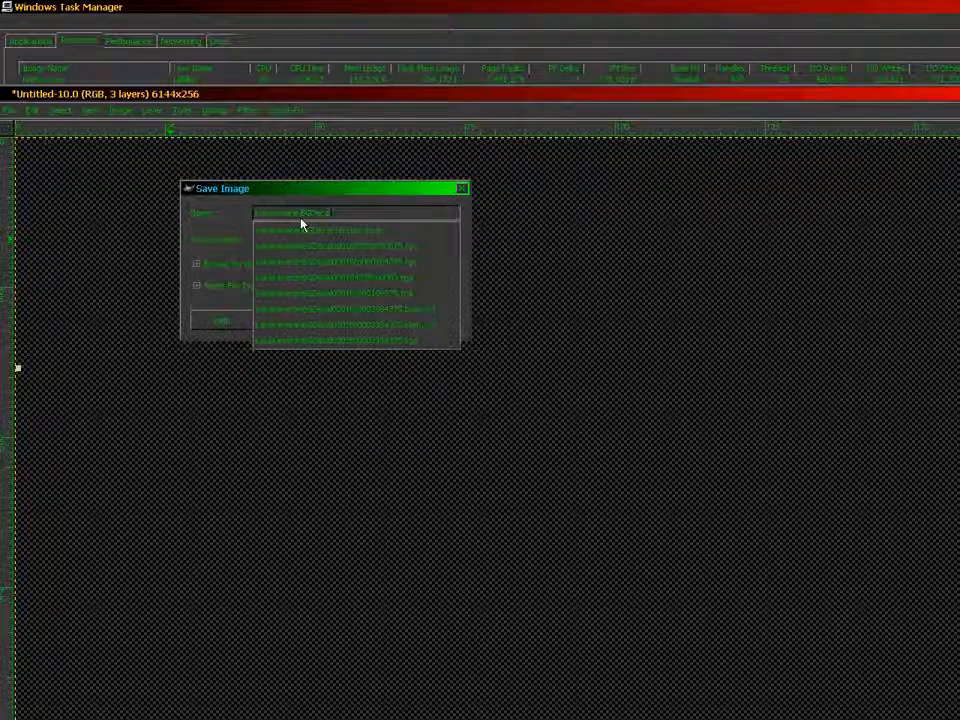
{"action": "type", "text": "l.xcf"}
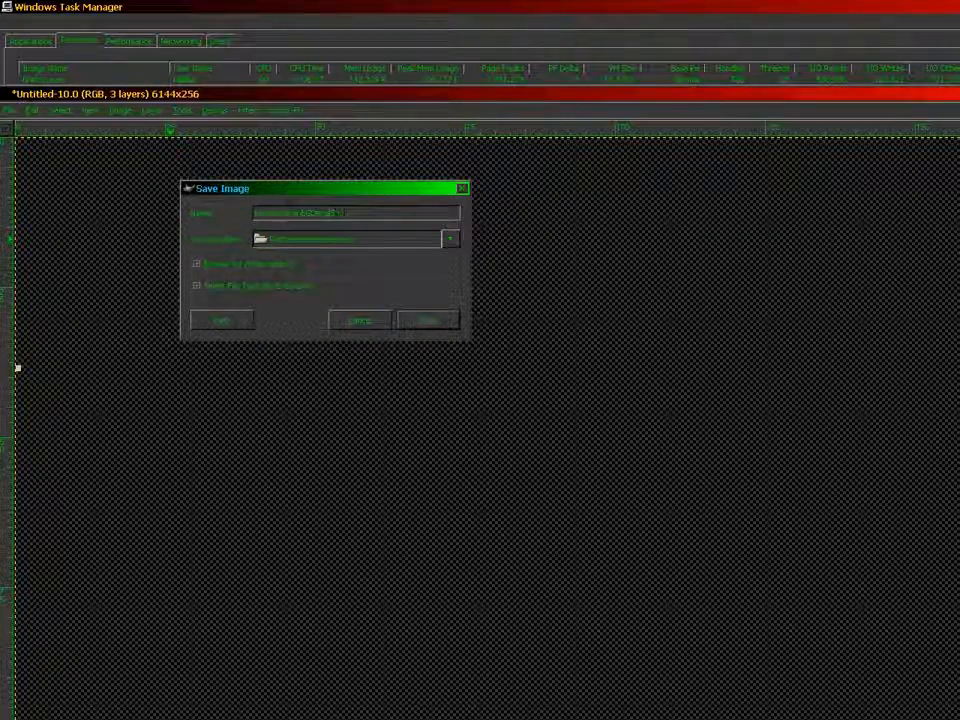
{"action": "type", "text": "000"}
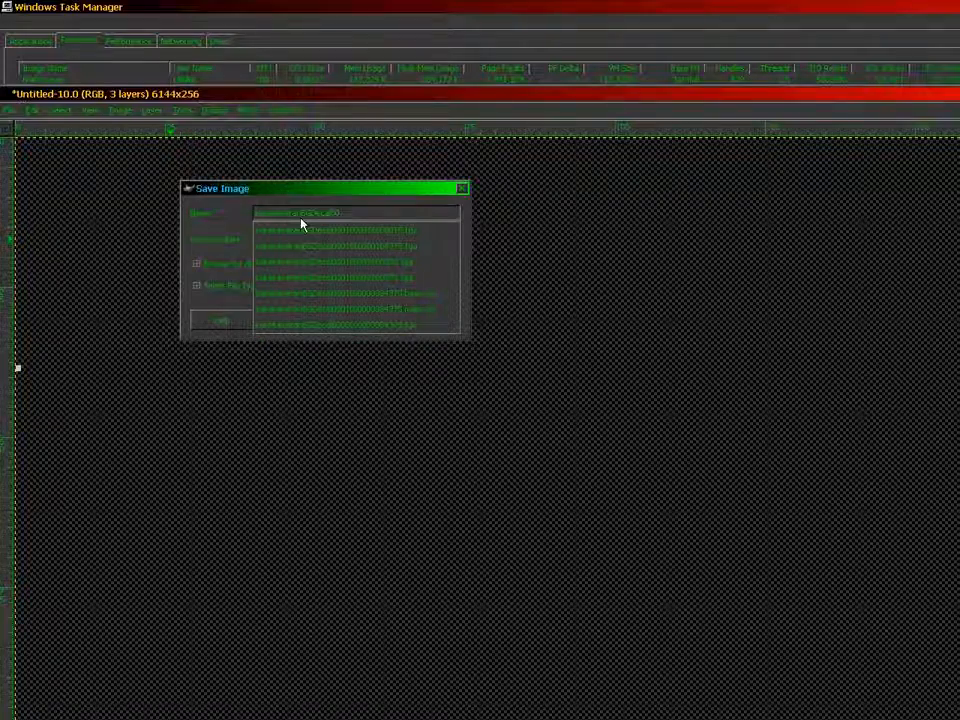
{"action": "type", "text": "2"}
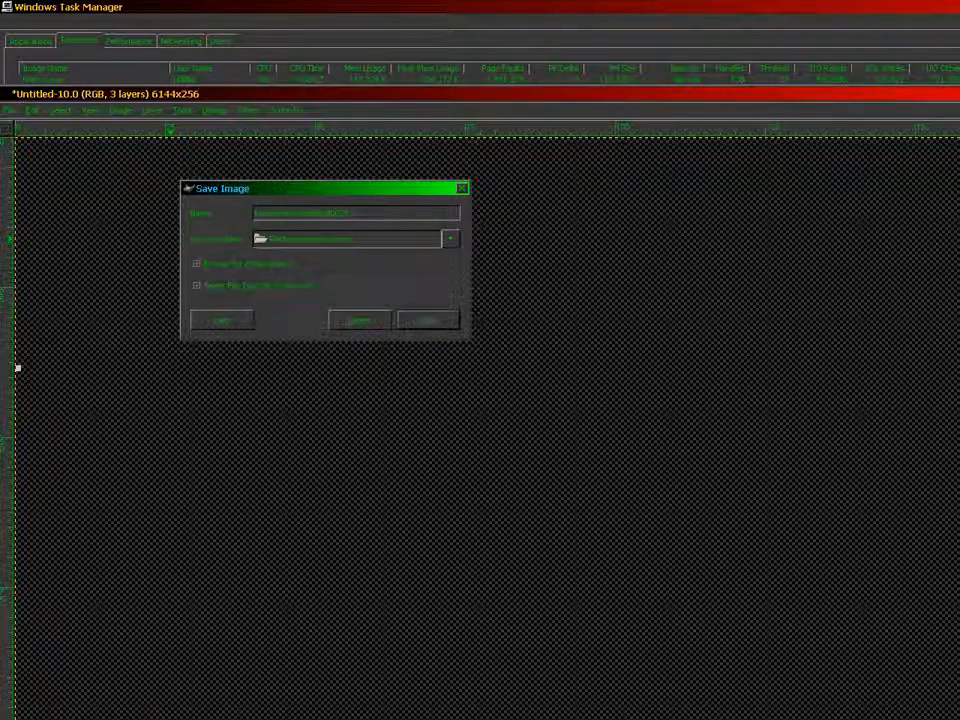
{"action": "type", "text": "."}
{"action": "key", "text": "Return"}
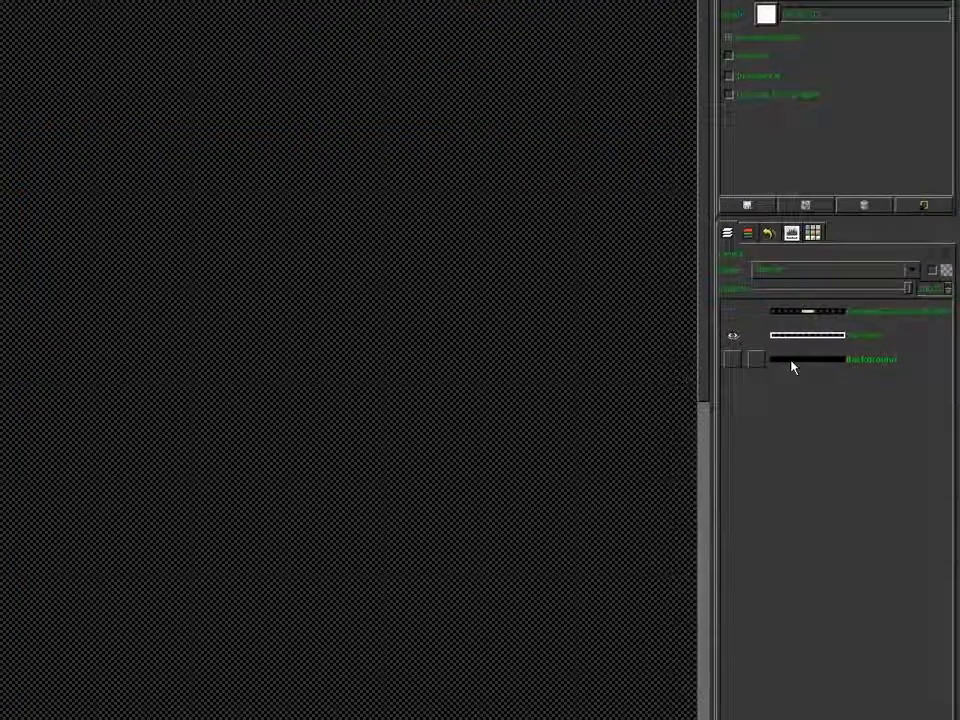
Duplicate the Background layer, raise the copy above all other layers and name it "Scaling grid"
{"action": "left_click", "coordinate": [792, 364]}
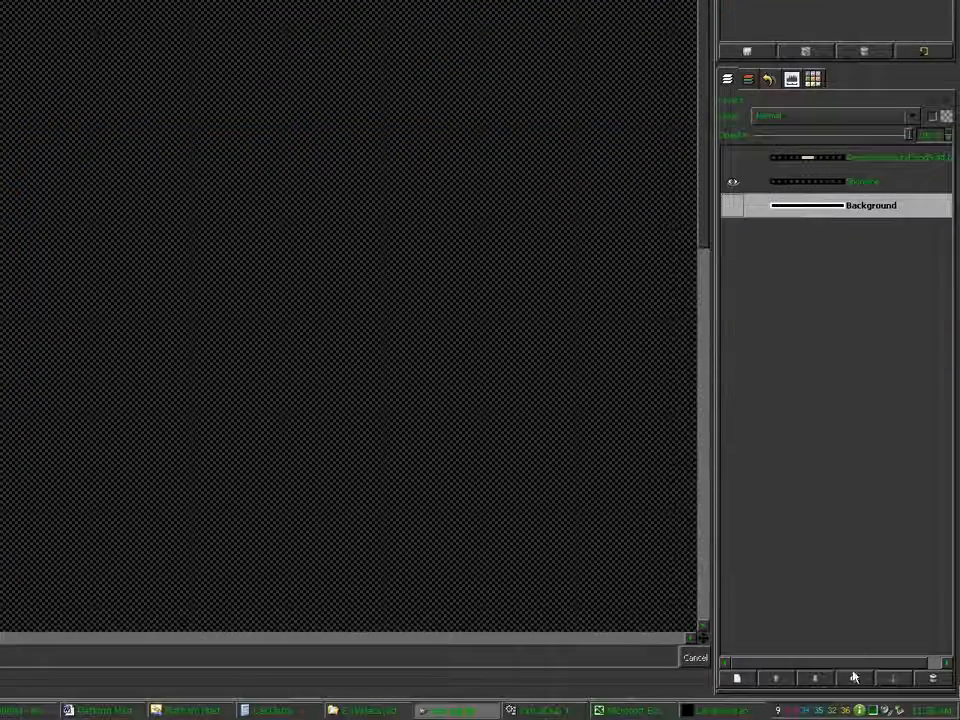
{"action": "left_click", "coordinate": [855, 681]}
{"action": "left_click", "coordinate": [785, 679]}
{"action": "left_click", "coordinate": [785, 679]}
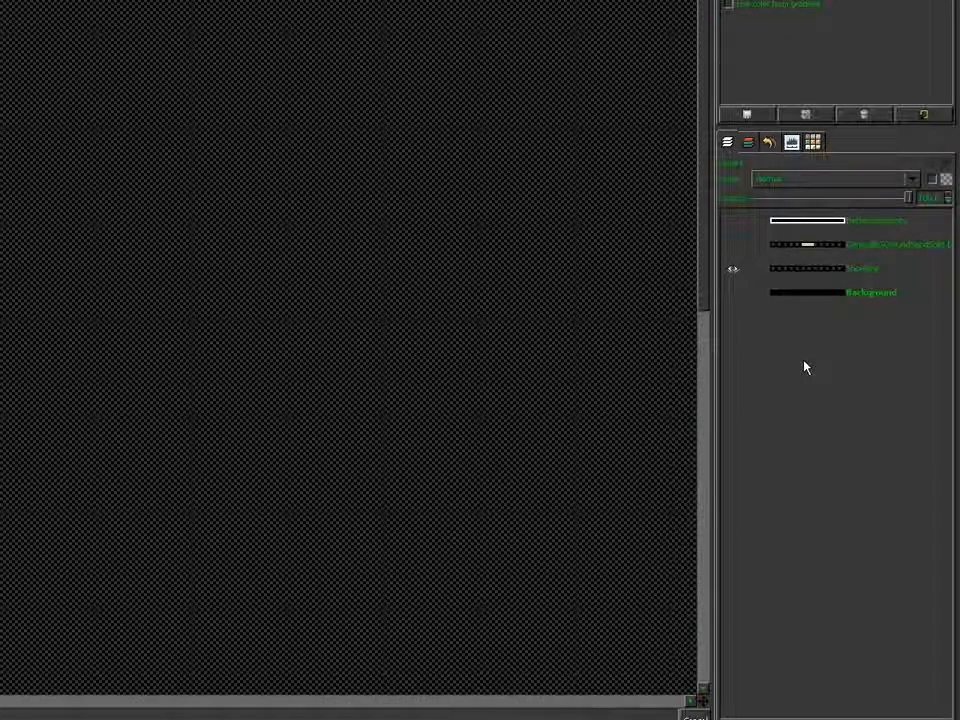
{"action": "double_click", "coordinate": [807, 220]}
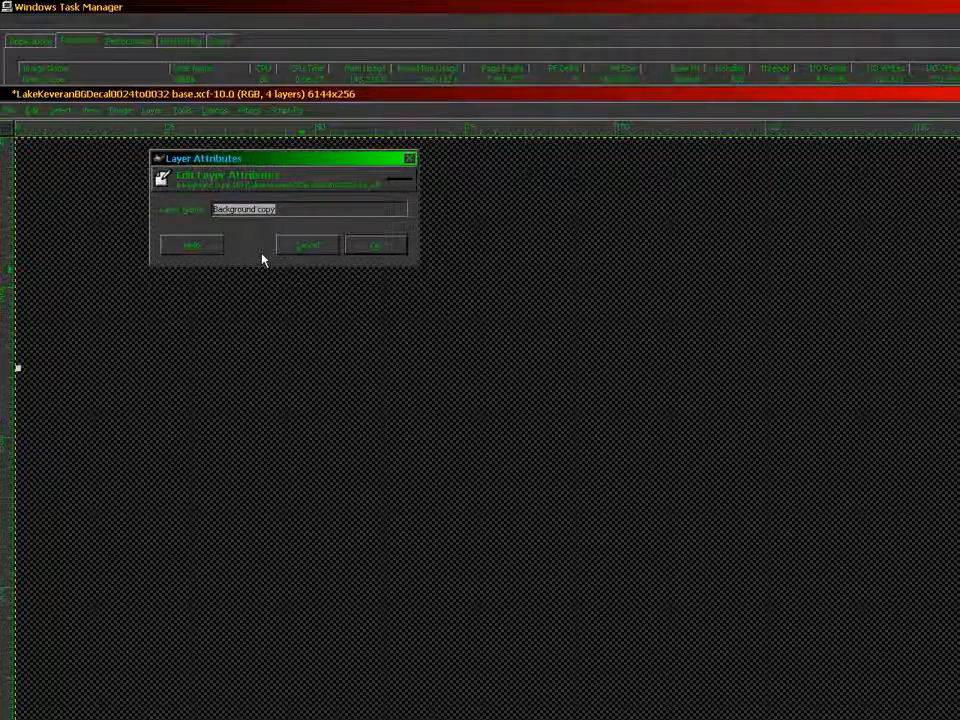
{"action": "type", "text": "1iles"}
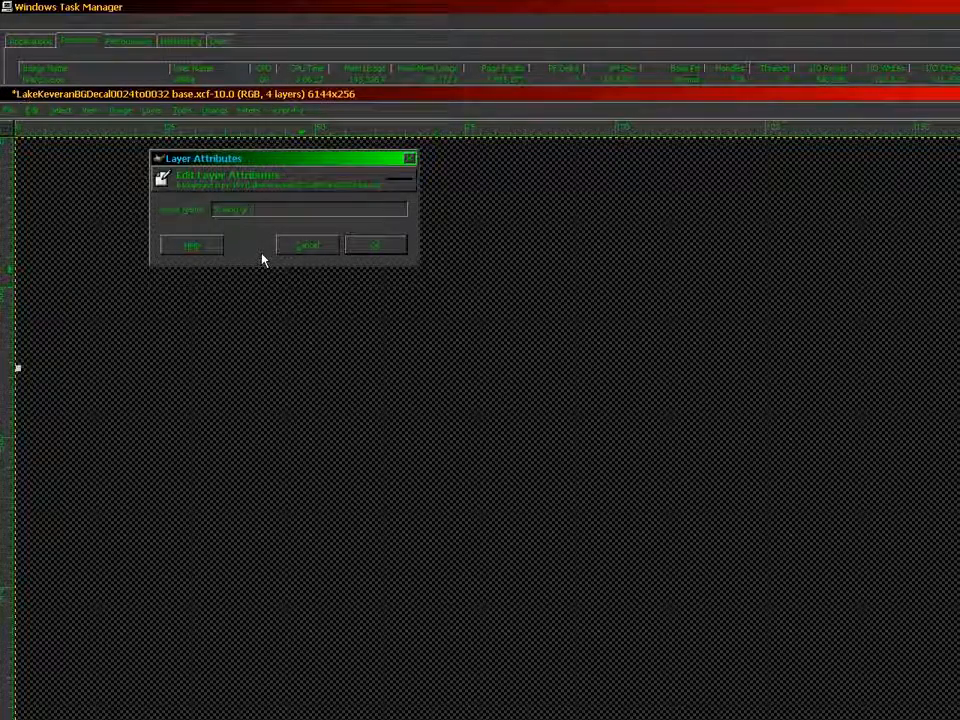
{"action": "key", "text": "Return"}
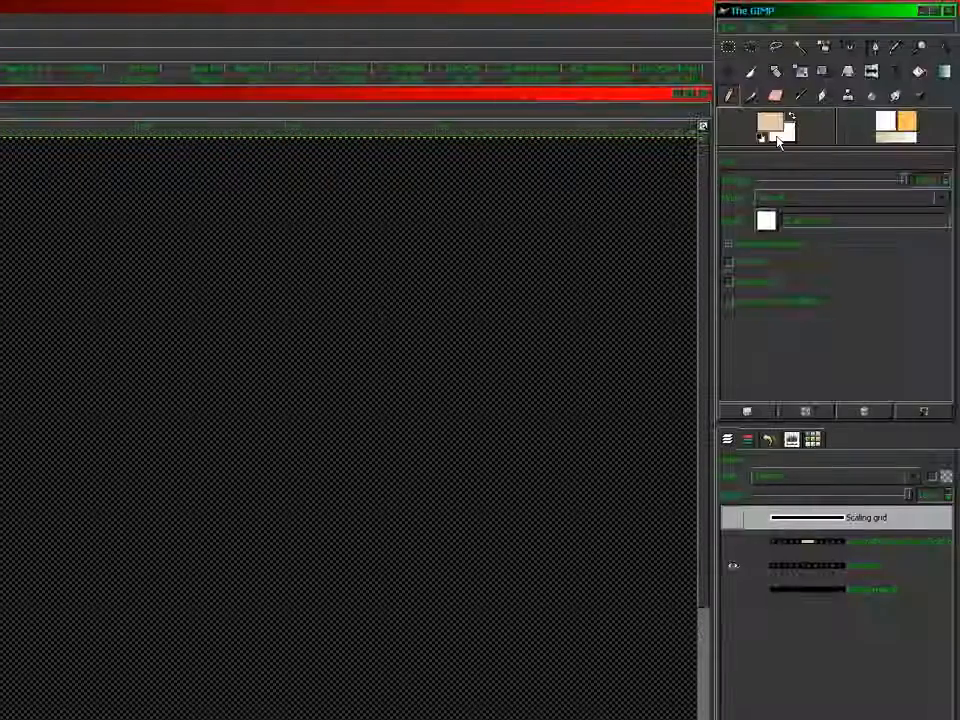
Set the foreground colour to magenta, ff00ff
{"action": "left_click", "coordinate": [768, 127]}
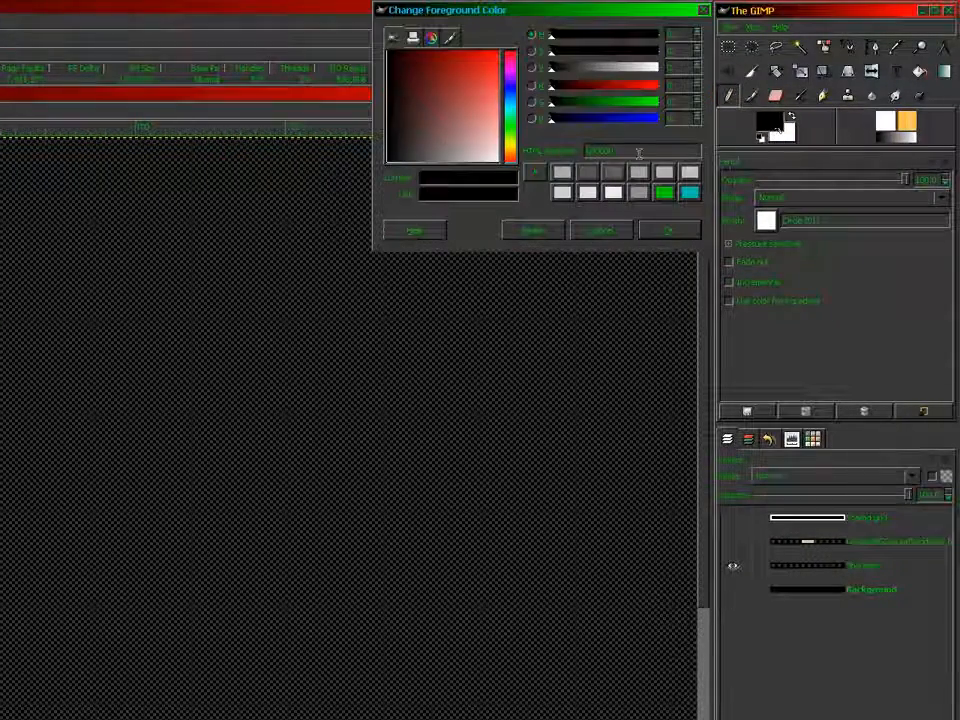
{"action": "type", "text": "ff00ff"}
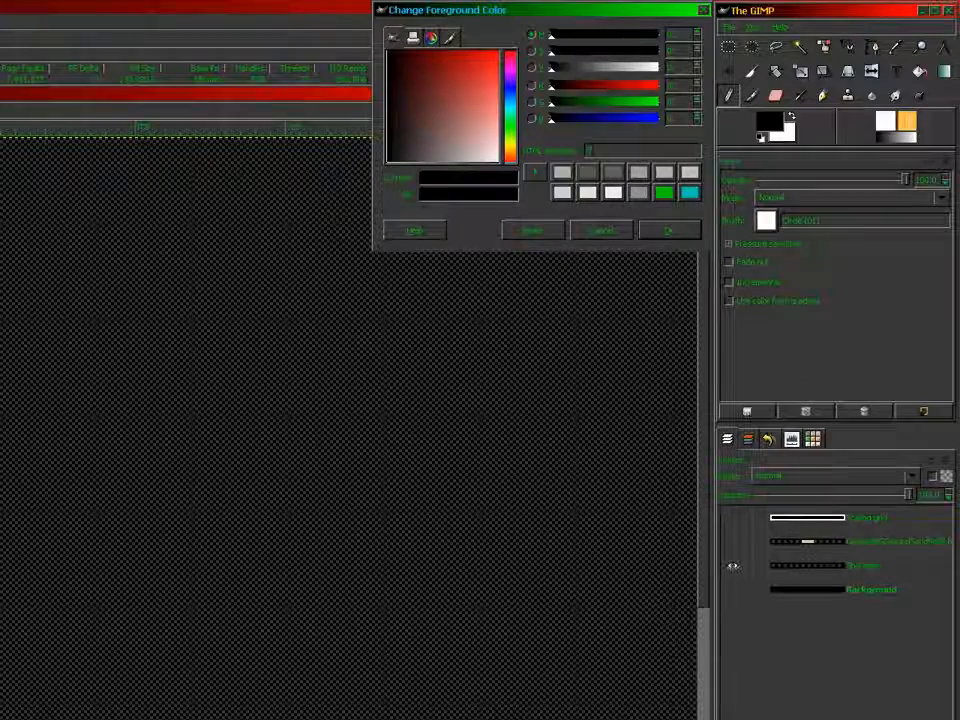
{"action": "key", "text": "Return"}
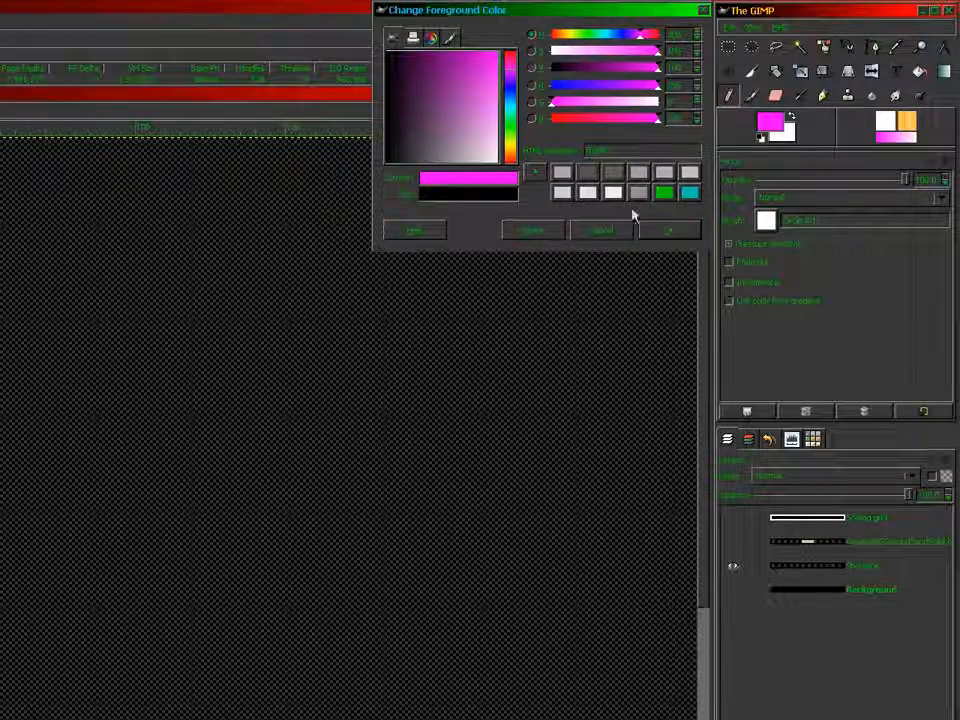
{"action": "left_click", "coordinate": [655, 232]}
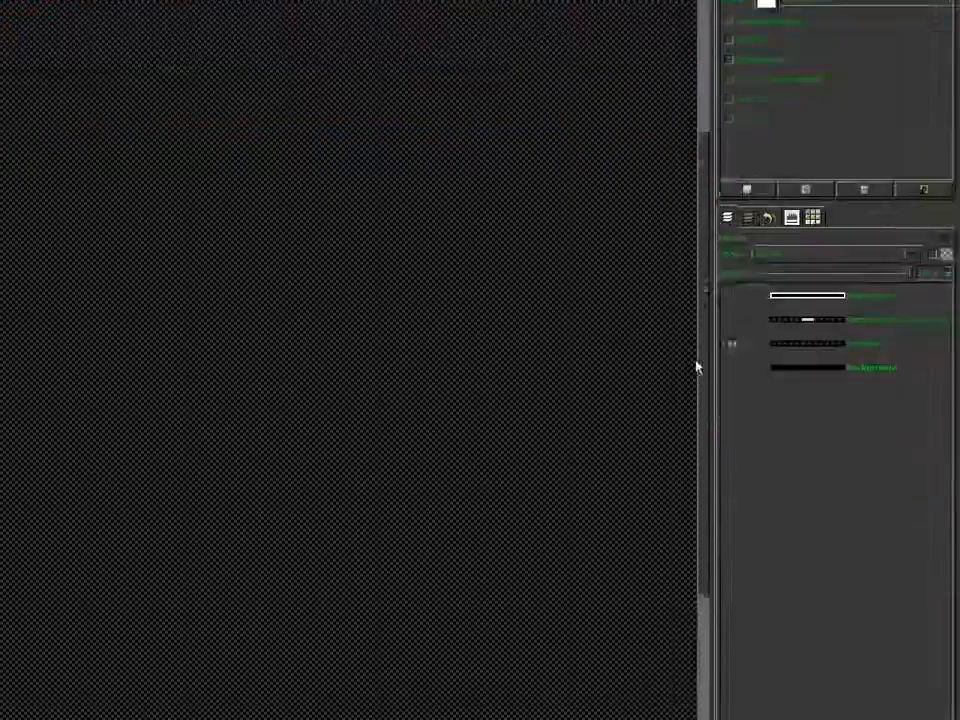